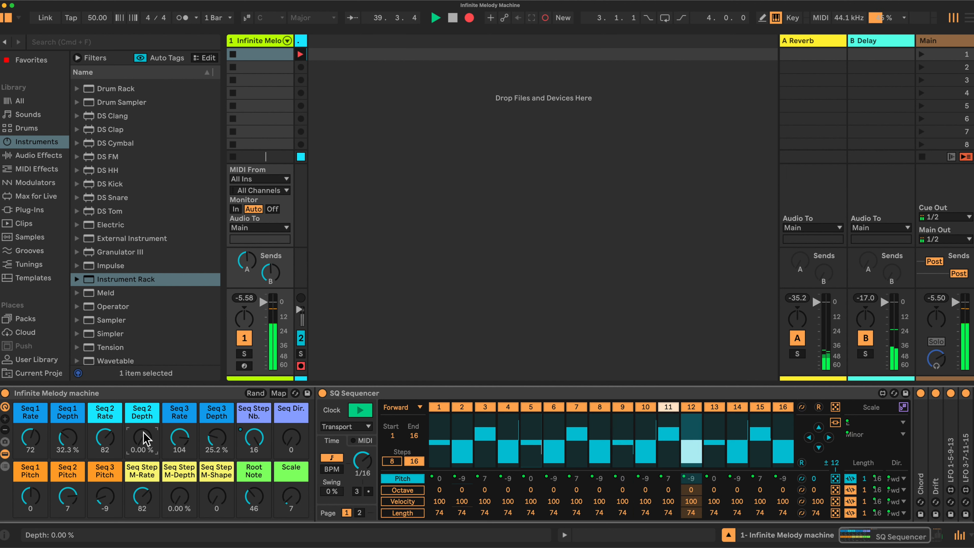
Set the Seq 3 Depth macro to 0.00% and the Seq 3 Pitch macro to 0.
{"action": "left_click_drag", "start_coordinate": [216, 438], "coordinate": [217, 442]}
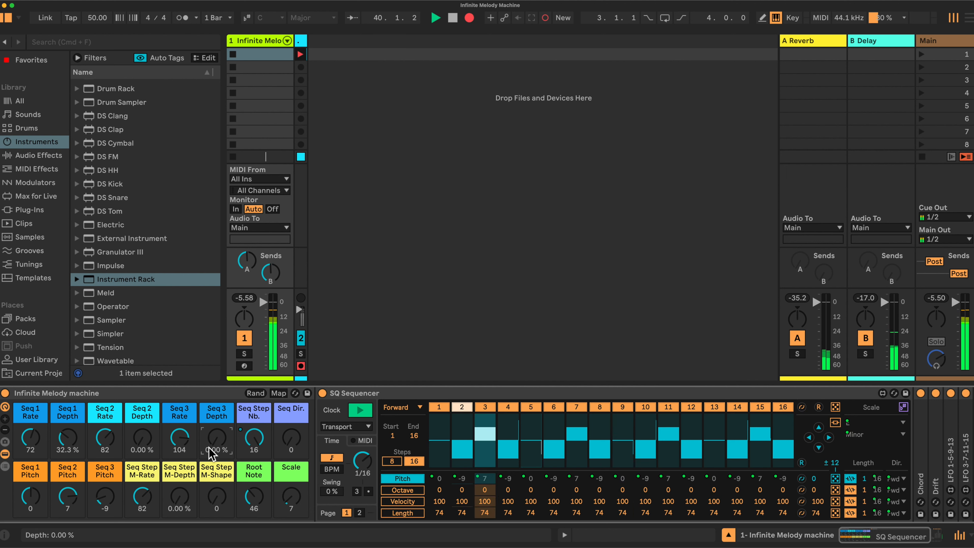
{"action": "left_click_drag", "start_coordinate": [99, 505], "coordinate": [99, 498]}
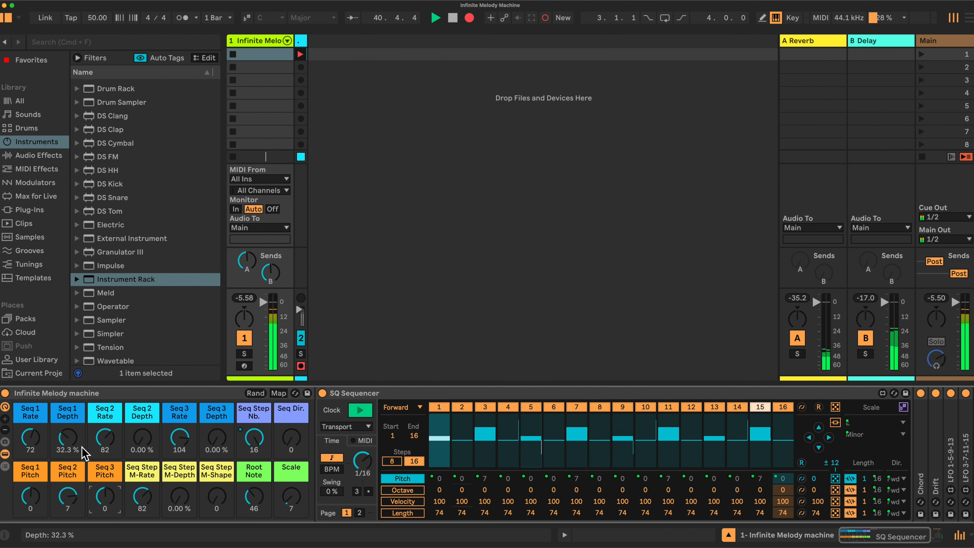
Adjust the Seq 2 Depth macro to about 32.3% and the Seq 1 Depth macro to about 28.3%.
{"action": "left_click_drag", "start_coordinate": [67, 438], "coordinate": [67, 399]}
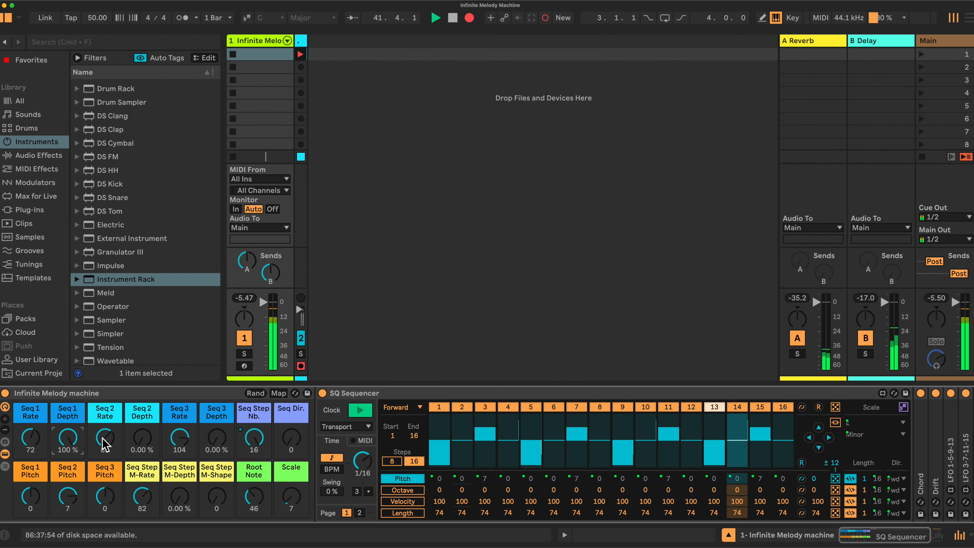
{"action": "left_click_drag", "start_coordinate": [67, 436], "coordinate": [68, 495]}
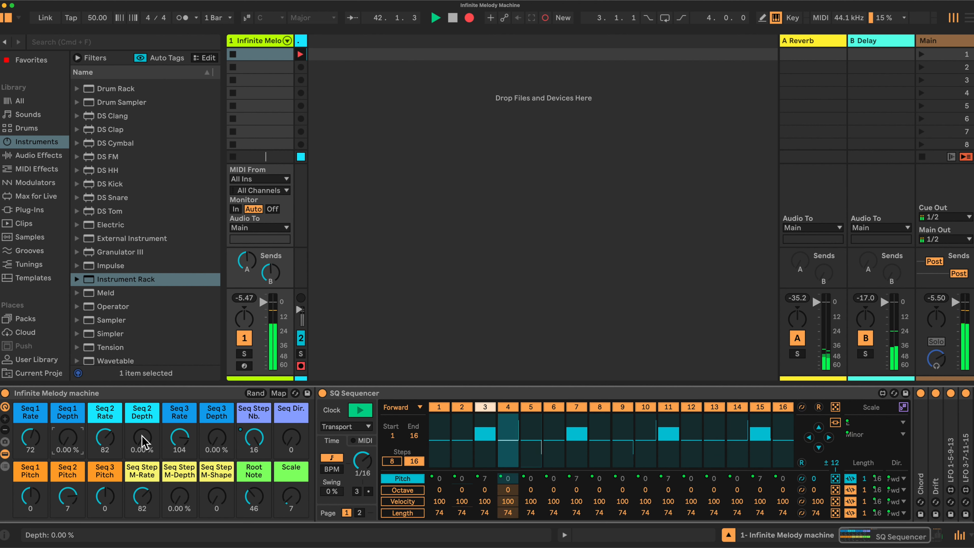
{"action": "left_click_drag", "start_coordinate": [142, 437], "coordinate": [141, 430]}
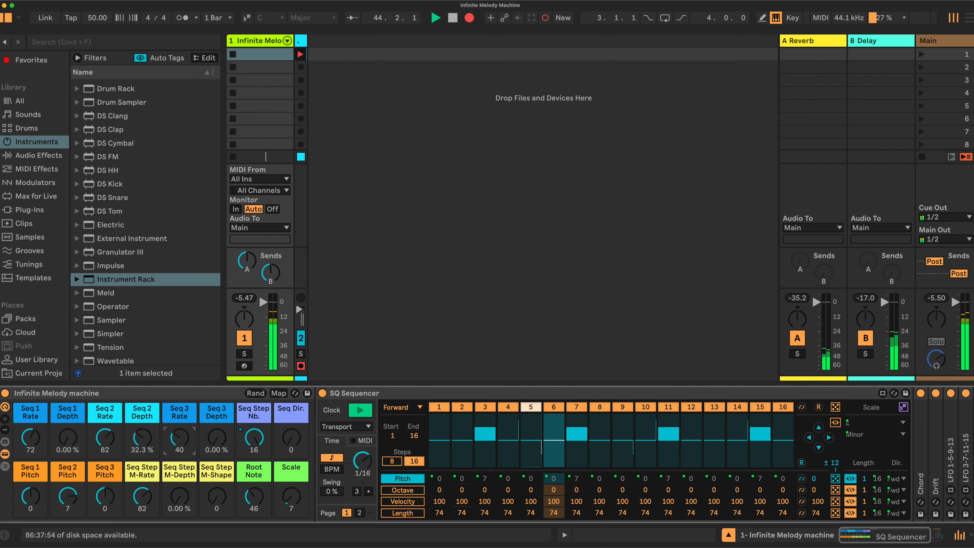
{"action": "left_click_drag", "start_coordinate": [67, 438], "coordinate": [68, 429]}
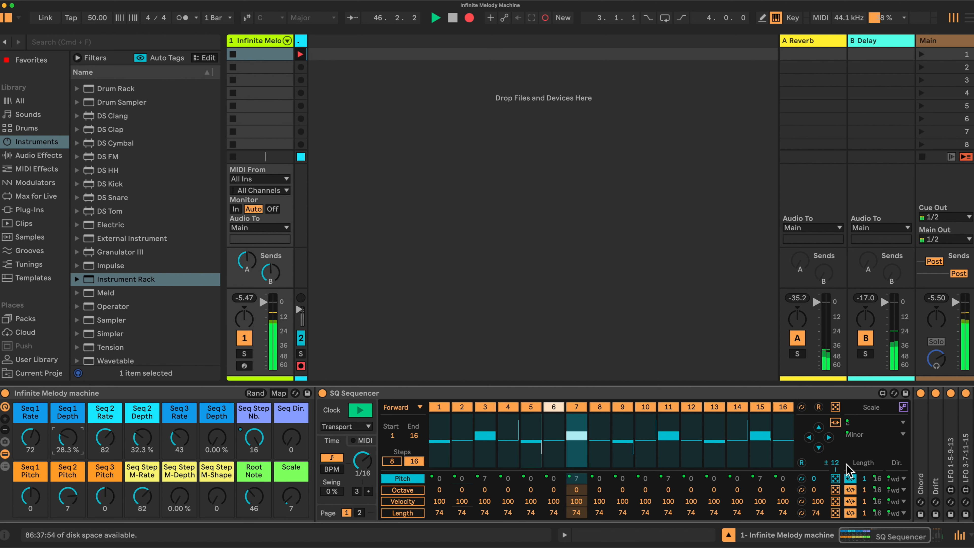
Browse the Packs collection and the MIDI Effects list in the browser.
{"action": "scroll", "coordinate": [846, 467], "scroll_direction": "right", "scroll_amount": 3}
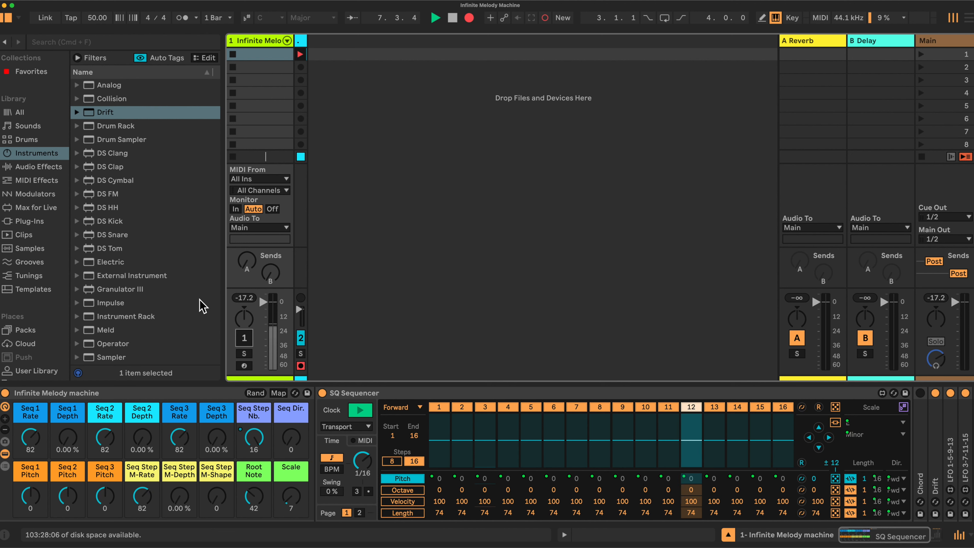
{"action": "left_click", "coordinate": [22, 330]}
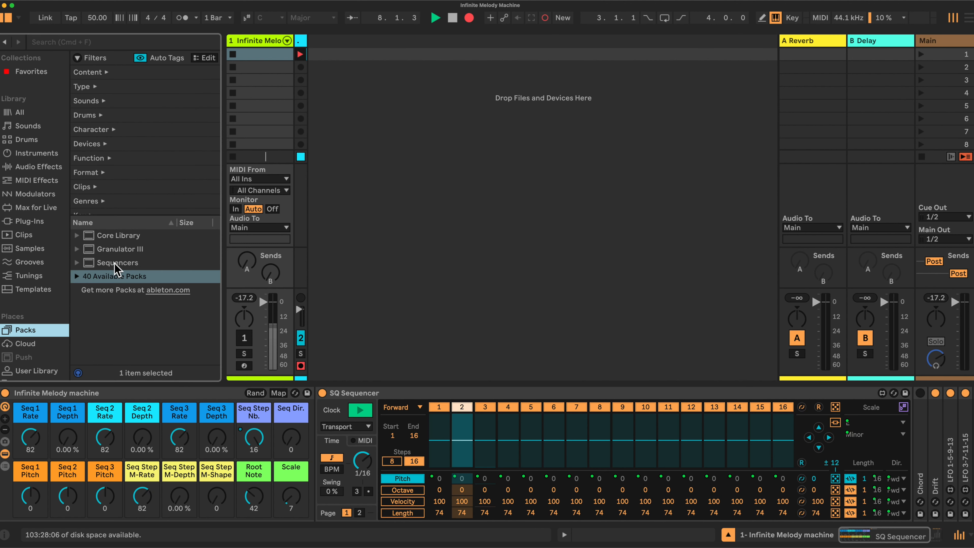
{"action": "left_click", "coordinate": [79, 276]}
{"action": "left_click", "coordinate": [77, 276]}
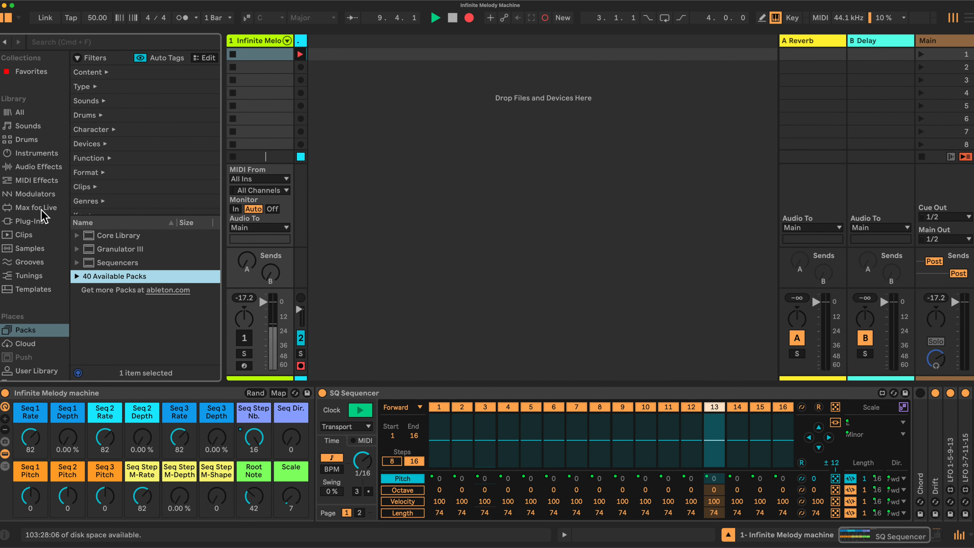
{"action": "left_click", "coordinate": [37, 180]}
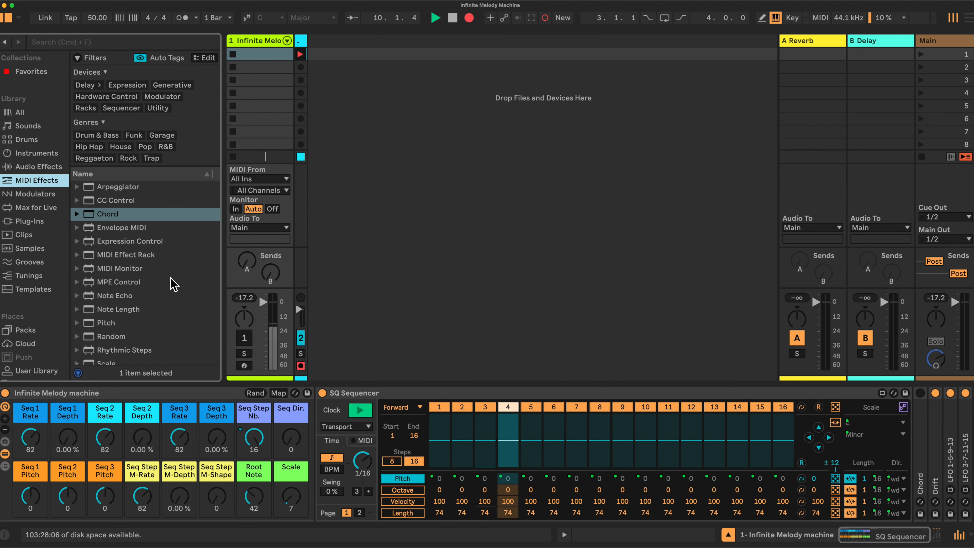
{"action": "scroll", "coordinate": [172, 284], "scroll_direction": "down", "scroll_amount": 4}
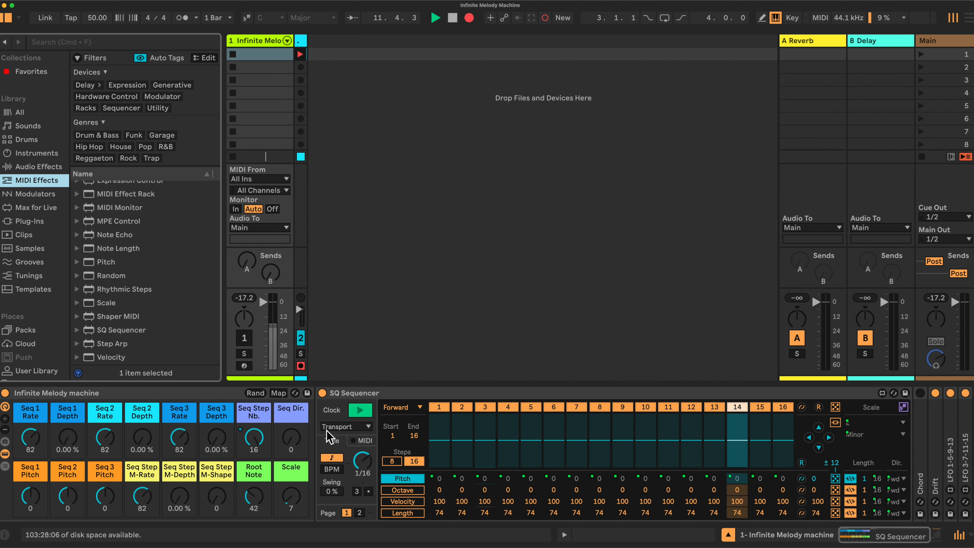
Expand the Chord device in the rack to inspect its shift settings, and collapse it again.
{"action": "scroll", "coordinate": [667, 422], "scroll_direction": "right", "scroll_amount": 3}
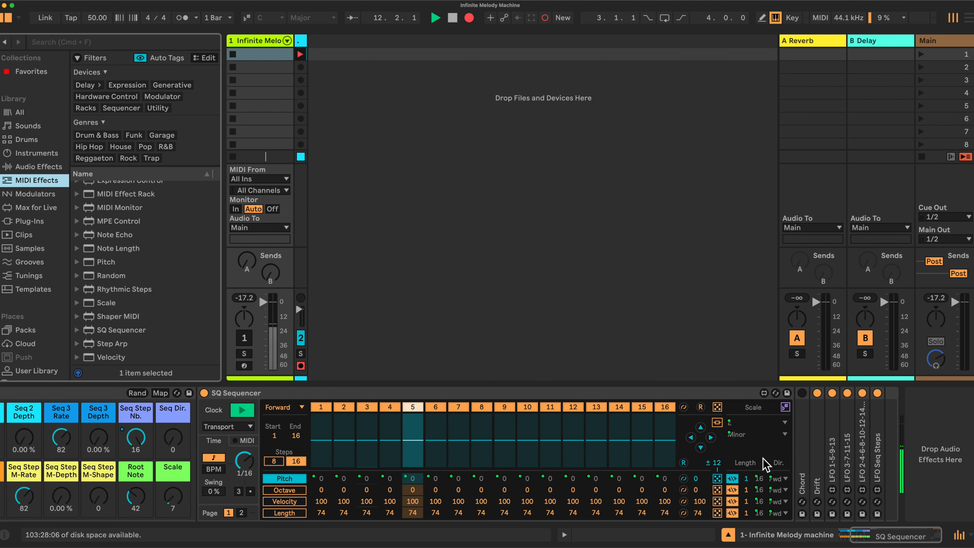
{"action": "double_click", "coordinate": [803, 452]}
{"action": "scroll", "coordinate": [803, 453], "scroll_direction": "right", "scroll_amount": 4}
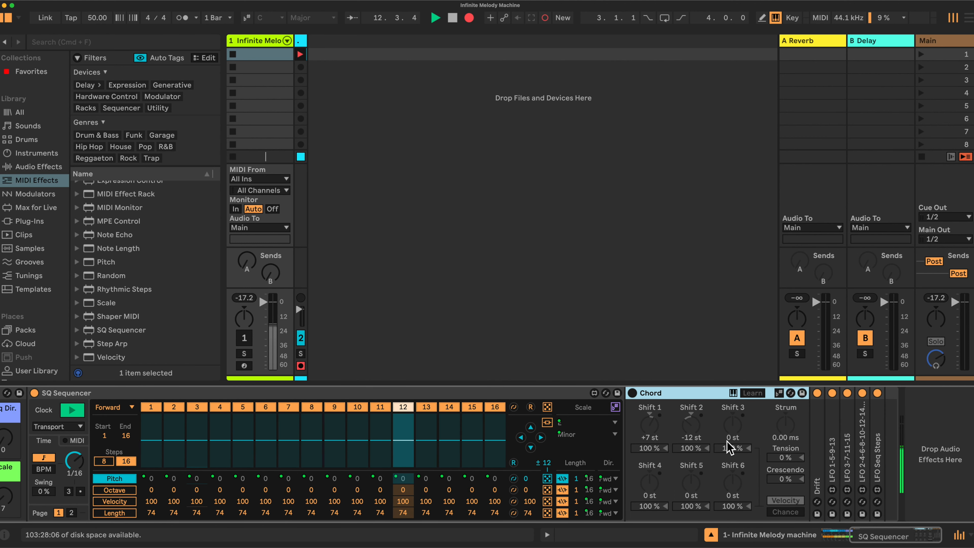
{"action": "double_click", "coordinate": [684, 394]}
Expand the Drift synth to review its oscillator, filter and envelope settings, and collapse it again.
{"action": "double_click", "coordinate": [649, 465]}
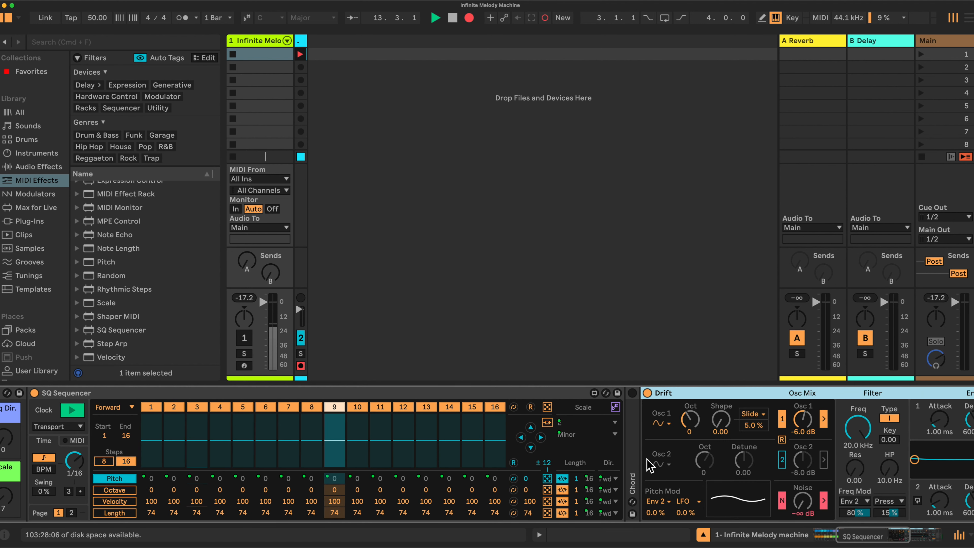
{"action": "scroll", "coordinate": [668, 456], "scroll_direction": "right", "scroll_amount": 7}
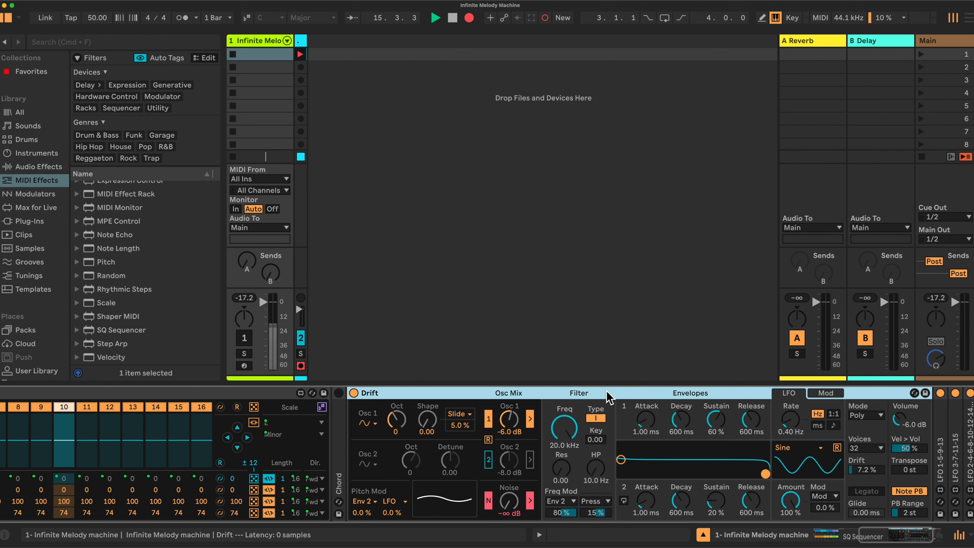
{"action": "scroll", "coordinate": [622, 403], "scroll_direction": "right", "scroll_amount": 3}
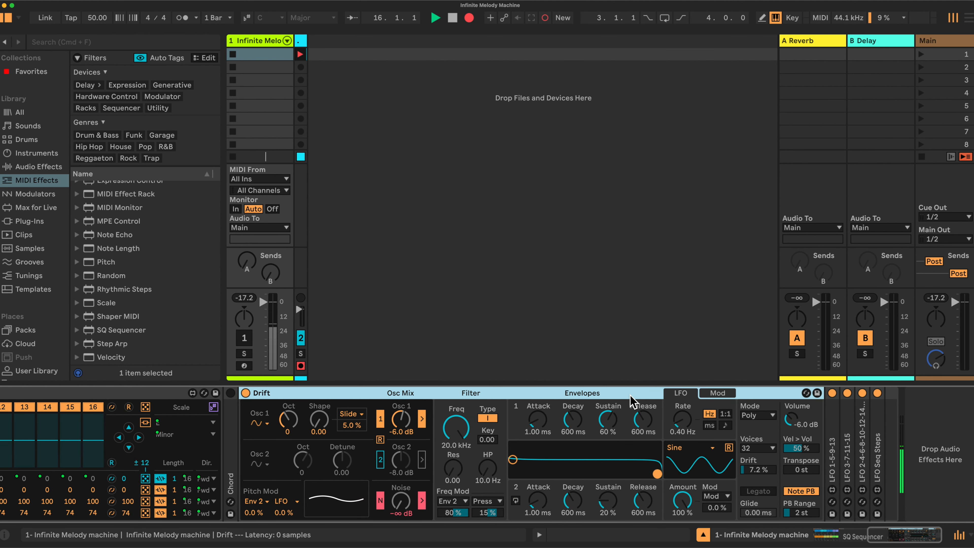
{"action": "double_click", "coordinate": [596, 395]}
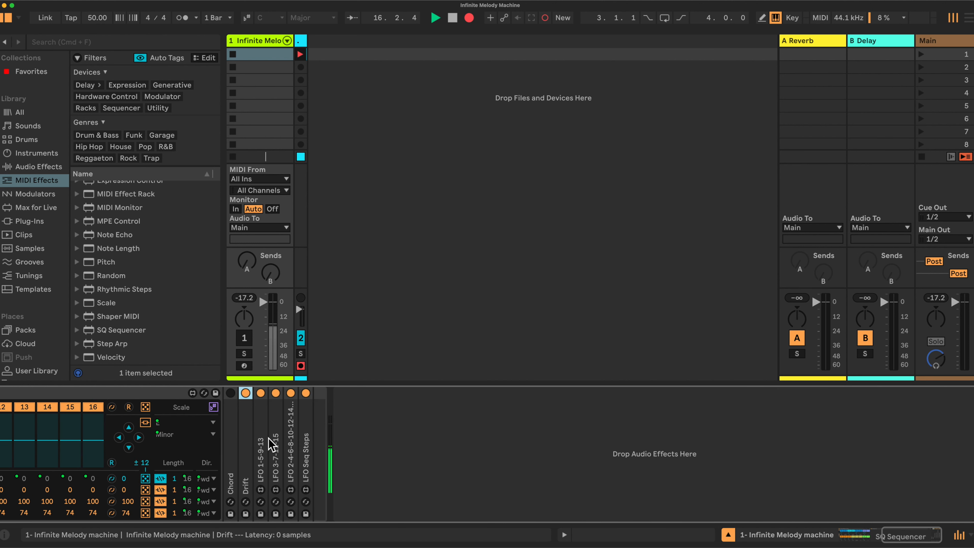
Expand the LFO 1-5-9-13 device to review its waveform and rate settings, and collapse it again.
{"action": "scroll", "coordinate": [277, 447], "scroll_direction": "left", "scroll_amount": 7}
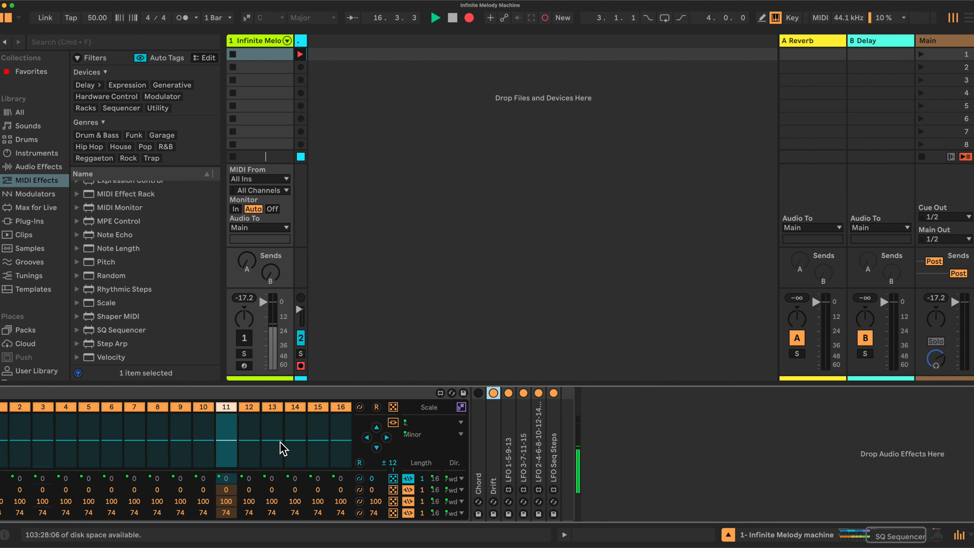
{"action": "left_click", "coordinate": [510, 458]}
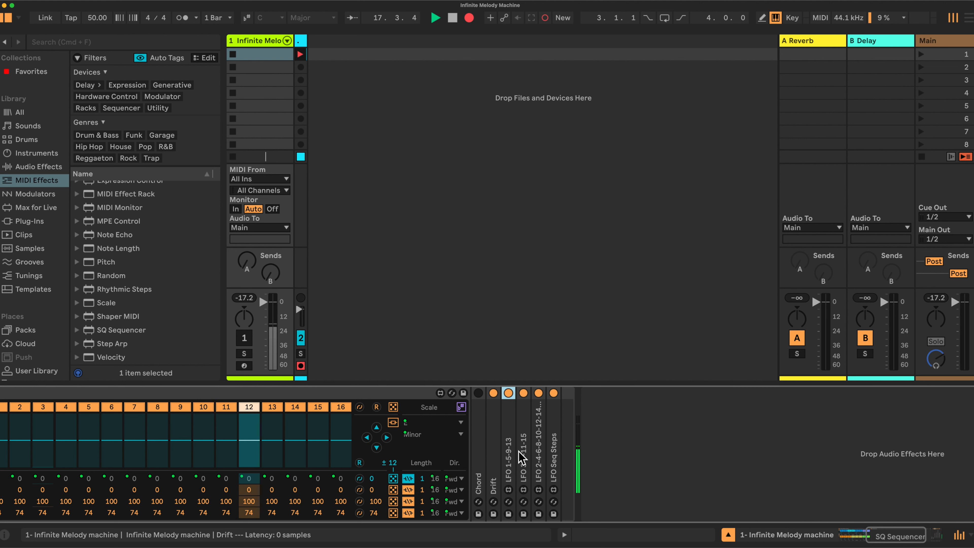
{"action": "double_click", "coordinate": [510, 459]}
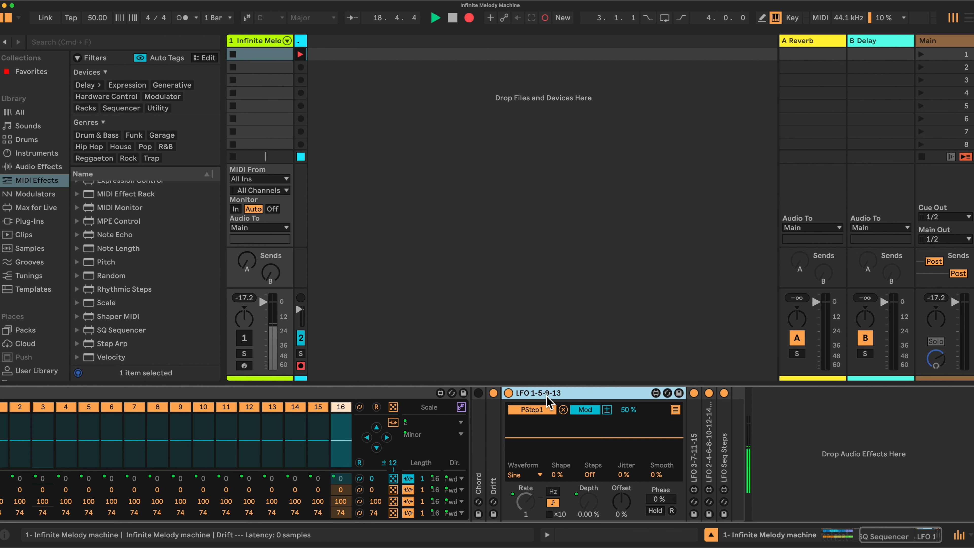
{"action": "scroll", "coordinate": [564, 403], "scroll_direction": "left", "scroll_amount": 3}
{"action": "scroll", "coordinate": [562, 403], "scroll_direction": "left", "scroll_amount": 3}
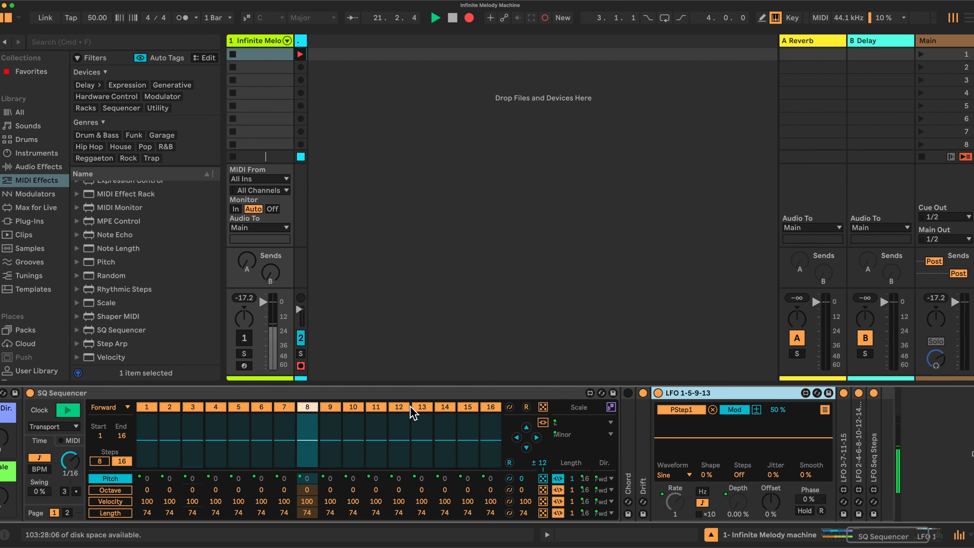
{"action": "double_click", "coordinate": [722, 394]}
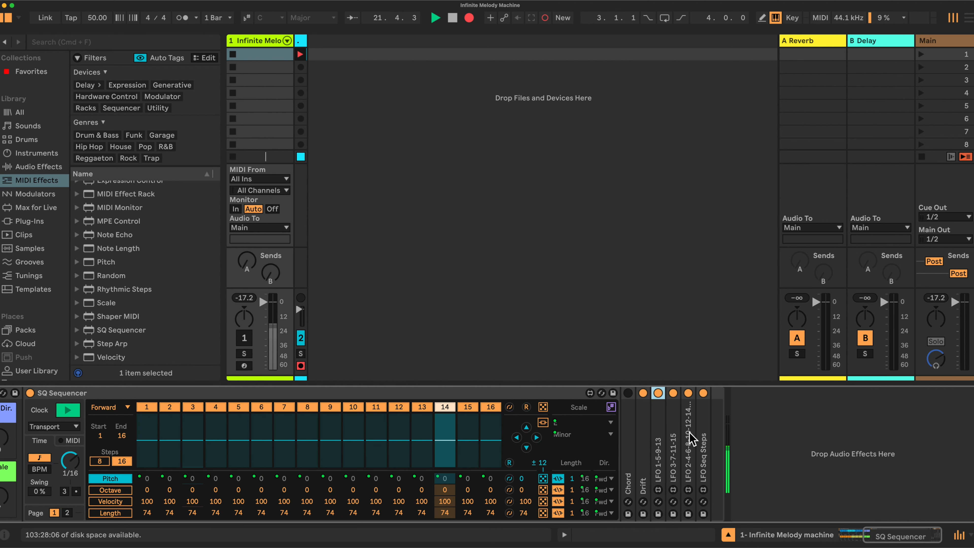
Activate the Infinite Melody Machine track.
{"action": "scroll", "coordinate": [605, 439], "scroll_direction": "left", "scroll_amount": 5}
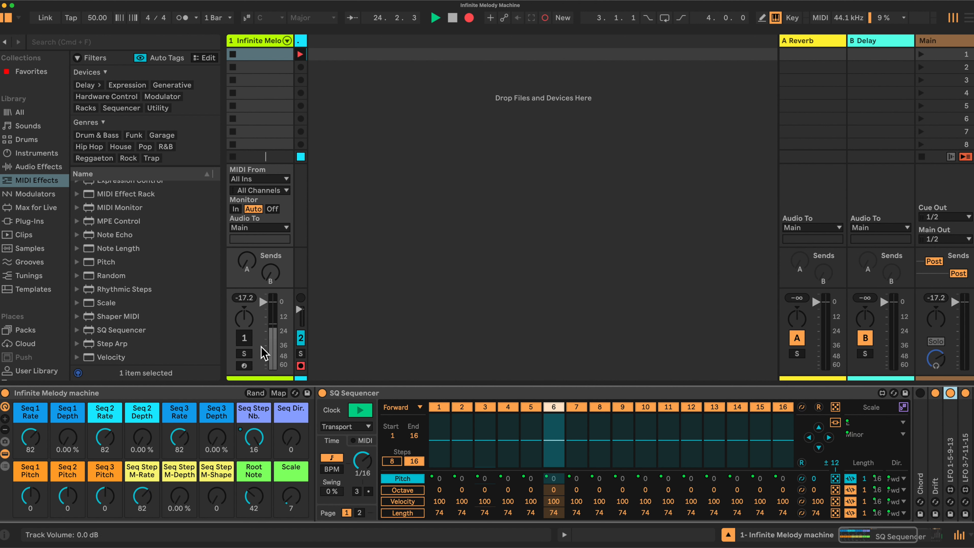
{"action": "left_click", "coordinate": [246, 338]}
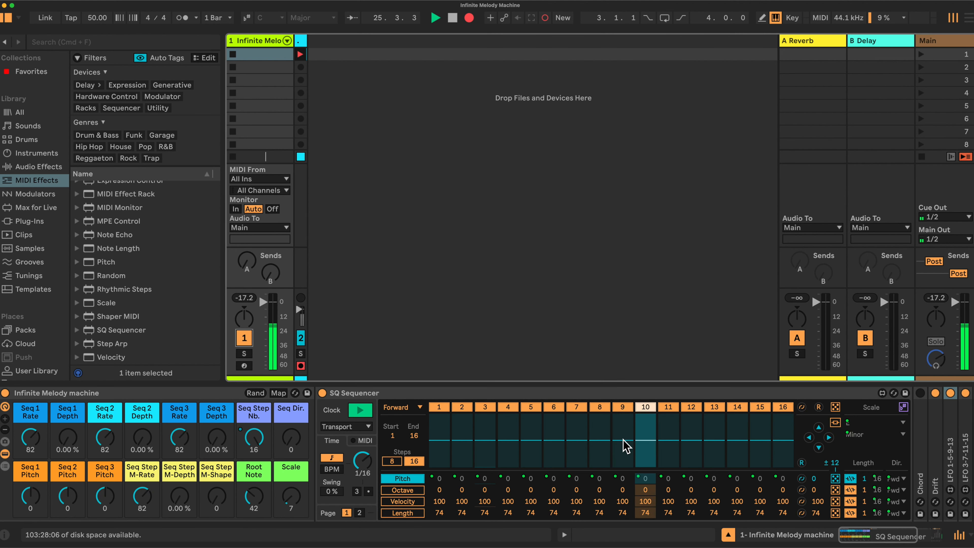
Open the Drift synth once more for a quick look and collapse it.
{"action": "scroll", "coordinate": [624, 446], "scroll_direction": "right", "scroll_amount": 6}
{"action": "left_click", "coordinate": [643, 450]}
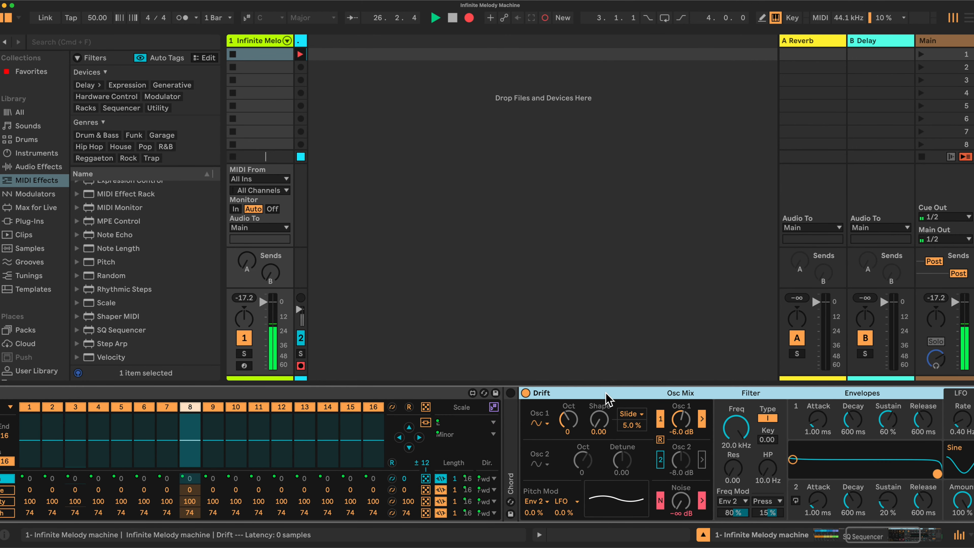
{"action": "double_click", "coordinate": [646, 395]}
{"action": "scroll", "coordinate": [490, 441], "scroll_direction": "left", "scroll_amount": 6}
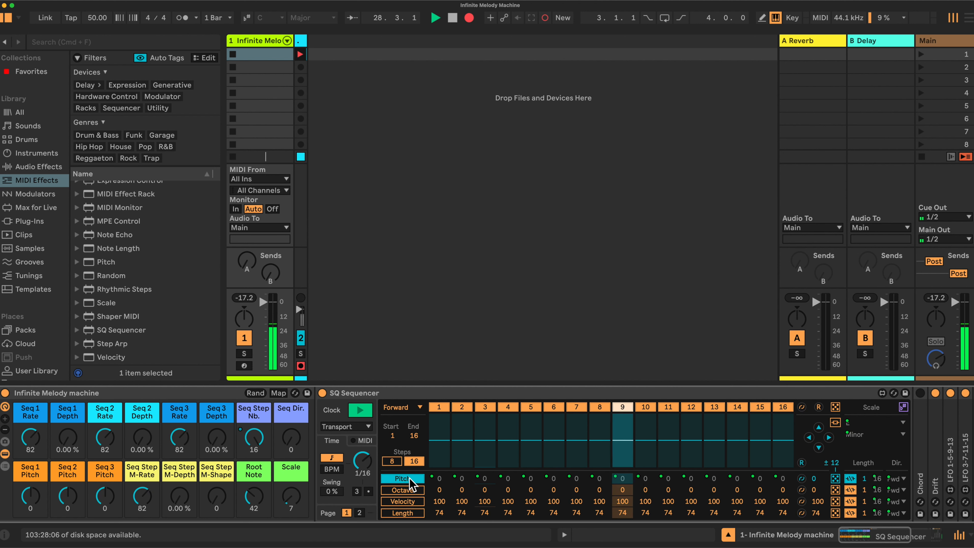
Try lowering step 1's octave to -1 in the SQ Sequencer's Octave lane and undo it.
{"action": "left_click", "coordinate": [411, 490]}
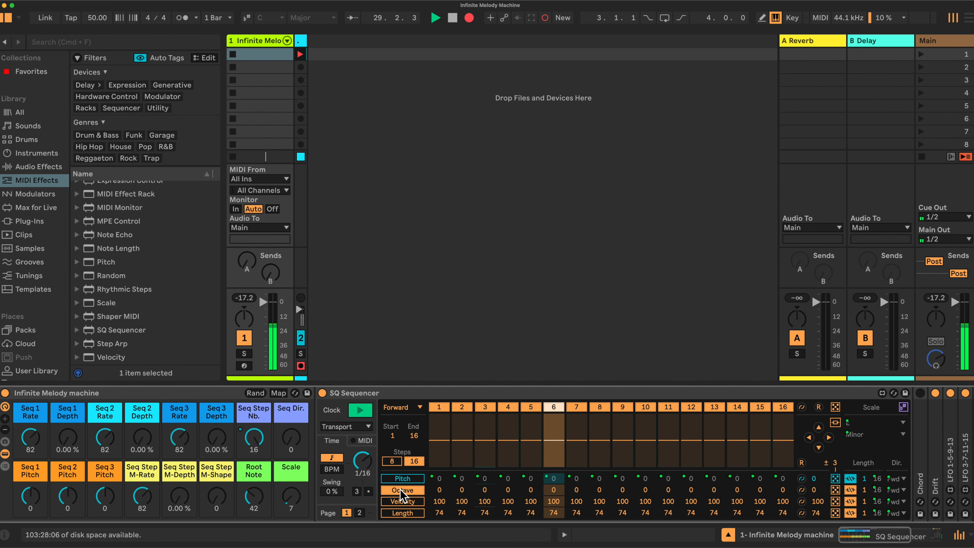
{"action": "left_click_drag", "start_coordinate": [438, 490], "coordinate": [439, 498]}
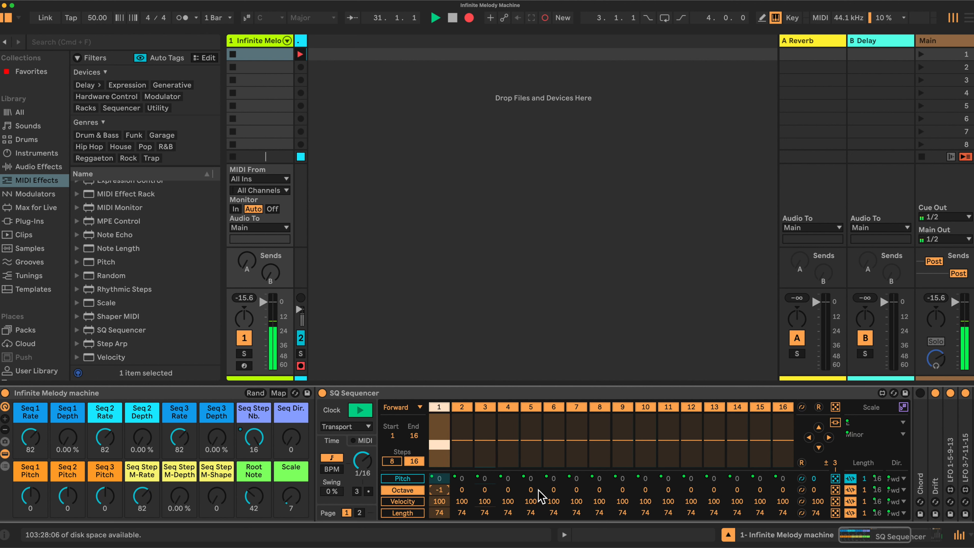
{"action": "mouse_move", "coordinate": [530, 490]}
{"action": "left_mouse_down"}
{"action": "mouse_move", "coordinate": [531, 499]}
{"action": "mouse_move", "coordinate": [530, 482]}
{"action": "mouse_move", "coordinate": [532, 493]}
{"action": "left_mouse_up"}
{"action": "key", "text": "super+z"}
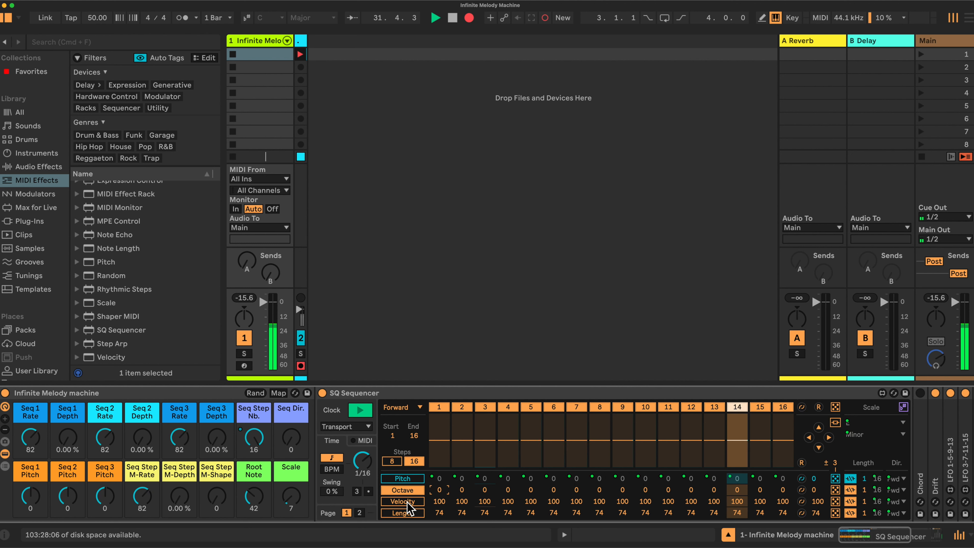
Set the velocity of sequencer steps 4 and 10 to 0 in the Velocity lane.
{"action": "left_click", "coordinate": [406, 502]}
{"action": "left_click_drag", "start_coordinate": [516, 447], "coordinate": [514, 530]}
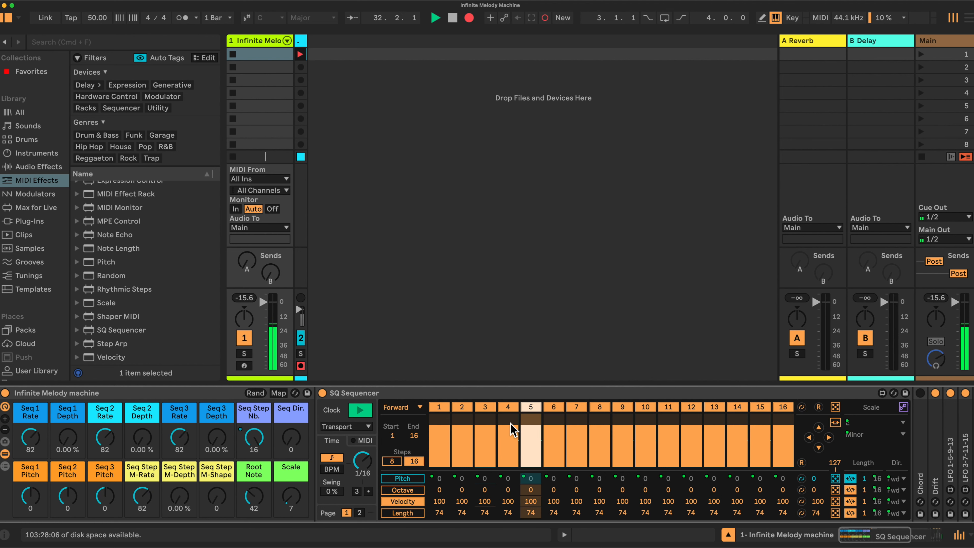
{"action": "left_click_drag", "start_coordinate": [646, 446], "coordinate": [646, 526]}
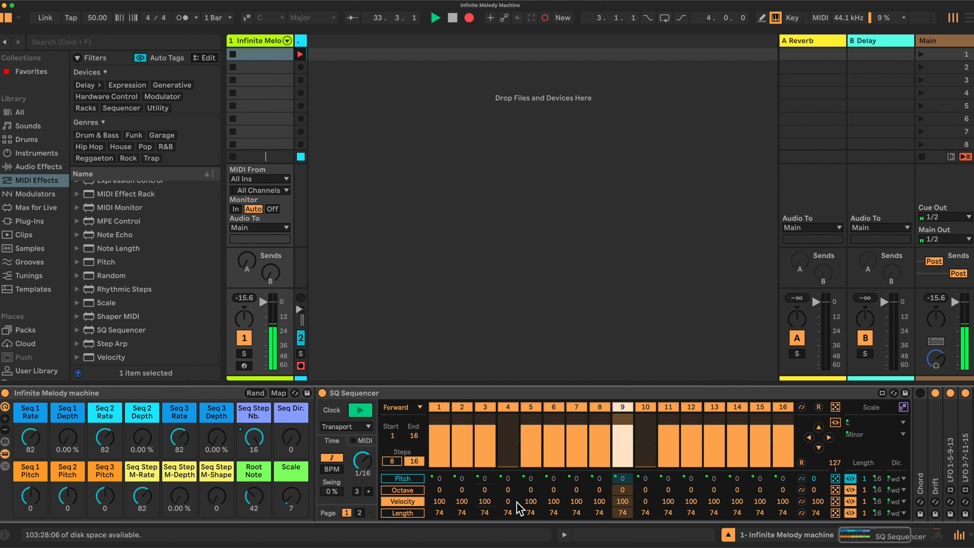
Try raising step 1's note length to 100 in the Length lane and reset it to default.
{"action": "left_click", "coordinate": [402, 512]}
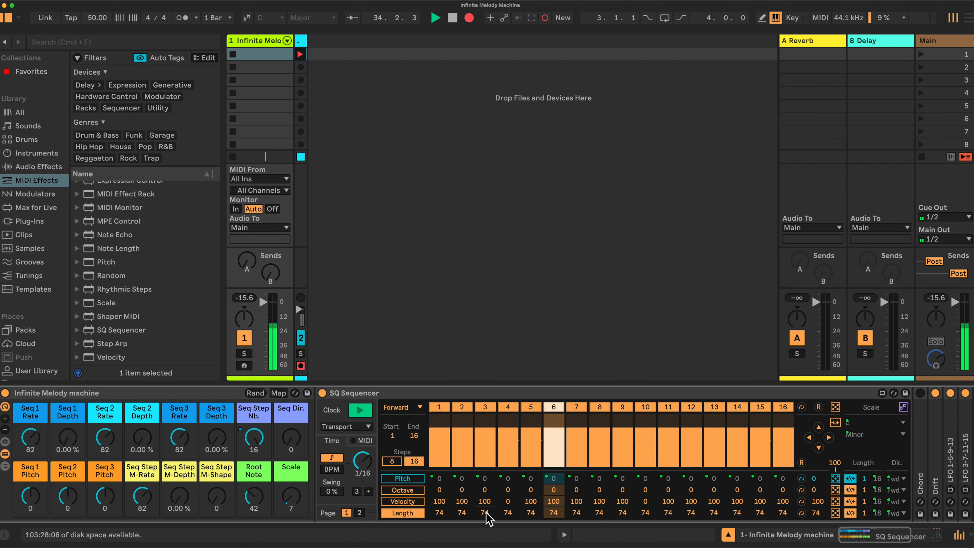
{"action": "left_click_drag", "start_coordinate": [440, 513], "coordinate": [440, 489]}
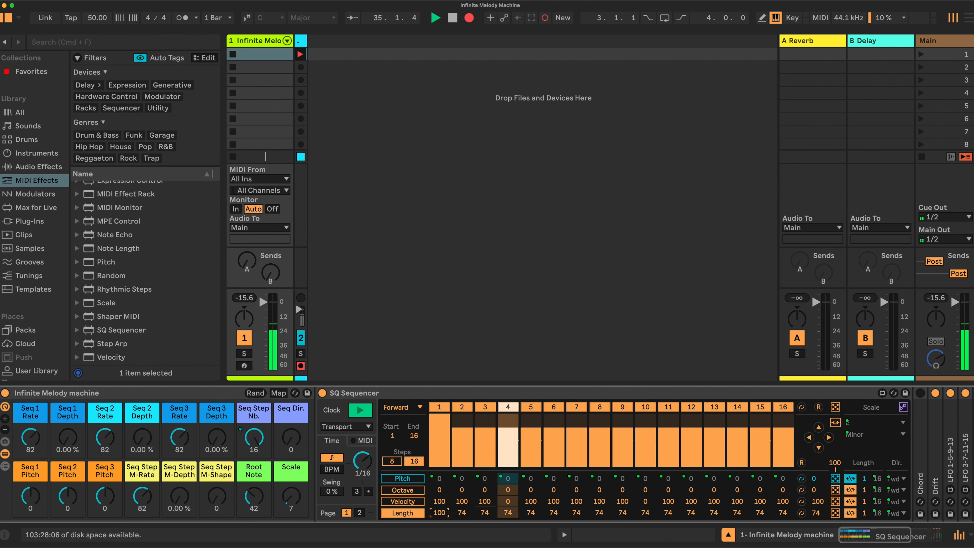
{"action": "double_click", "coordinate": [443, 513]}
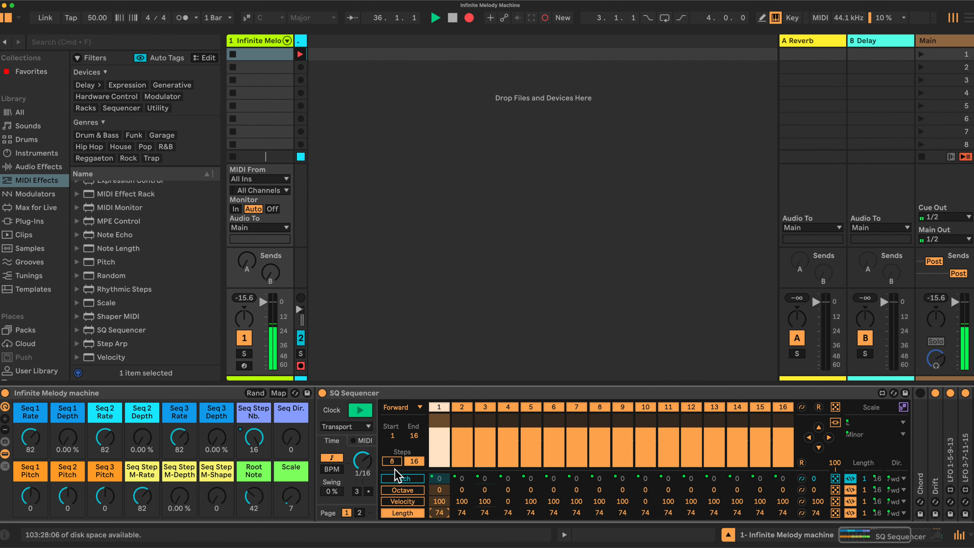
Switch the SQ Sequencer back to its Pitch lane.
{"action": "left_click", "coordinate": [402, 478]}
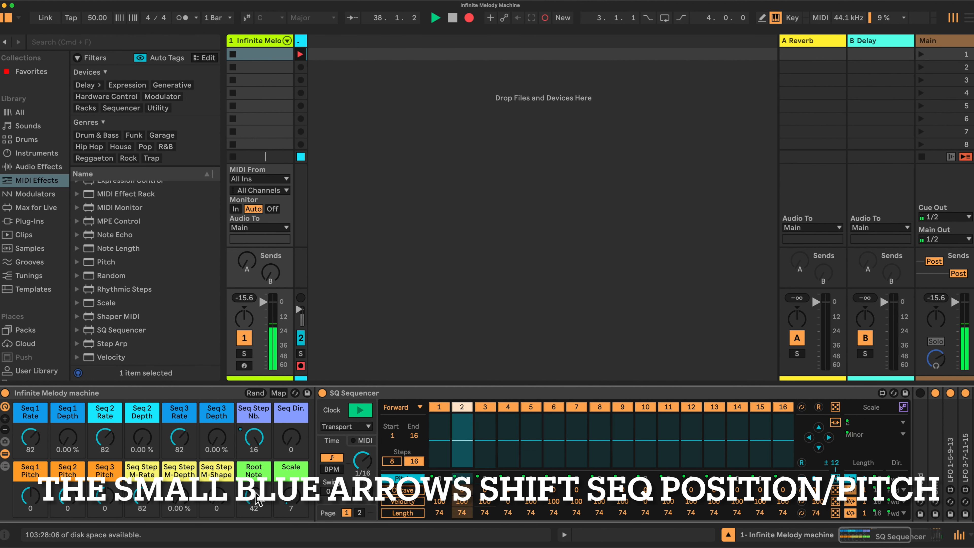
Set the Root Note macro to 44 and cycle the Scale macro through scales, settling on Minor.
{"action": "mouse_move", "coordinate": [253, 496]}
{"action": "left_mouse_down"}
{"action": "mouse_move", "coordinate": [253, 525]}
{"action": "mouse_move", "coordinate": [255, 503]}
{"action": "left_mouse_up"}
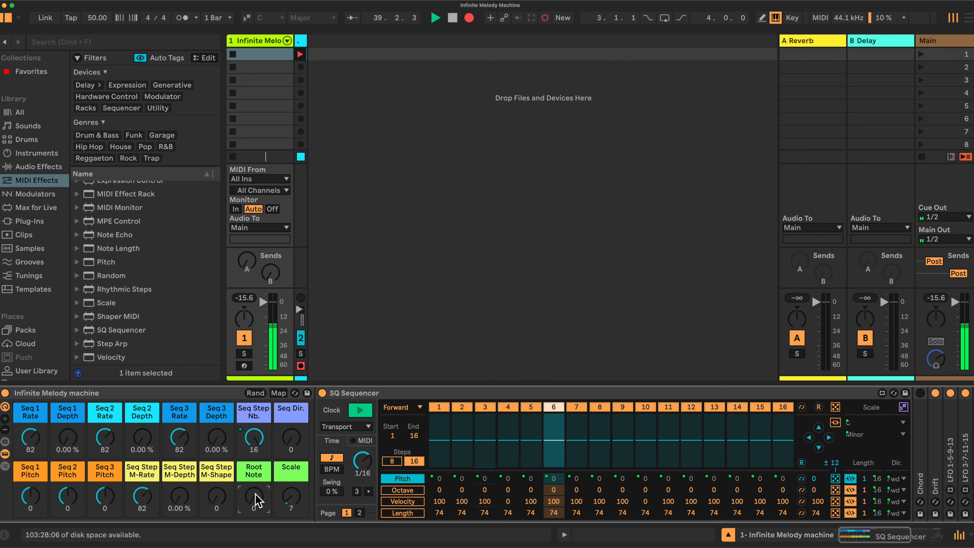
{"action": "left_click_drag", "start_coordinate": [255, 494], "coordinate": [286, 497]}
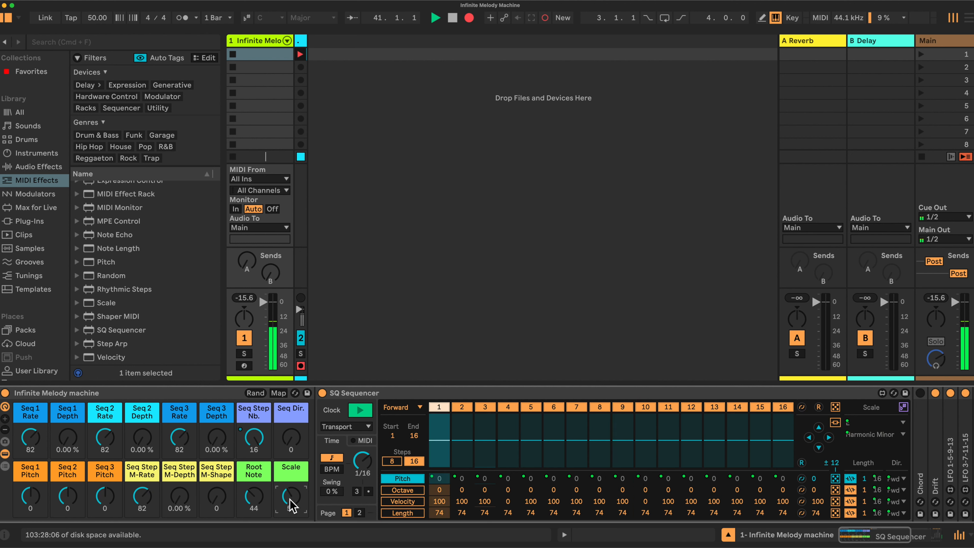
{"action": "left_click_drag", "start_coordinate": [292, 497], "coordinate": [290, 495]}
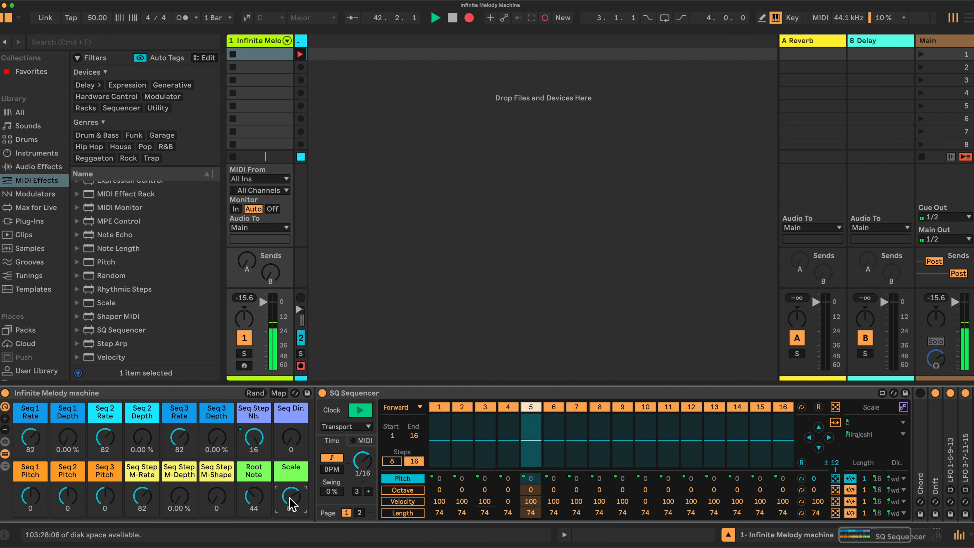
{"action": "mouse_move", "coordinate": [291, 504]}
{"action": "left_mouse_down"}
{"action": "mouse_move", "coordinate": [292, 520]}
{"action": "mouse_move", "coordinate": [294, 496]}
{"action": "left_mouse_up"}
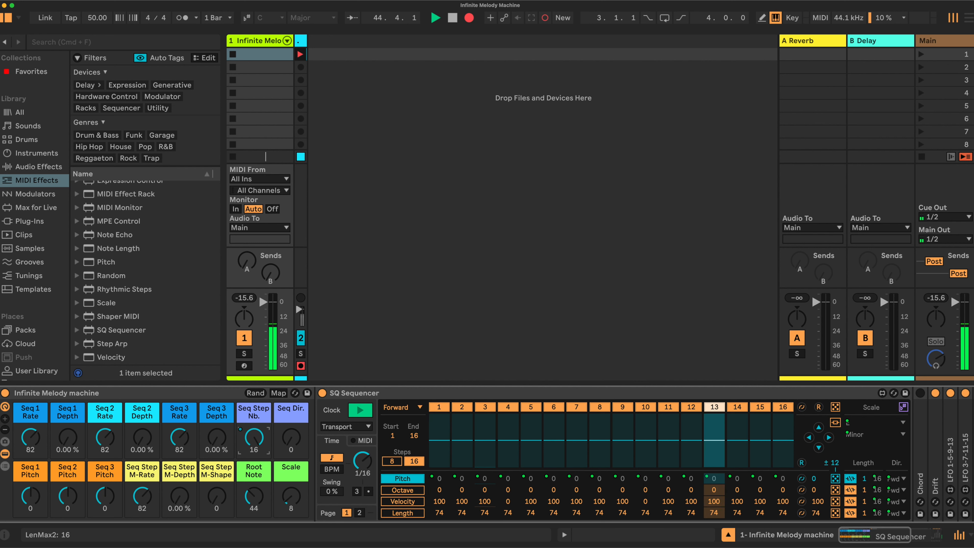
Try Seq Step Nb. at 5 and pitch offsets of 4 on the Seq 1 and Seq 2 Pitch macros.
{"action": "left_click_drag", "start_coordinate": [251, 447], "coordinate": [251, 466]}
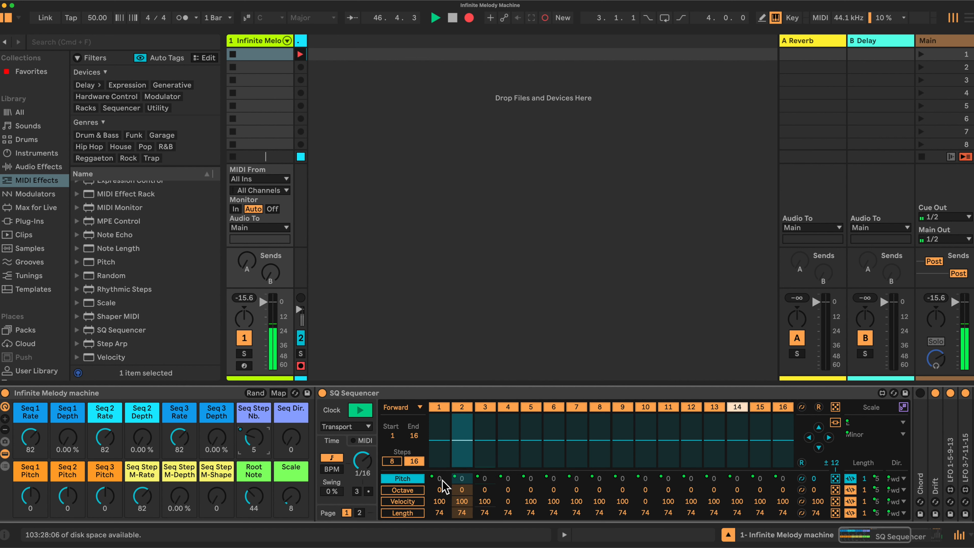
{"action": "left_click_drag", "start_coordinate": [29, 498], "coordinate": [30, 493]}
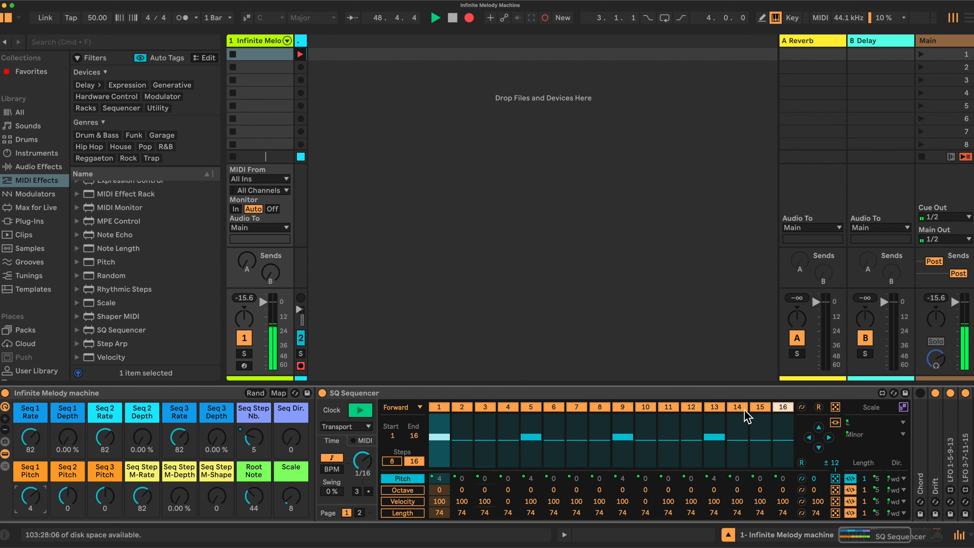
{"action": "left_click_drag", "start_coordinate": [30, 496], "coordinate": [67, 494]}
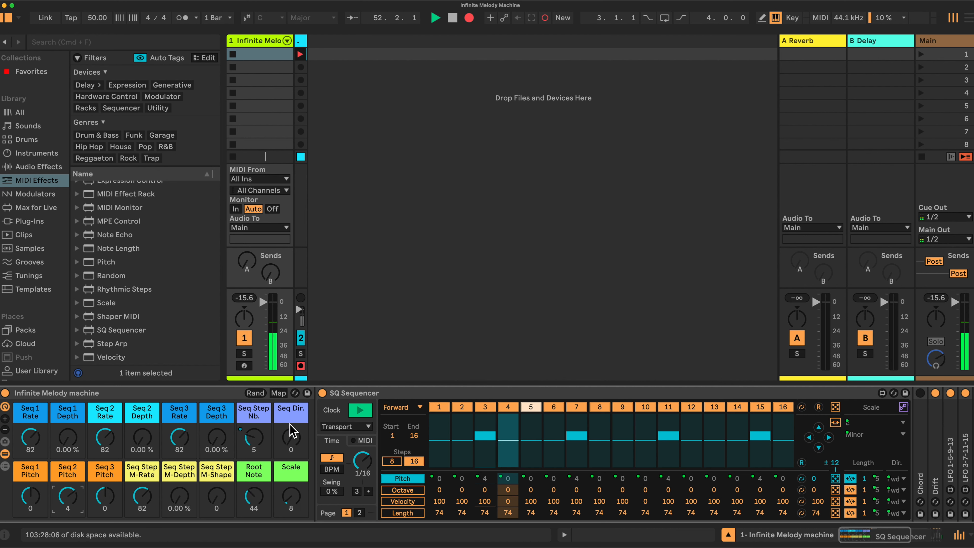
Try several Seq Dir. values and restore Seq Dir. to 0, Seq Step Nb. to 16 and Seq 2 Pitch to 0.
{"action": "left_click_drag", "start_coordinate": [291, 437], "coordinate": [291, 412]}
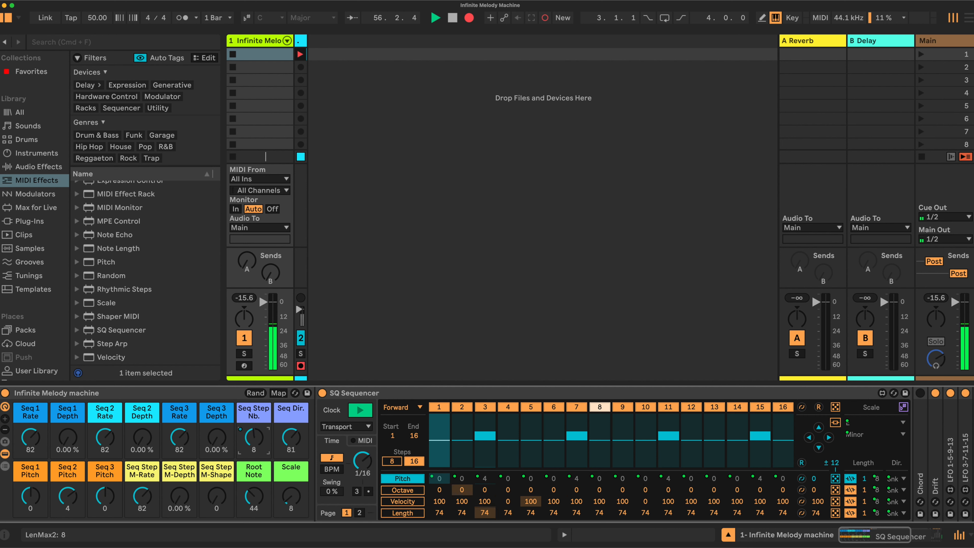
{"action": "left_click_drag", "start_coordinate": [292, 432], "coordinate": [292, 449]}
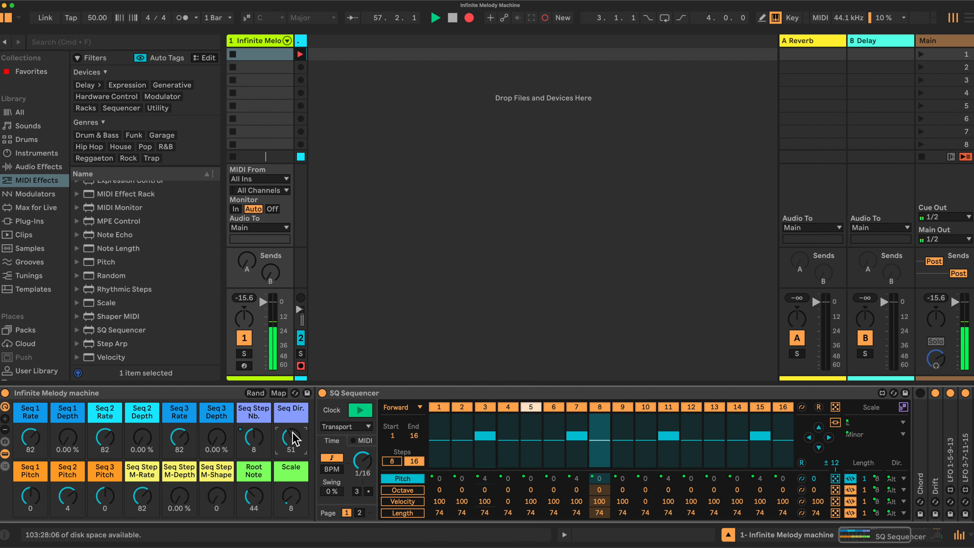
{"action": "double_click", "coordinate": [292, 438]}
{"action": "left_click_drag", "start_coordinate": [256, 434], "coordinate": [256, 392]}
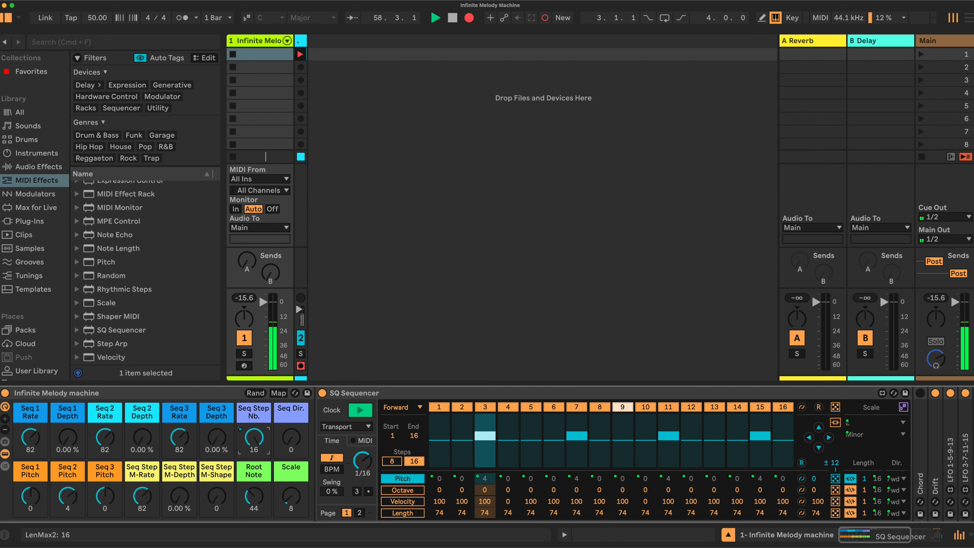
{"action": "double_click", "coordinate": [74, 500]}
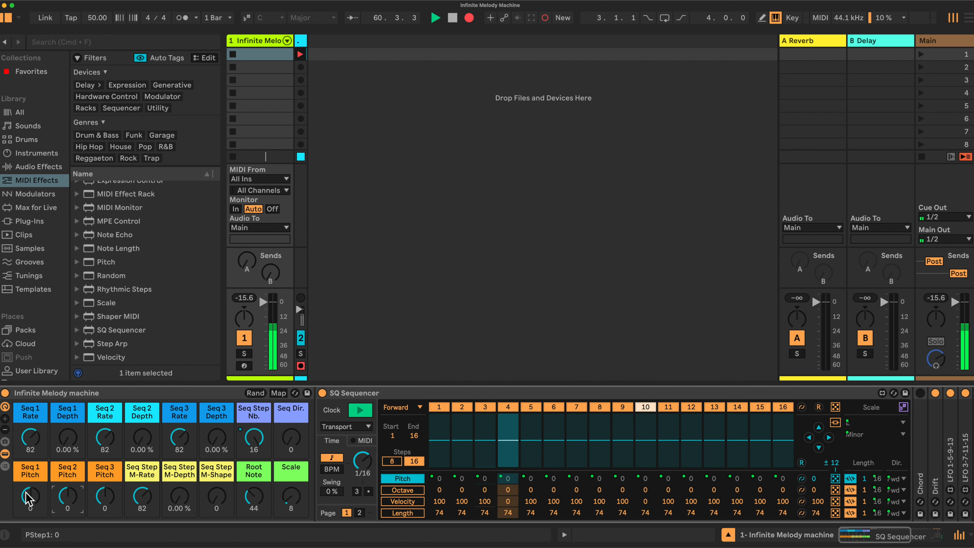
Set the Seq 1, Seq 2 and Seq 3 Pitch macros to 5, -9 and 3.
{"action": "left_click_drag", "start_coordinate": [35, 499], "coordinate": [34, 488]}
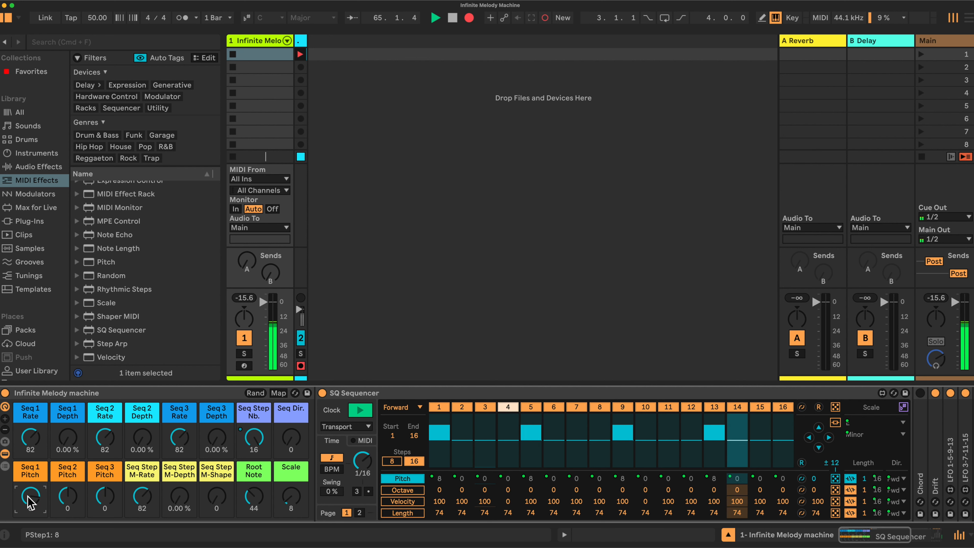
{"action": "left_click_drag", "start_coordinate": [30, 498], "coordinate": [66, 510]}
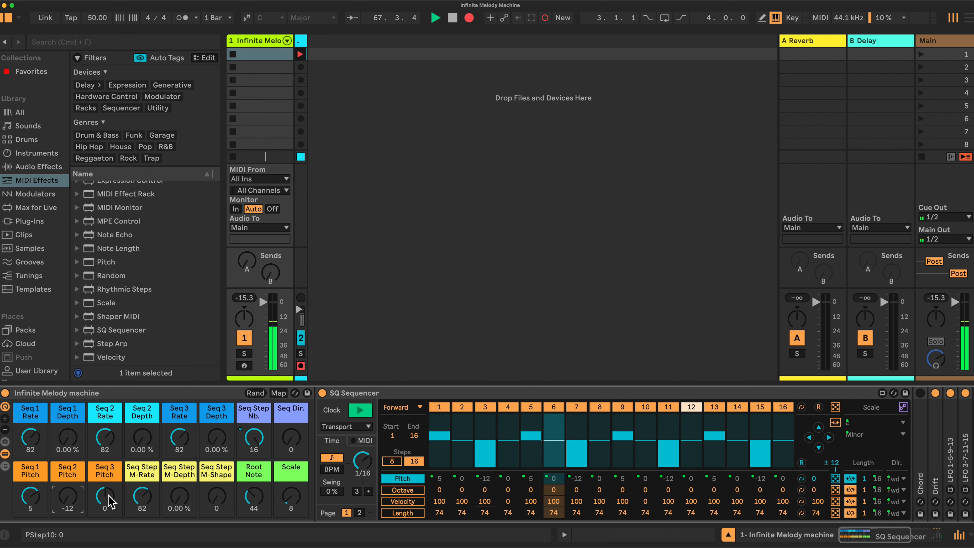
{"action": "left_click_drag", "start_coordinate": [110, 501], "coordinate": [109, 497]}
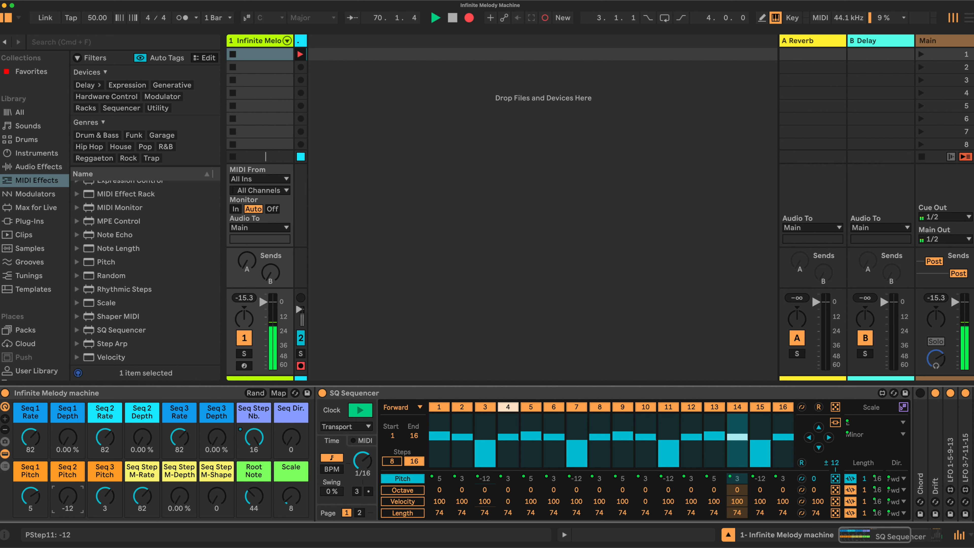
{"action": "left_click_drag", "start_coordinate": [70, 497], "coordinate": [70, 488]}
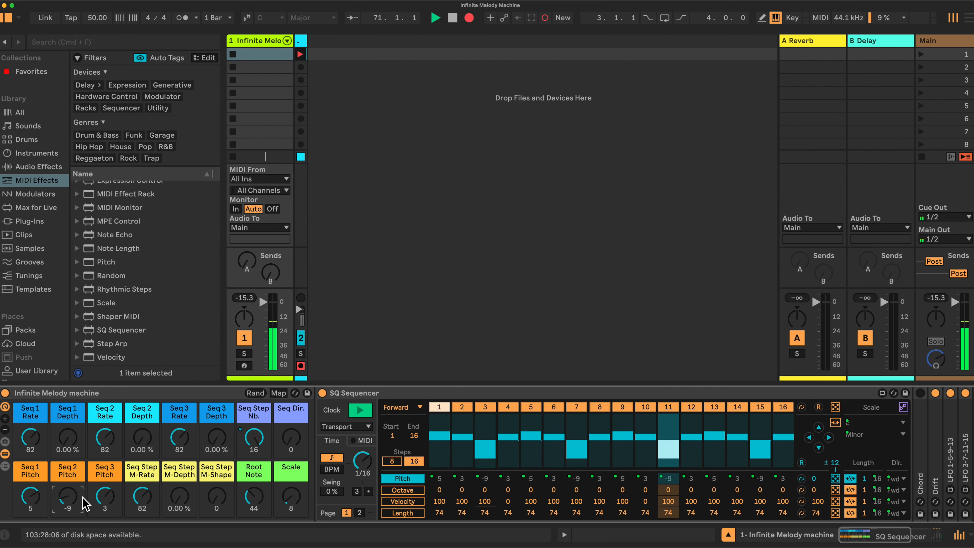
Try several Seq Dir. values and reset the macro to 0.
{"action": "mouse_move", "coordinate": [289, 445]}
{"action": "left_mouse_down"}
{"action": "mouse_move", "coordinate": [289, 433]}
{"action": "mouse_move", "coordinate": [288, 449]}
{"action": "left_mouse_up"}
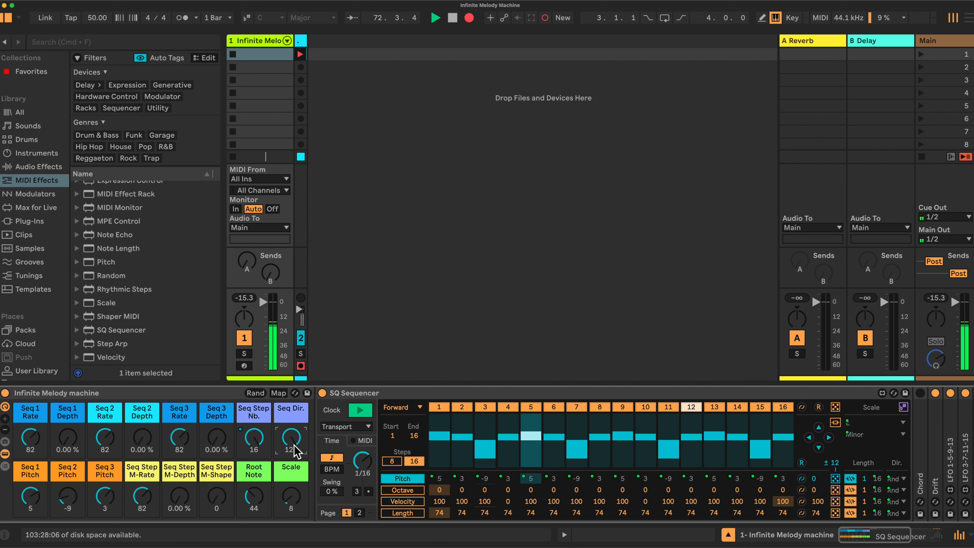
{"action": "left_click_drag", "start_coordinate": [294, 446], "coordinate": [295, 303]}
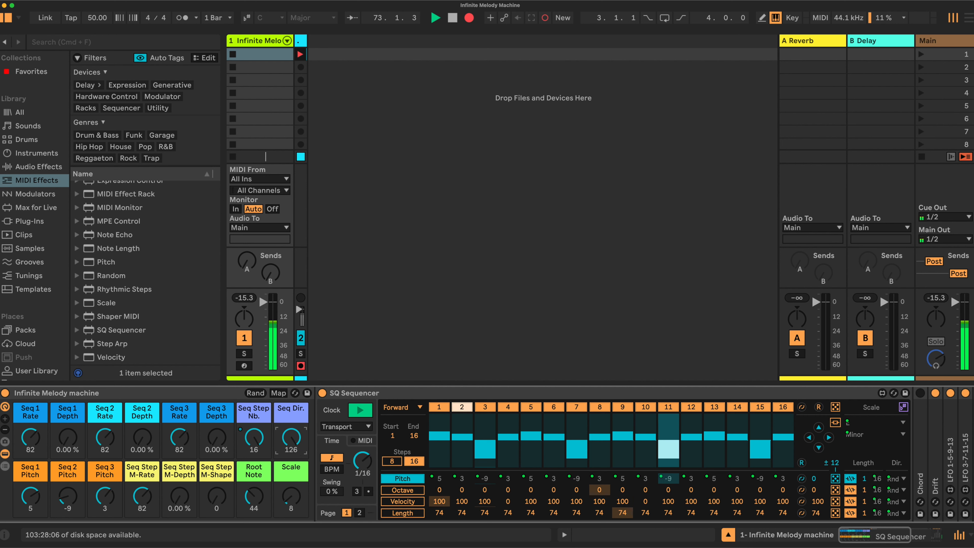
{"action": "left_click_drag", "start_coordinate": [291, 438], "coordinate": [292, 468]}
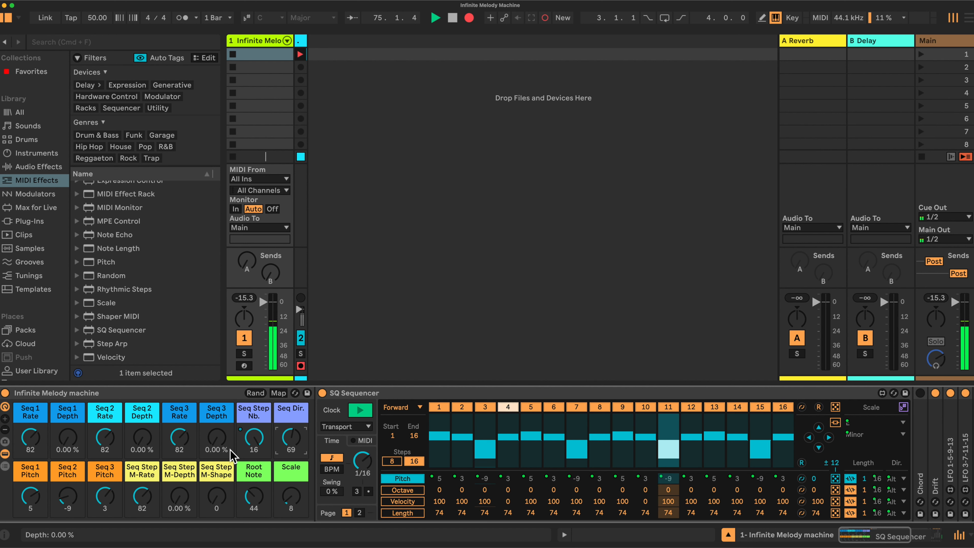
{"action": "double_click", "coordinate": [284, 445]}
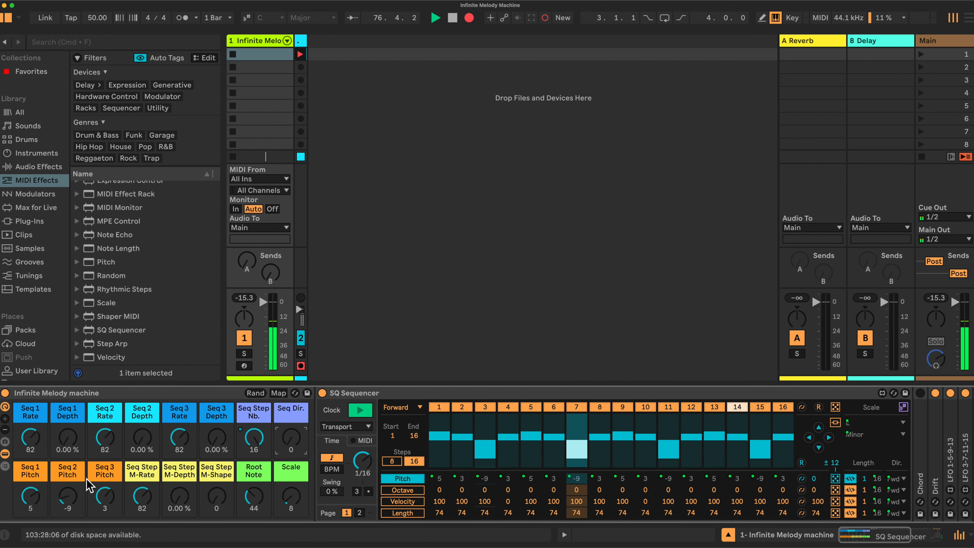
Open the LFO 1-5-9-13 device at the end of the rack chain to inspect it.
{"action": "scroll", "coordinate": [587, 478], "scroll_direction": "right", "scroll_amount": 5}
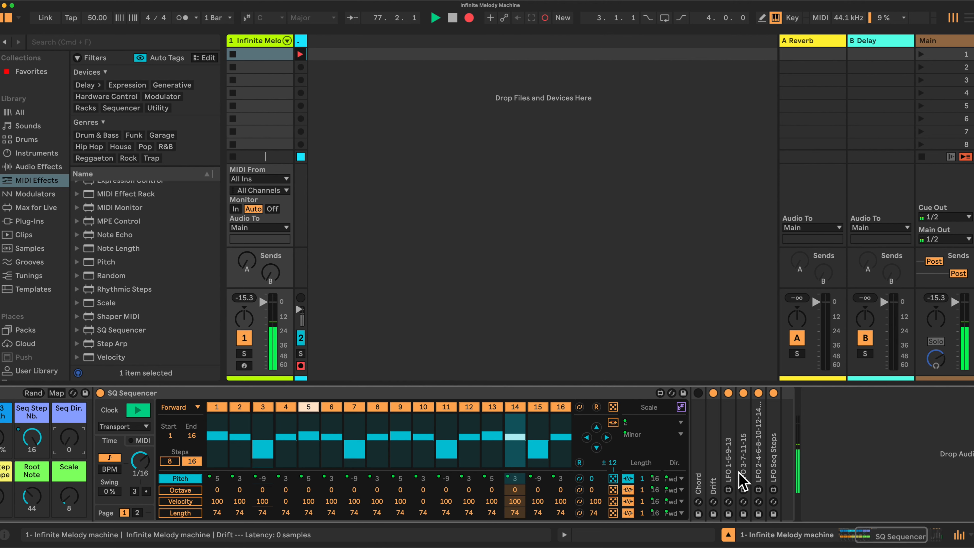
{"action": "scroll", "coordinate": [515, 467], "scroll_direction": "left", "scroll_amount": 5}
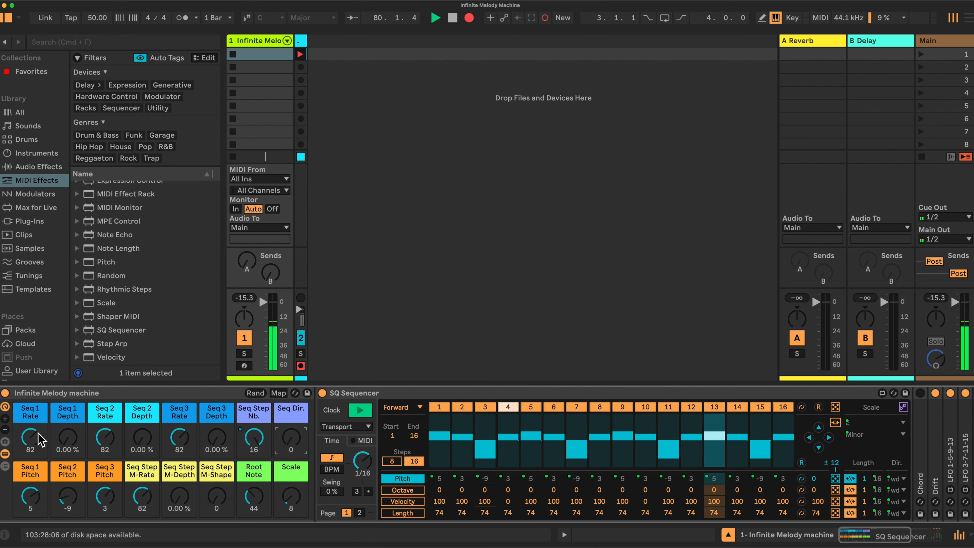
{"action": "double_click", "coordinate": [950, 467]}
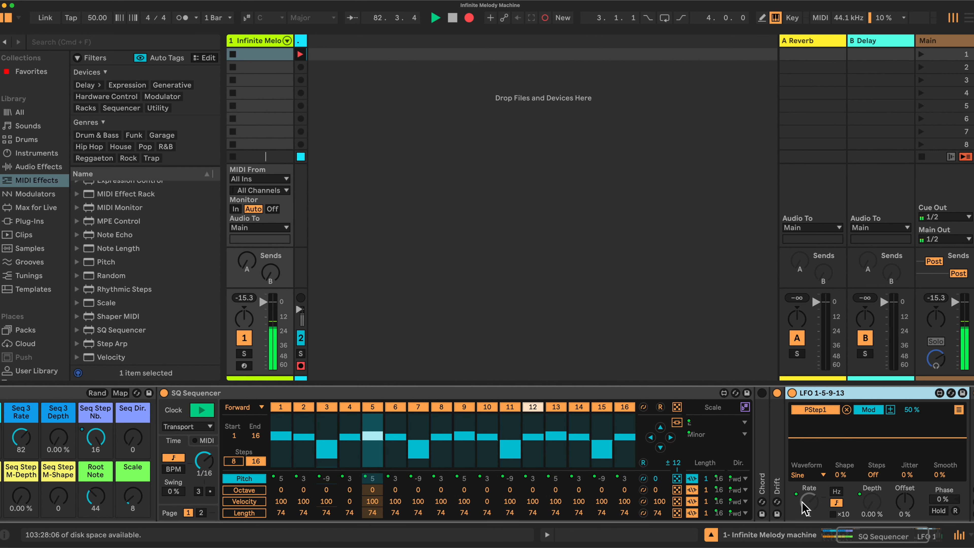
{"action": "scroll", "coordinate": [191, 461], "scroll_direction": "left", "scroll_amount": 8}
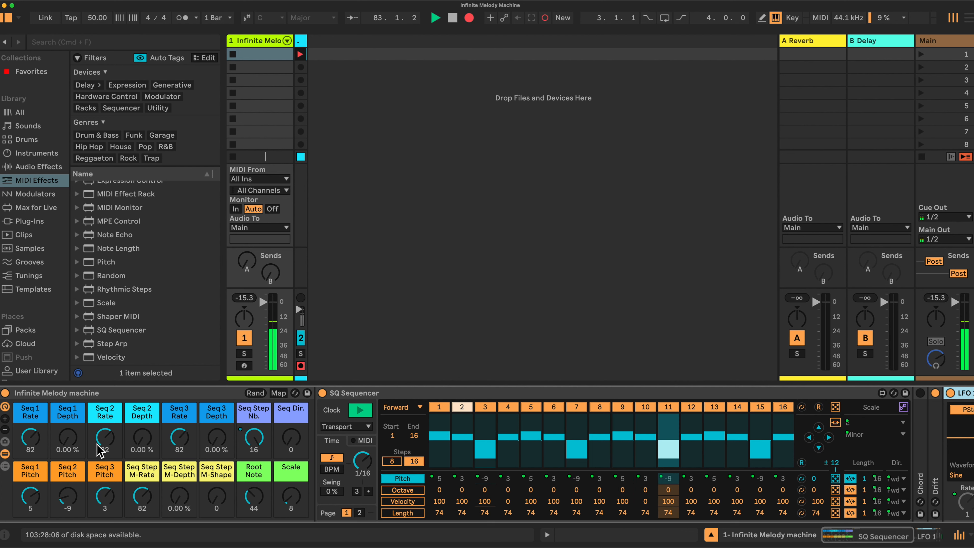
Raise the Seq 1 Depth macro to 68.5 % and reset the Seq 1, 2 and 3 Pitch macros to 0.
{"action": "left_click_drag", "start_coordinate": [67, 437], "coordinate": [67, 431]}
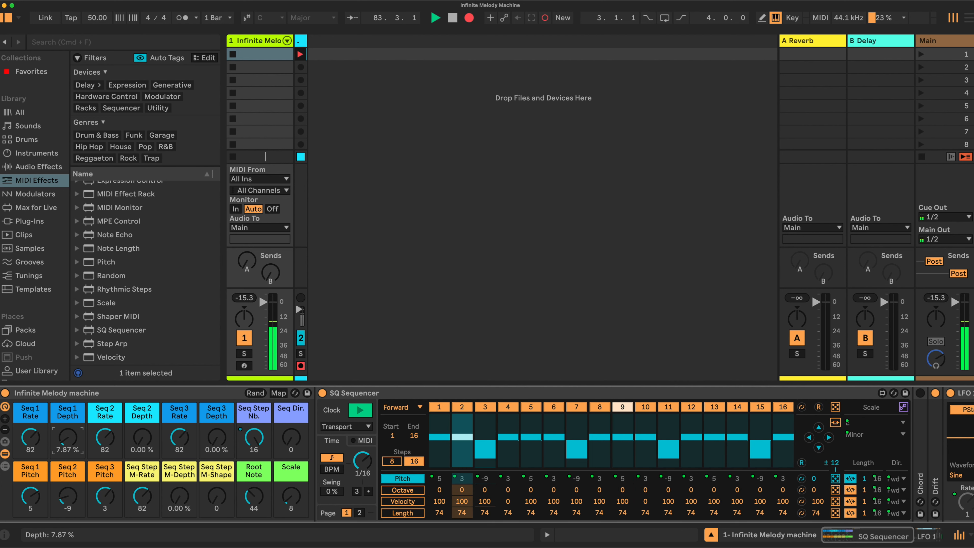
{"action": "scroll", "coordinate": [670, 452], "scroll_direction": "right", "scroll_amount": 4}
{"action": "scroll", "coordinate": [933, 478], "scroll_direction": "right", "scroll_amount": 5}
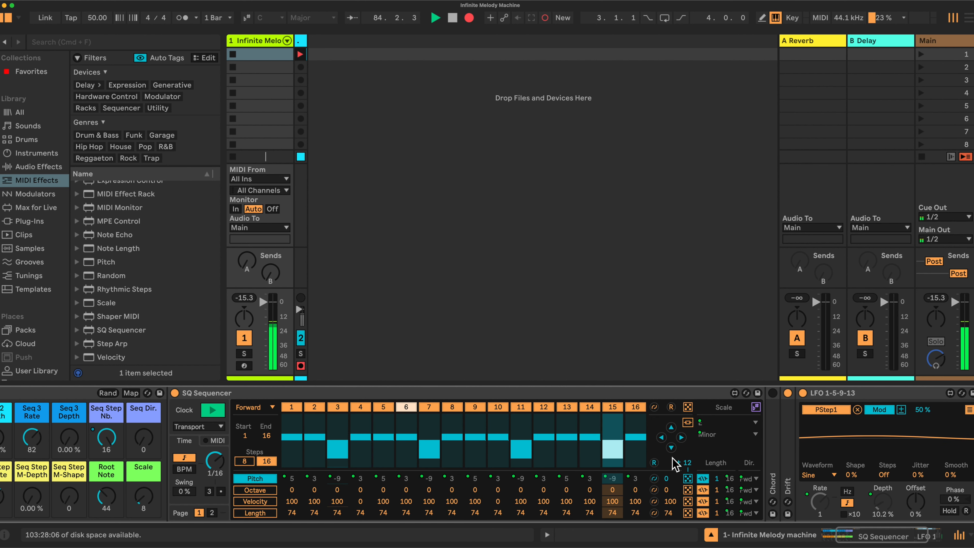
{"action": "scroll", "coordinate": [678, 463], "scroll_direction": "left", "scroll_amount": 9}
{"action": "left_click_drag", "start_coordinate": [69, 438], "coordinate": [69, 420]}
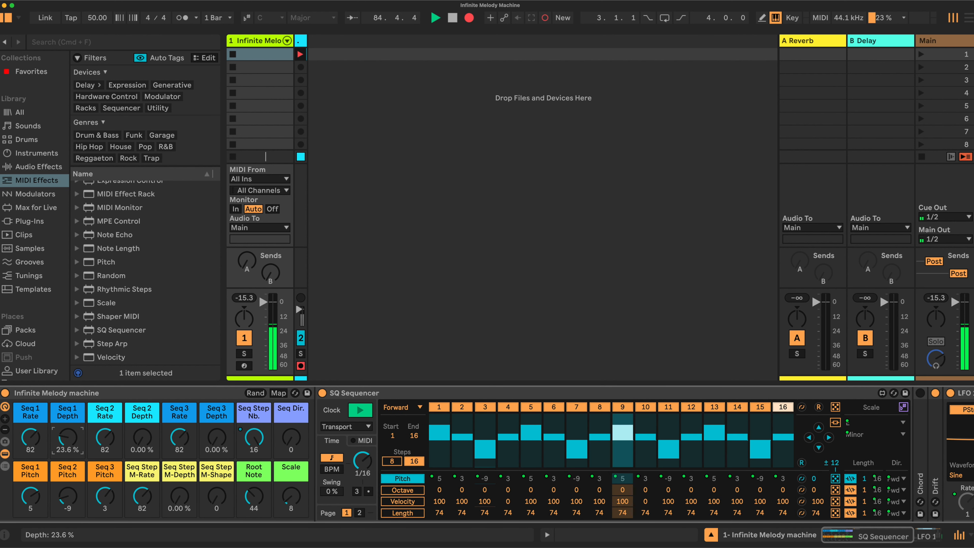
{"action": "double_click", "coordinate": [66, 498]}
{"action": "double_click", "coordinate": [99, 498]}
{"action": "double_click", "coordinate": [31, 498]}
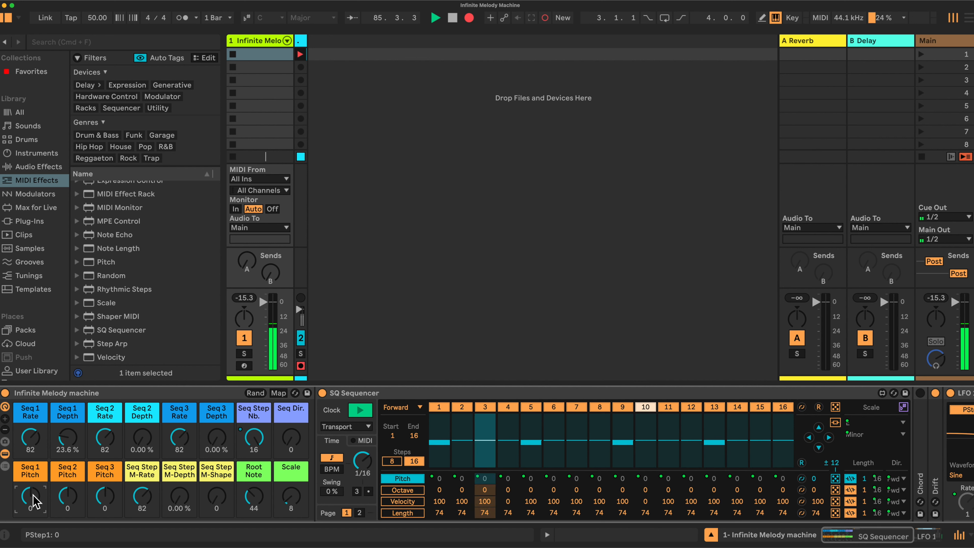
{"action": "left_click_drag", "start_coordinate": [70, 445], "coordinate": [71, 384]}
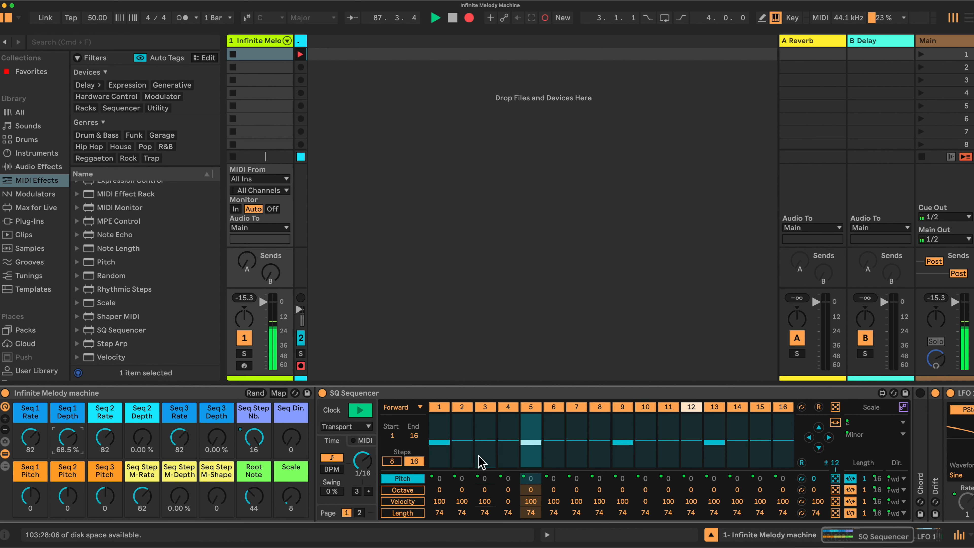
Reset the velocity of sequencer steps 4 and 10 to 100 and return to the Pitch lane.
{"action": "left_click", "coordinate": [409, 499]}
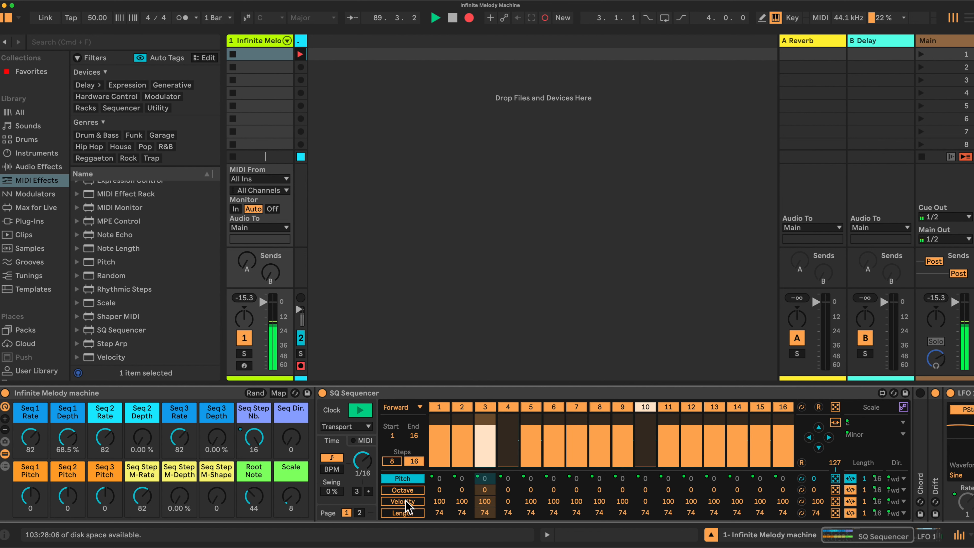
{"action": "double_click", "coordinate": [509, 501]}
{"action": "double_click", "coordinate": [645, 501]}
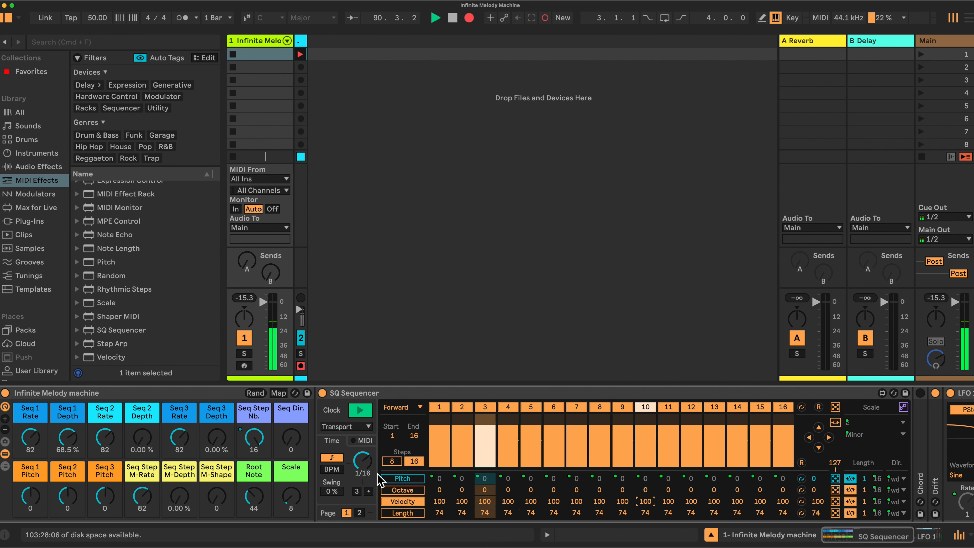
{"action": "left_click", "coordinate": [391, 479]}
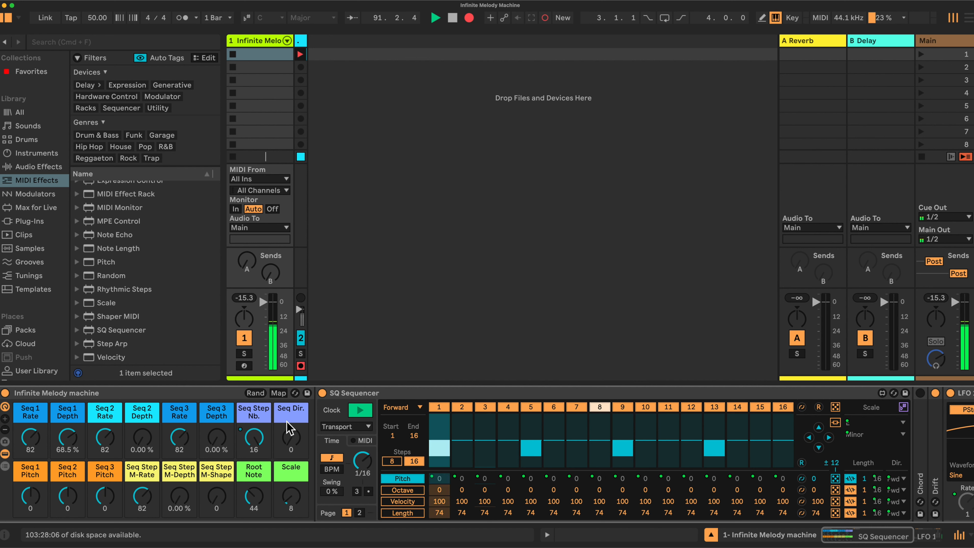
{"action": "left_click_drag", "start_coordinate": [254, 438], "coordinate": [254, 479]}
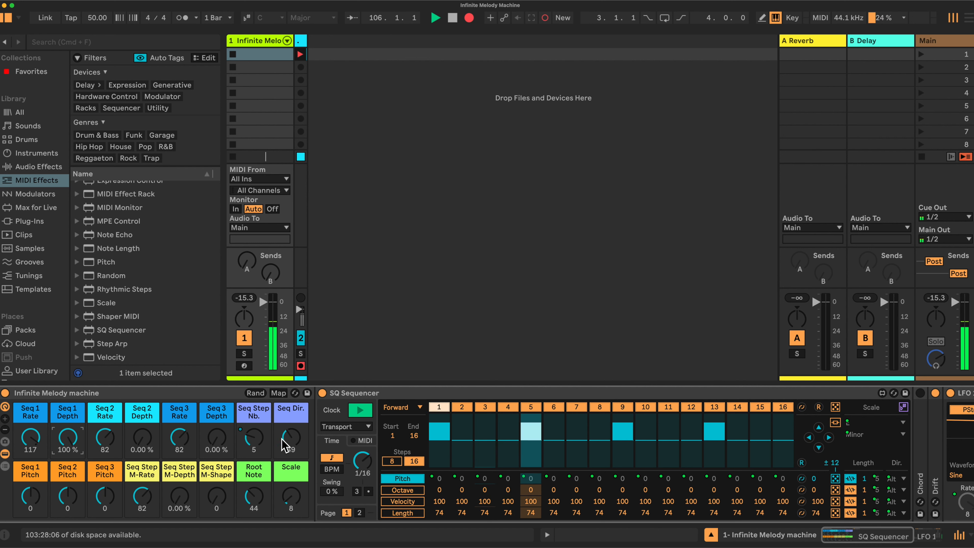
{"action": "scroll", "coordinate": [761, 460], "scroll_direction": "right", "scroll_amount": 5}
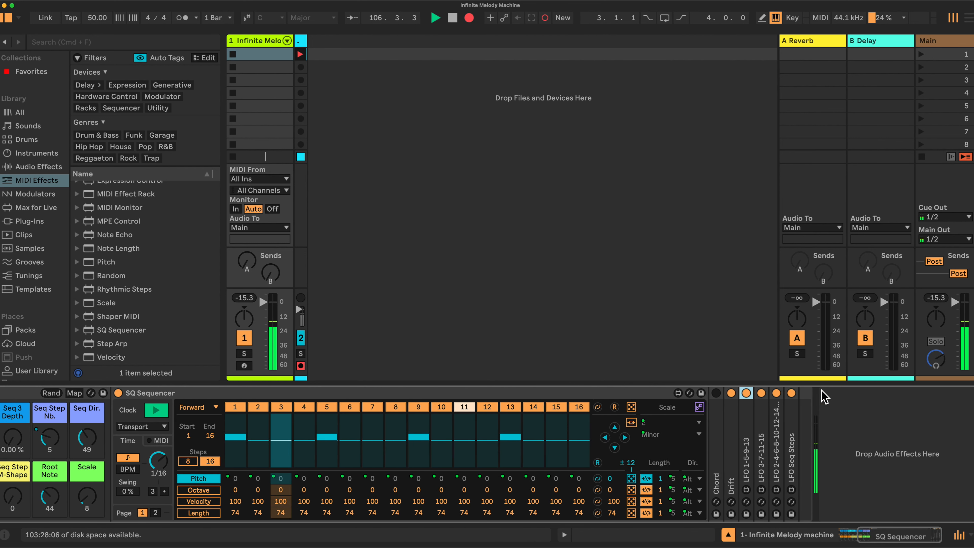
{"action": "double_click", "coordinate": [777, 460]}
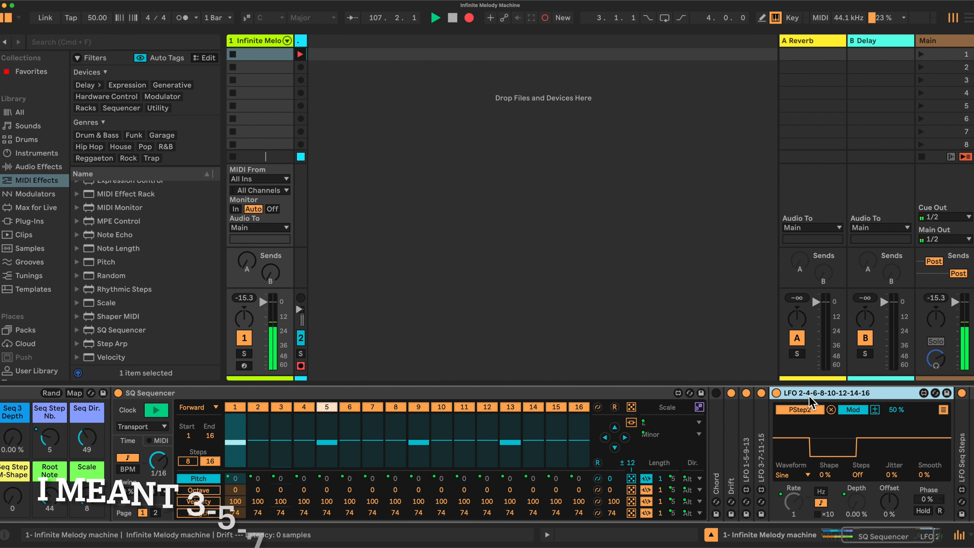
{"action": "scroll", "coordinate": [799, 422], "scroll_direction": "left", "scroll_amount": 5}
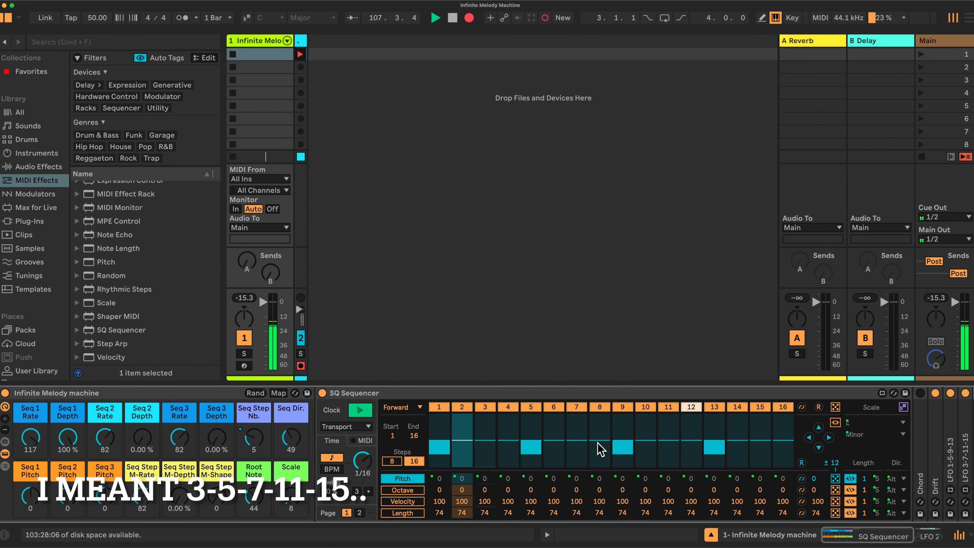
Raise the Seq 2 Depth macro to 25.2 %.
{"action": "left_click_drag", "start_coordinate": [142, 437], "coordinate": [142, 419]}
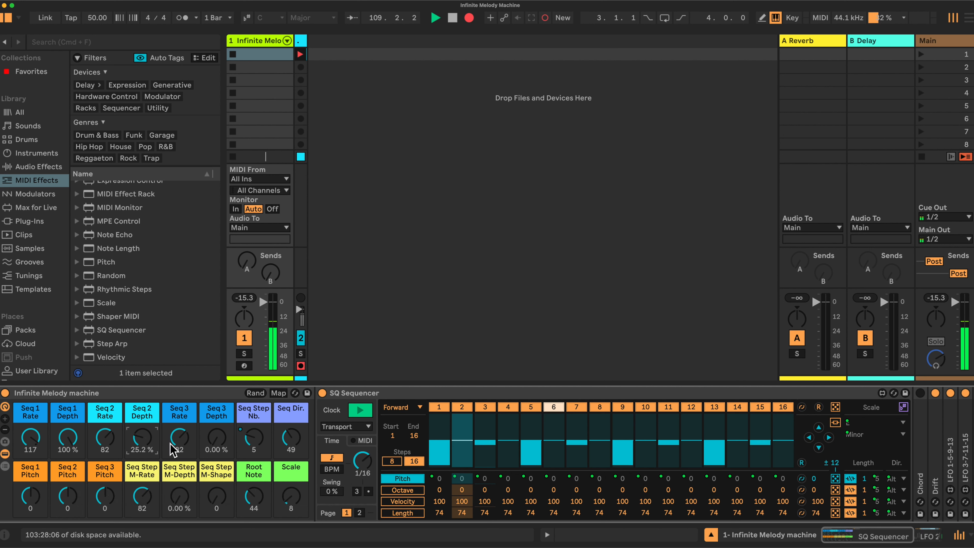
{"action": "scroll", "coordinate": [369, 459], "scroll_direction": "right", "scroll_amount": 10}
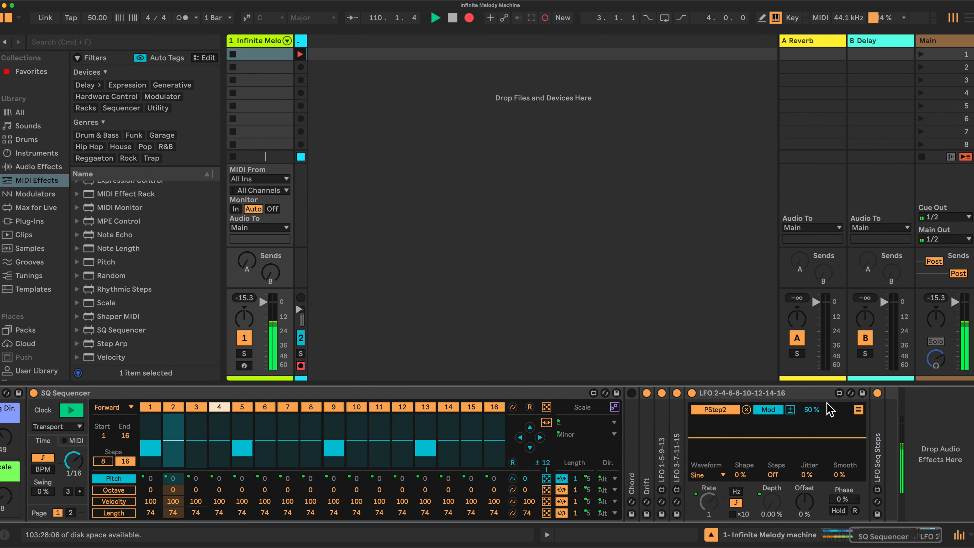
{"action": "double_click", "coordinate": [878, 469]}
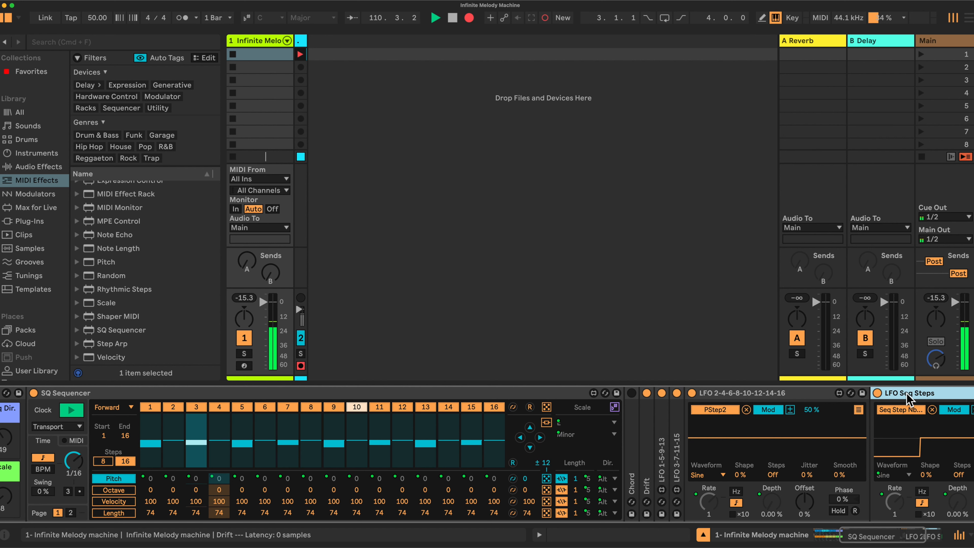
{"action": "double_click", "coordinate": [814, 394]}
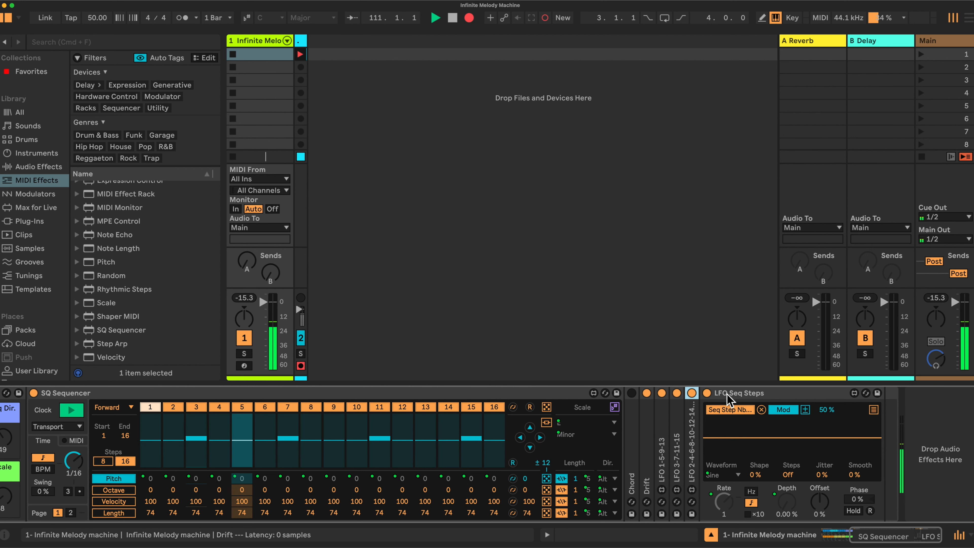
Set the Seq 1 Rate macro to 82 and raise the Seq 3 Depth macro to 33.9 %.
{"action": "scroll", "coordinate": [640, 437], "scroll_direction": "left", "scroll_amount": 5}
{"action": "scroll", "coordinate": [640, 438], "scroll_direction": "left", "scroll_amount": 3}
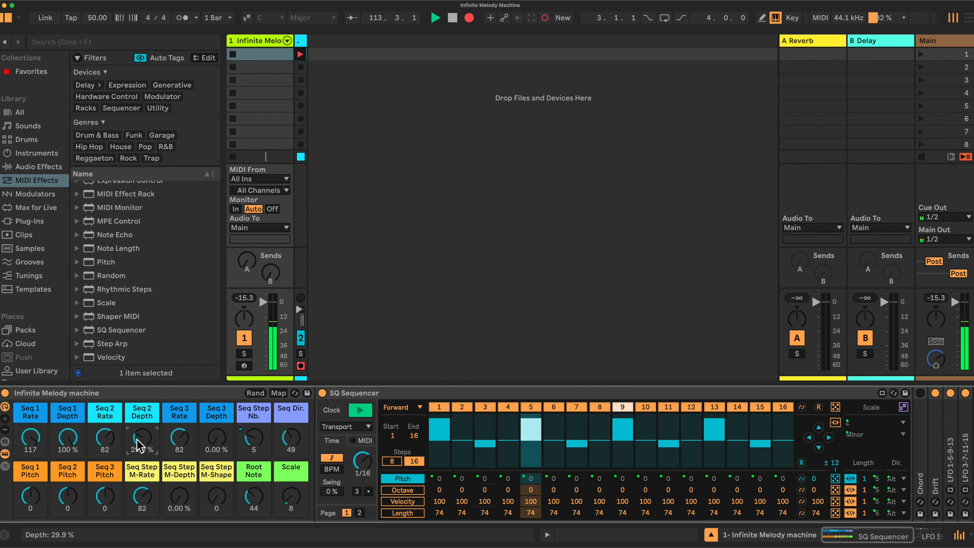
{"action": "left_click_drag", "start_coordinate": [29, 437], "coordinate": [29, 444]}
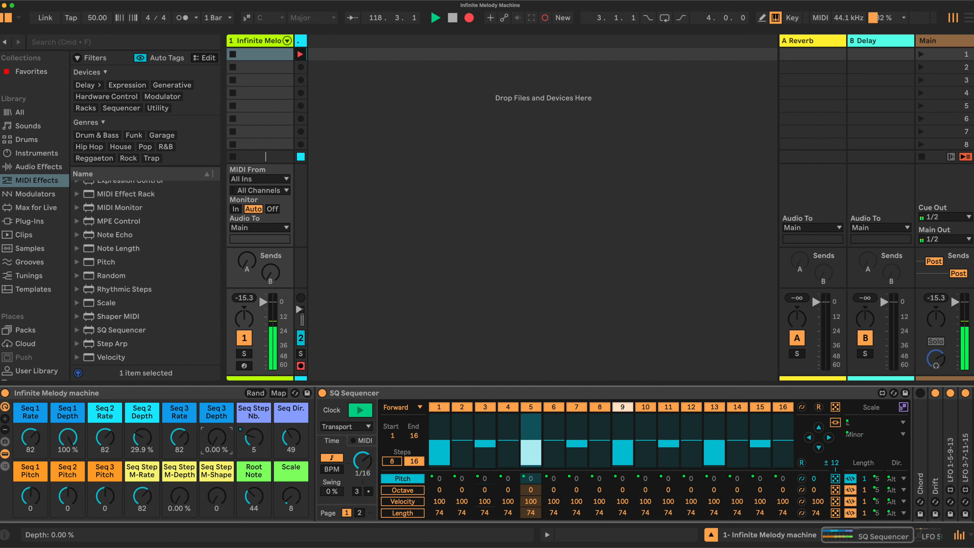
{"action": "left_click_drag", "start_coordinate": [216, 437], "coordinate": [217, 423]}
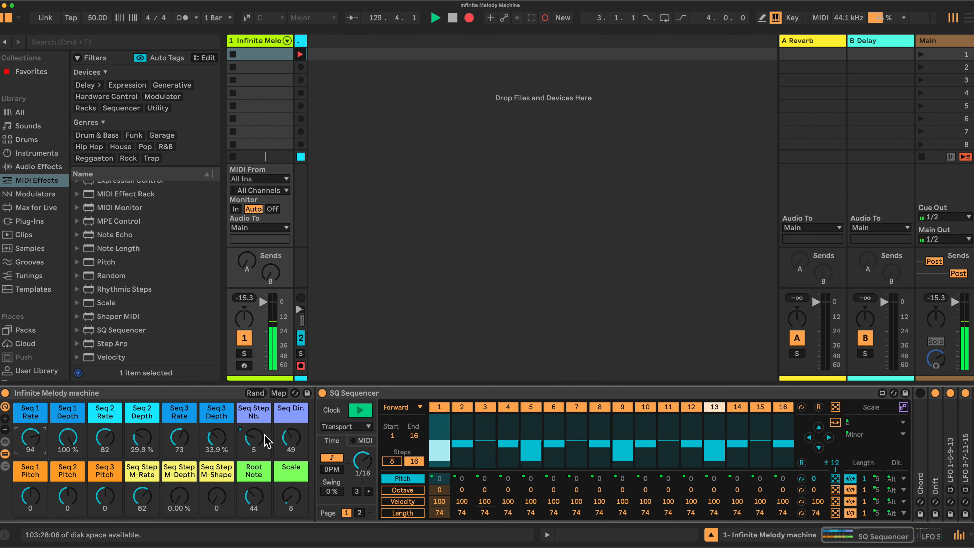
Expand the Chord device, set its Shift 2 to -11 st, and collapse it again.
{"action": "scroll", "coordinate": [263, 441], "scroll_direction": "right", "scroll_amount": 5}
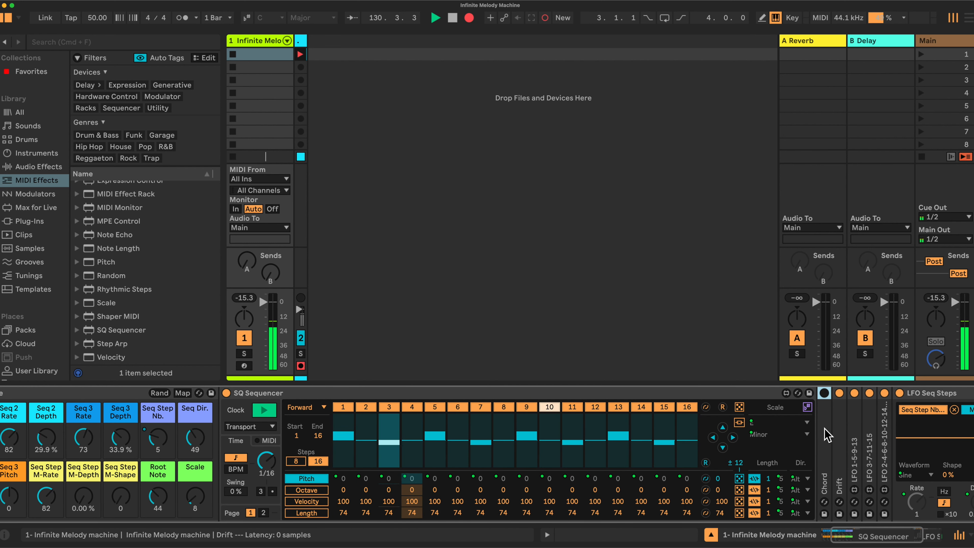
{"action": "double_click", "coordinate": [825, 441]}
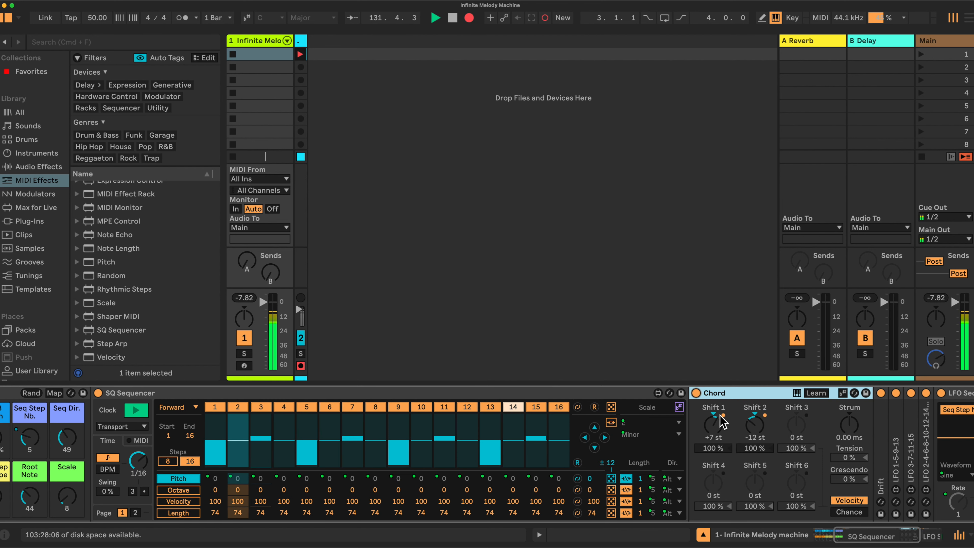
{"action": "scroll", "coordinate": [728, 417], "scroll_direction": "left", "scroll_amount": 3}
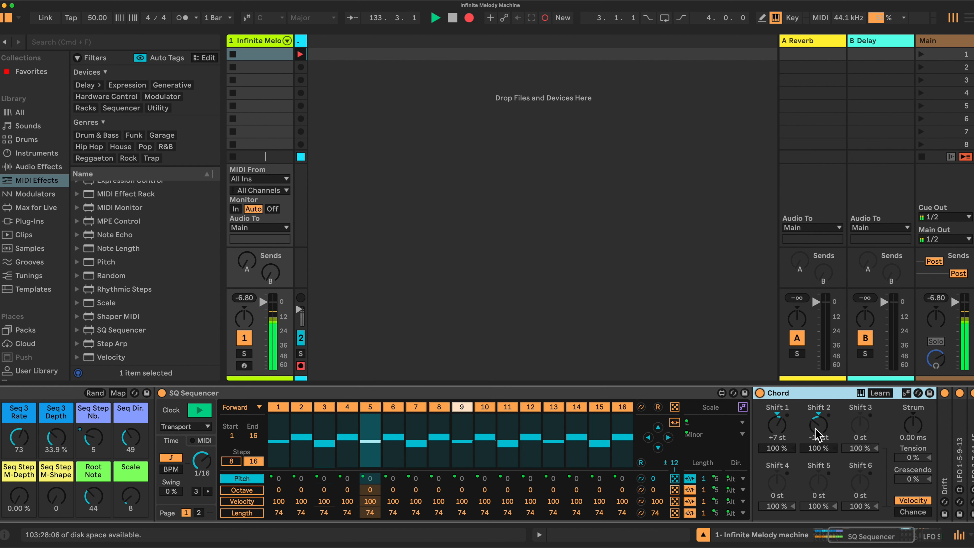
{"action": "left_click_drag", "start_coordinate": [818, 435], "coordinate": [819, 432]}
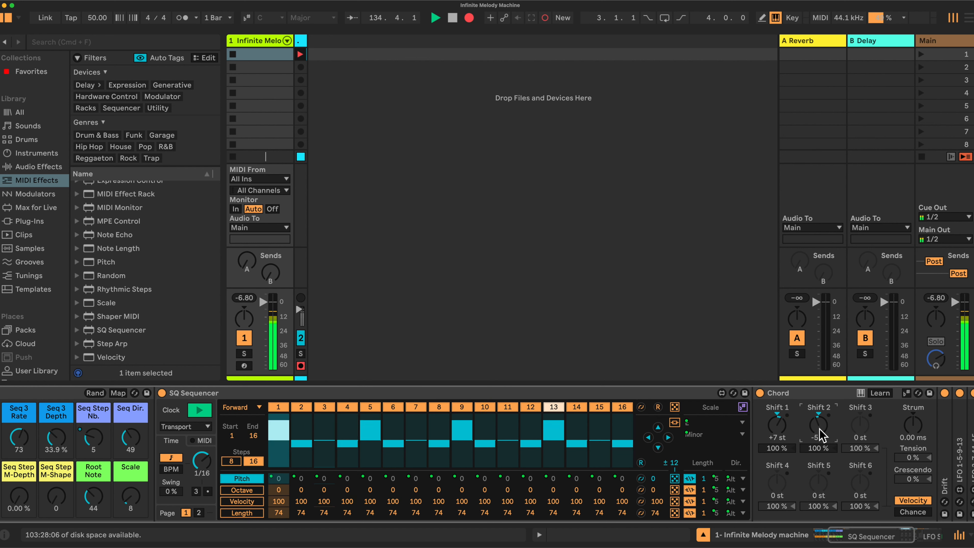
{"action": "left_click_drag", "start_coordinate": [819, 425], "coordinate": [819, 430]}
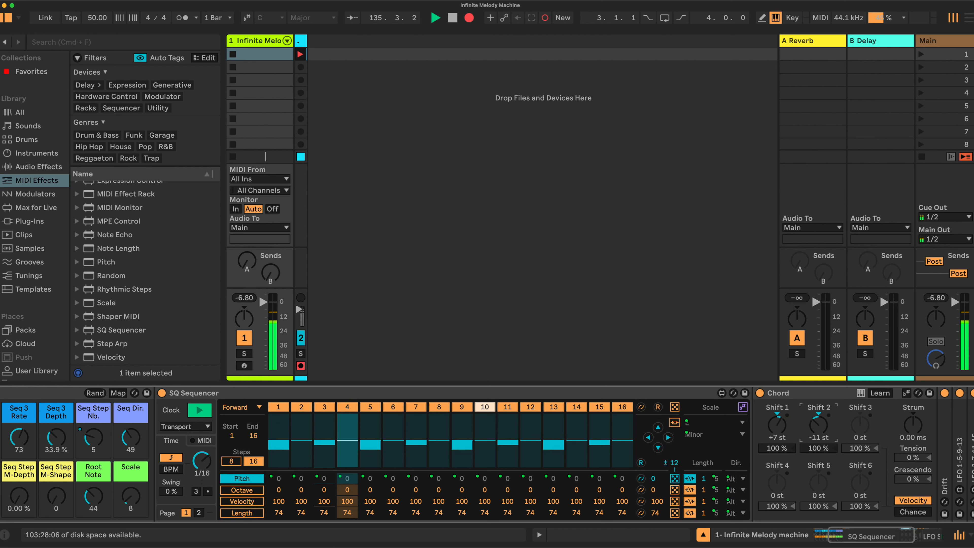
{"action": "double_click", "coordinate": [809, 393]}
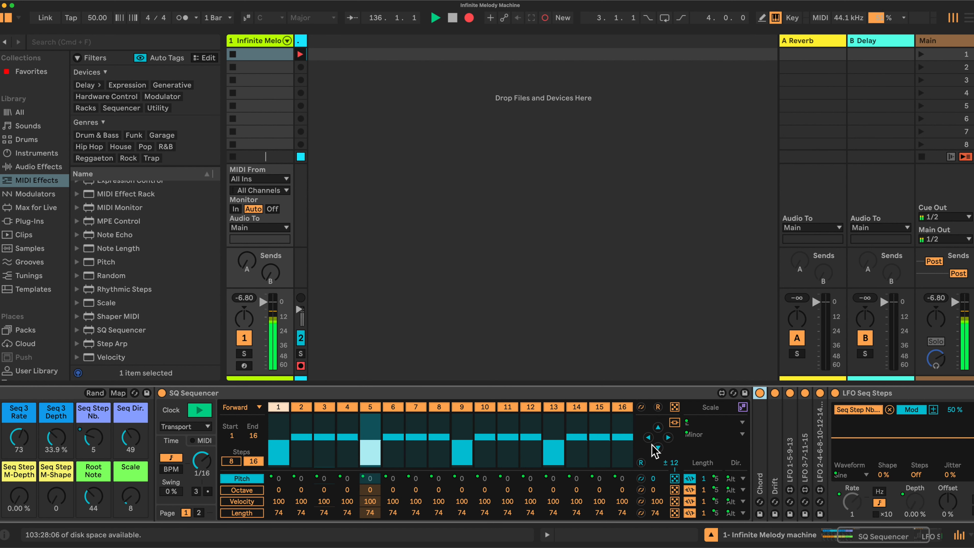
{"action": "scroll", "coordinate": [652, 450], "scroll_direction": "left", "scroll_amount": 5}
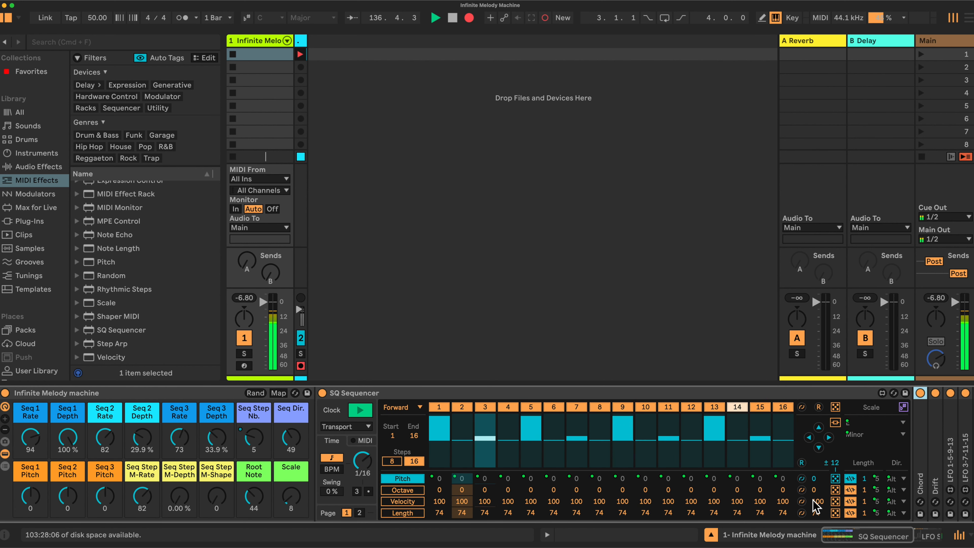
Randomize the SQ Sequencer's Velocity and Length lanes across all steps.
{"action": "left_click", "coordinate": [836, 501]}
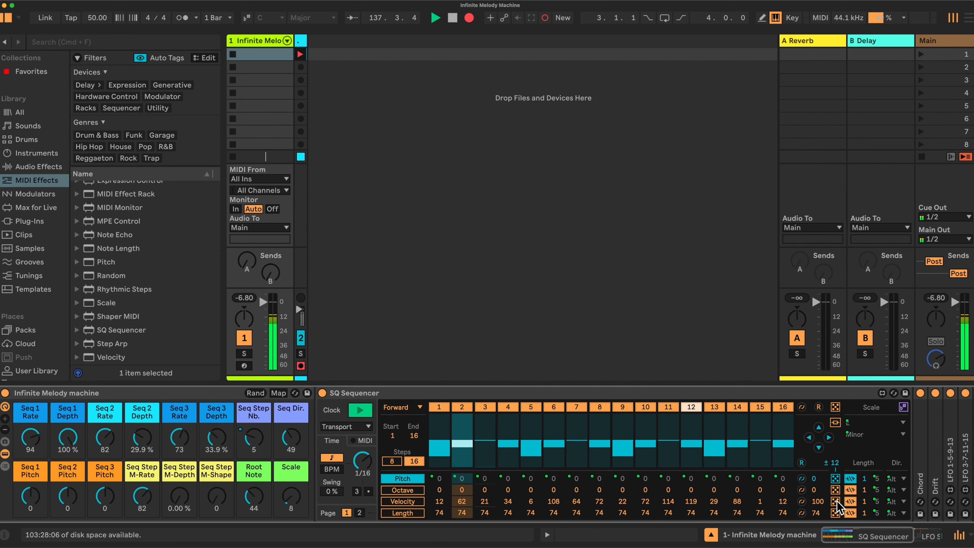
{"action": "left_click", "coordinate": [835, 513]}
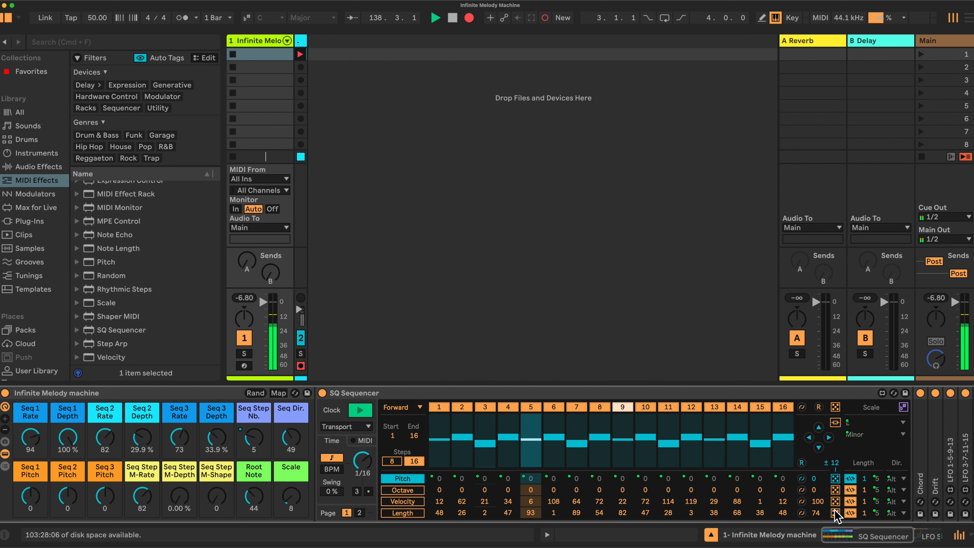
{"action": "left_click_drag", "start_coordinate": [690, 513], "coordinate": [691, 499]}
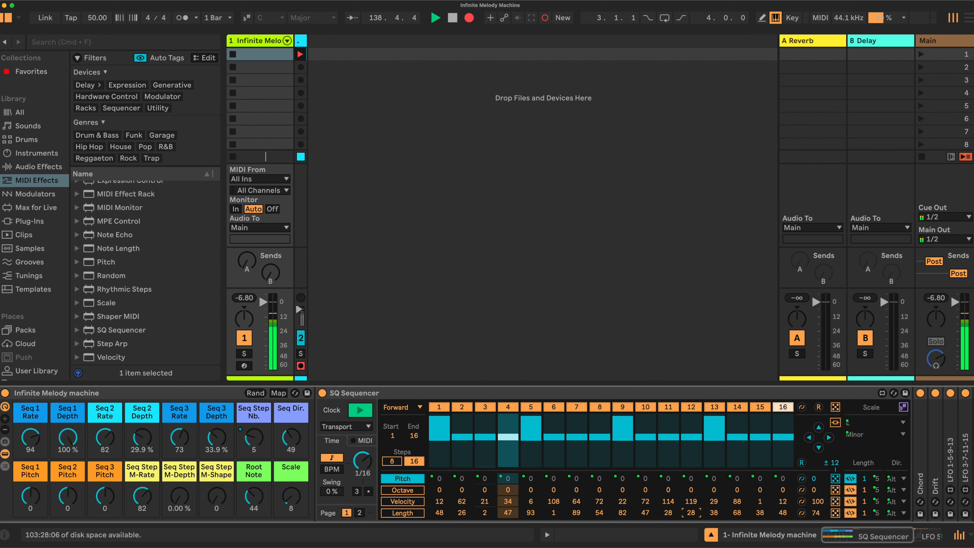
{"action": "left_click", "coordinate": [836, 513]}
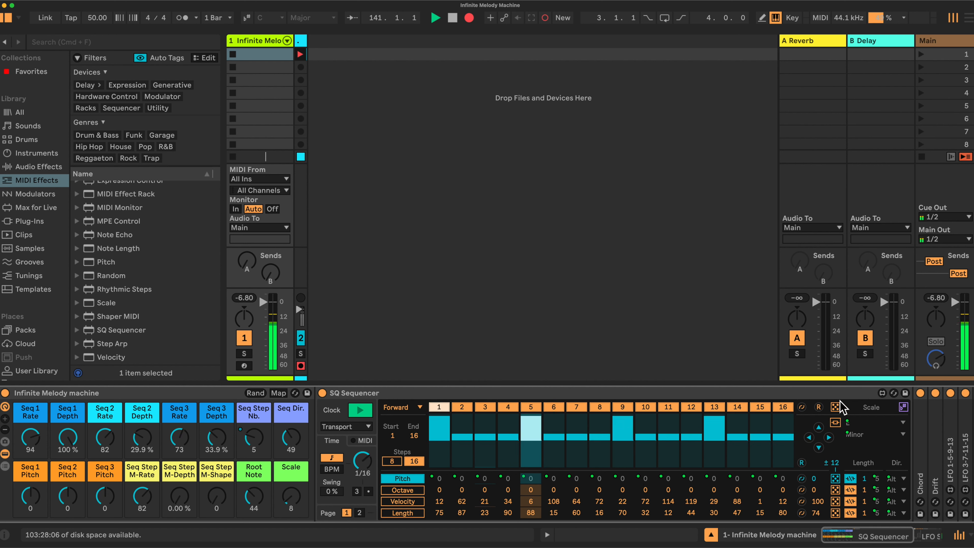
Bypass the Chord device and set the Seq Step Nb. macro to 16.
{"action": "left_click", "coordinate": [921, 393]}
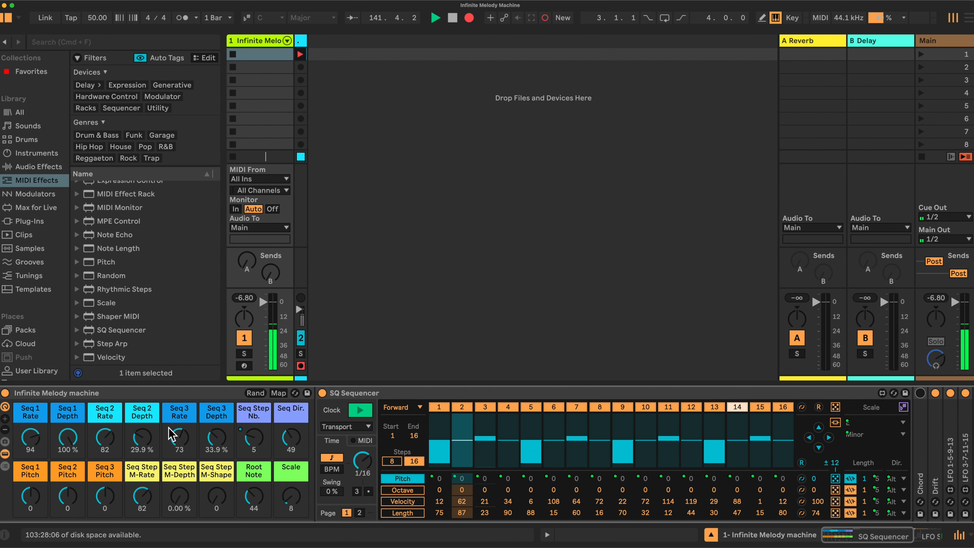
{"action": "left_click_drag", "start_coordinate": [252, 437], "coordinate": [251, 383]}
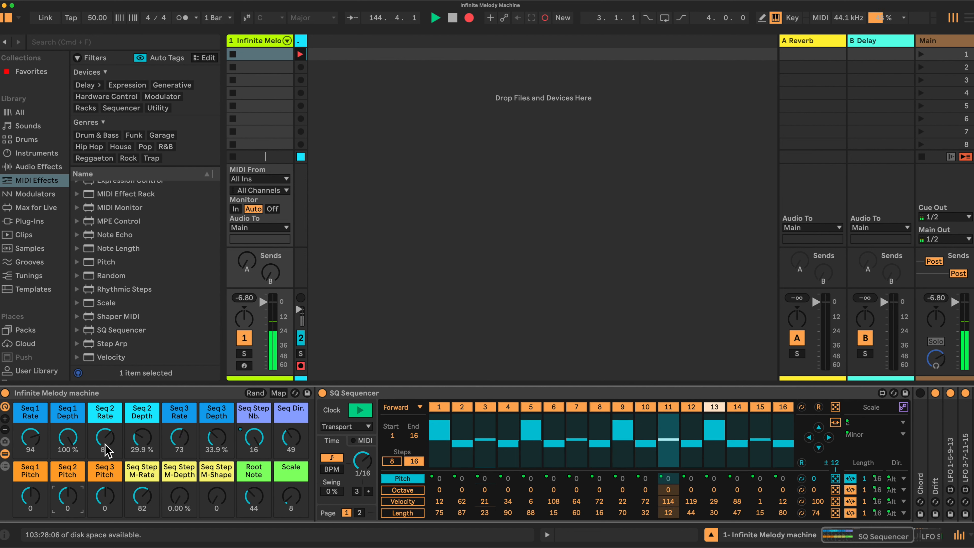
Set the Seq 1, Seq 2 and Seq 3 Depth macros to 0 %.
{"action": "left_click_drag", "start_coordinate": [72, 434], "coordinate": [73, 510]}
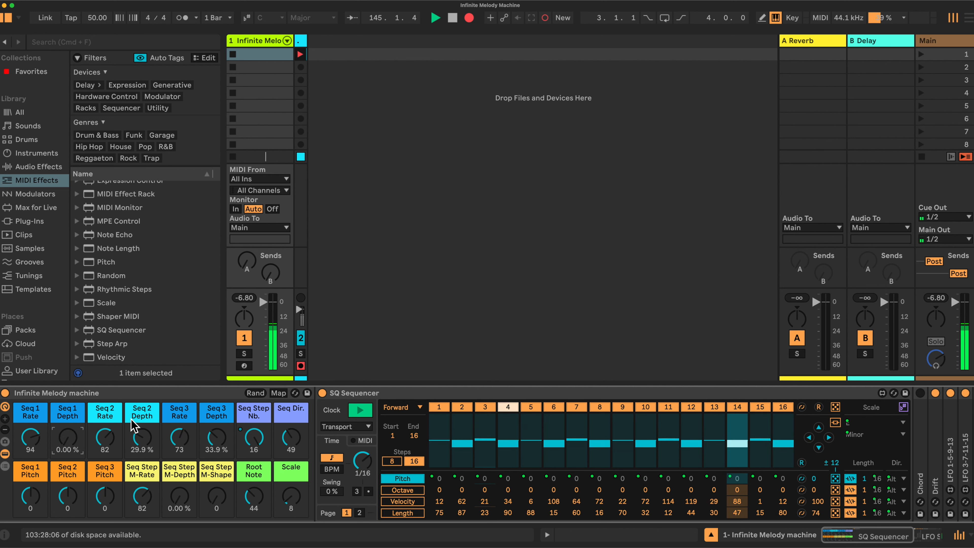
{"action": "left_click_drag", "start_coordinate": [144, 433], "coordinate": [144, 472]}
{"action": "left_click_drag", "start_coordinate": [217, 436], "coordinate": [217, 475]}
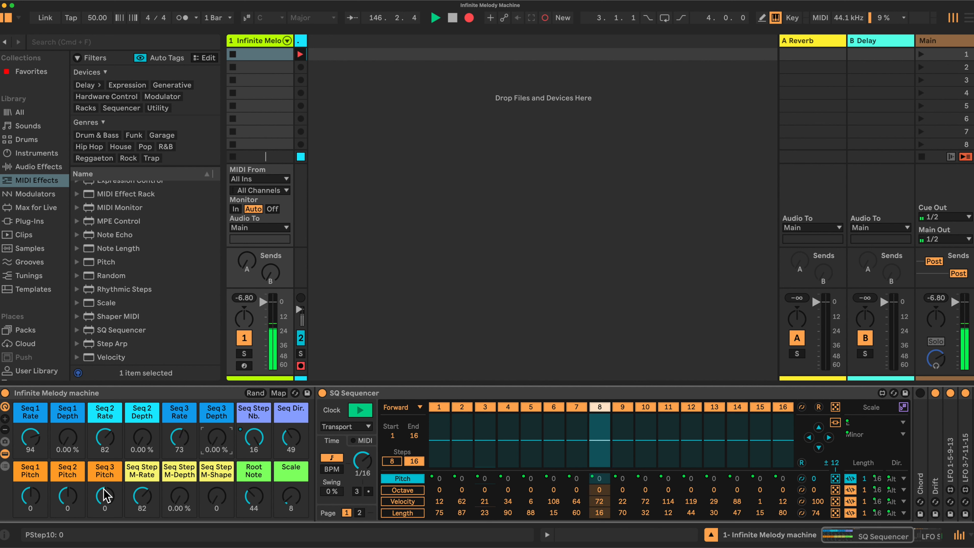
Set the Seq 3 Pitch macro to -9 and the Seq 2 Pitch macro to 5.
{"action": "left_click_drag", "start_coordinate": [108, 503], "coordinate": [107, 520]}
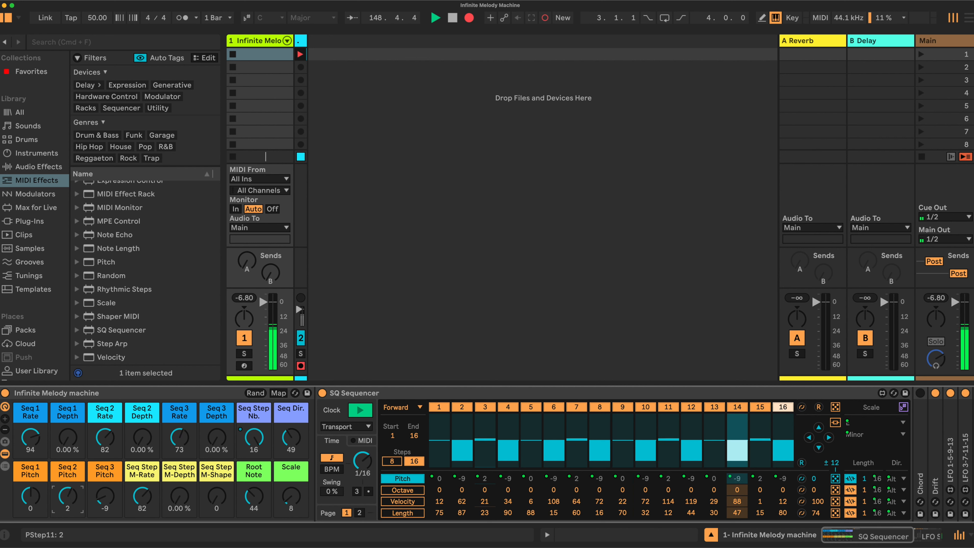
{"action": "left_click_drag", "start_coordinate": [70, 498], "coordinate": [70, 495]}
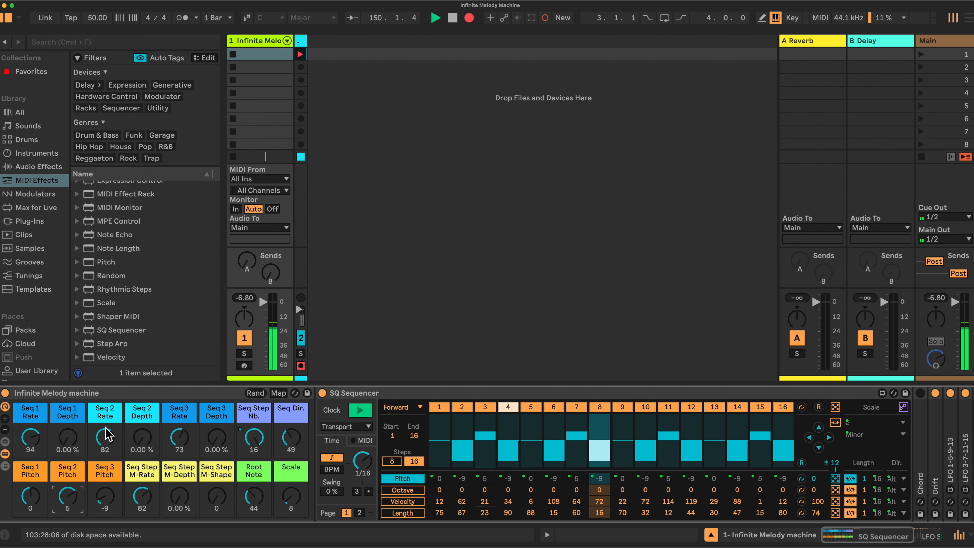
Set Seq 2 Depth to 31.5 %, Seq 3 Rate to 83, Seq 3 Depth to 41.7 % and Seq 1 Depth to 36.2 %.
{"action": "left_click_drag", "start_coordinate": [142, 437], "coordinate": [142, 418]}
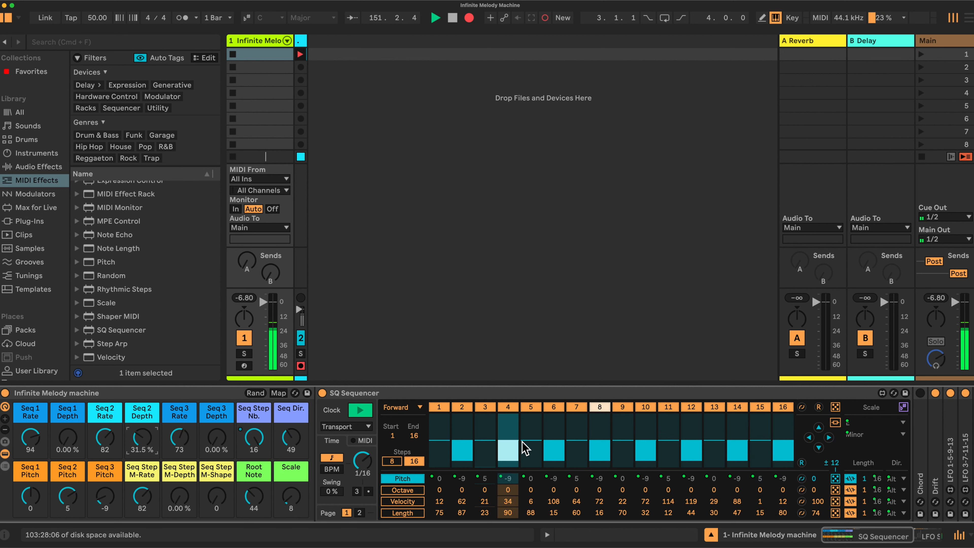
{"action": "left_click_drag", "start_coordinate": [179, 441], "coordinate": [179, 433]}
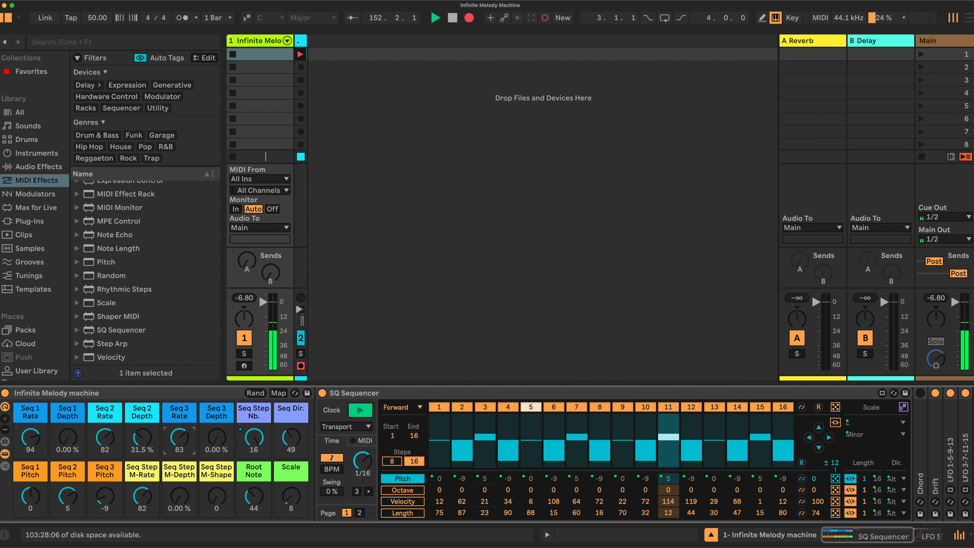
{"action": "mouse_move", "coordinate": [216, 437]}
{"action": "left_mouse_down"}
{"action": "mouse_move", "coordinate": [216, 422]}
{"action": "mouse_move", "coordinate": [222, 442]}
{"action": "left_mouse_up"}
{"action": "left_click_drag", "start_coordinate": [68, 441], "coordinate": [67, 417]}
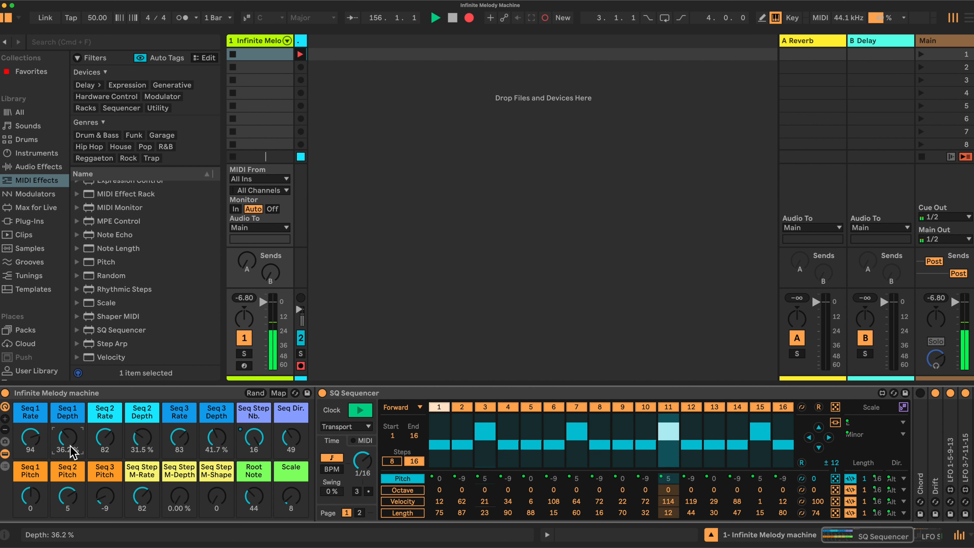
Re-enable the Chord device and collapse the LFO Seq Steps device.
{"action": "left_click", "coordinate": [919, 393]}
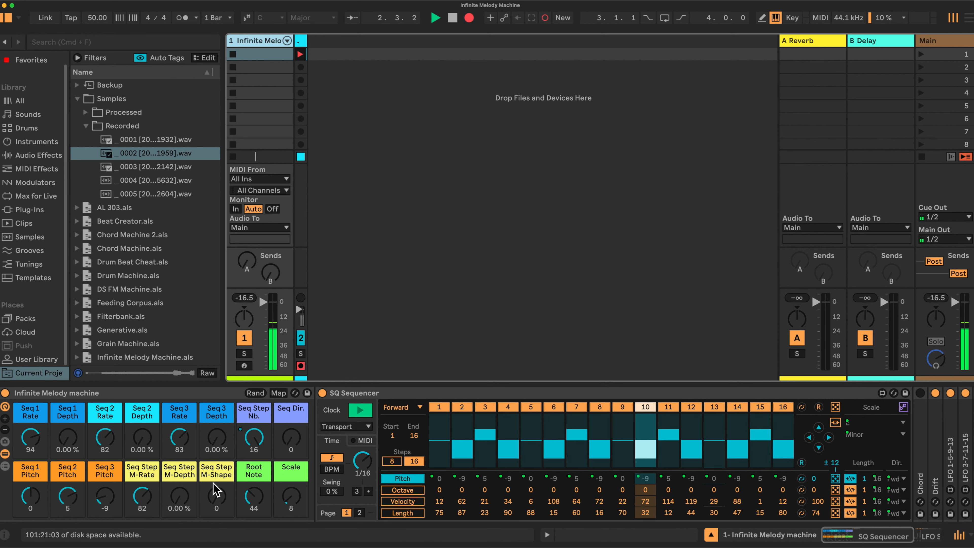
{"action": "scroll", "coordinate": [690, 441], "scroll_direction": "right", "scroll_amount": 8}
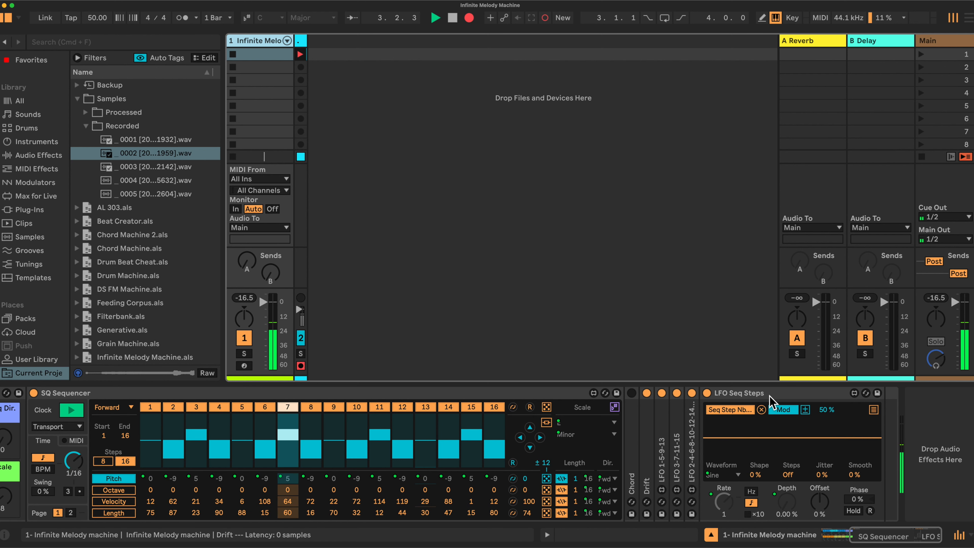
{"action": "double_click", "coordinate": [746, 395]}
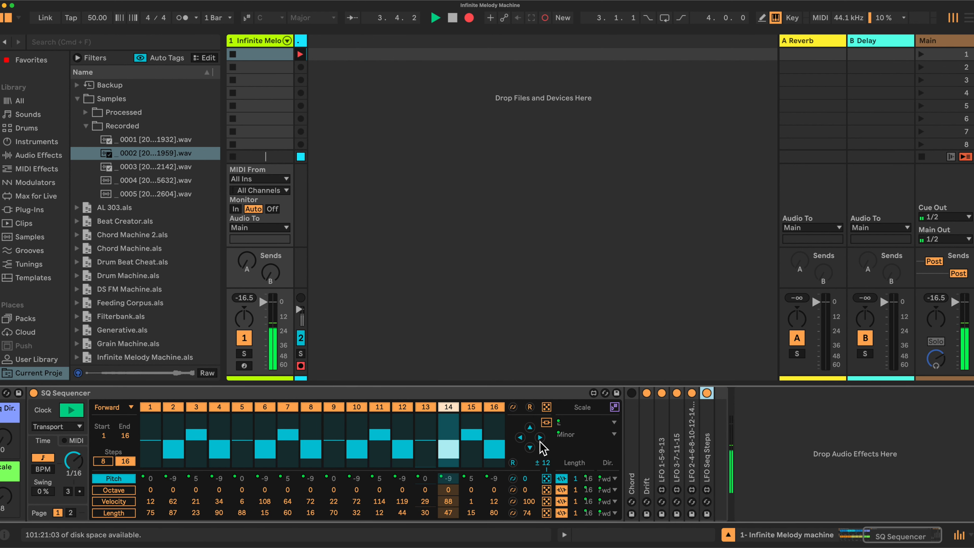
{"action": "scroll", "coordinate": [539, 446], "scroll_direction": "left", "scroll_amount": 8}
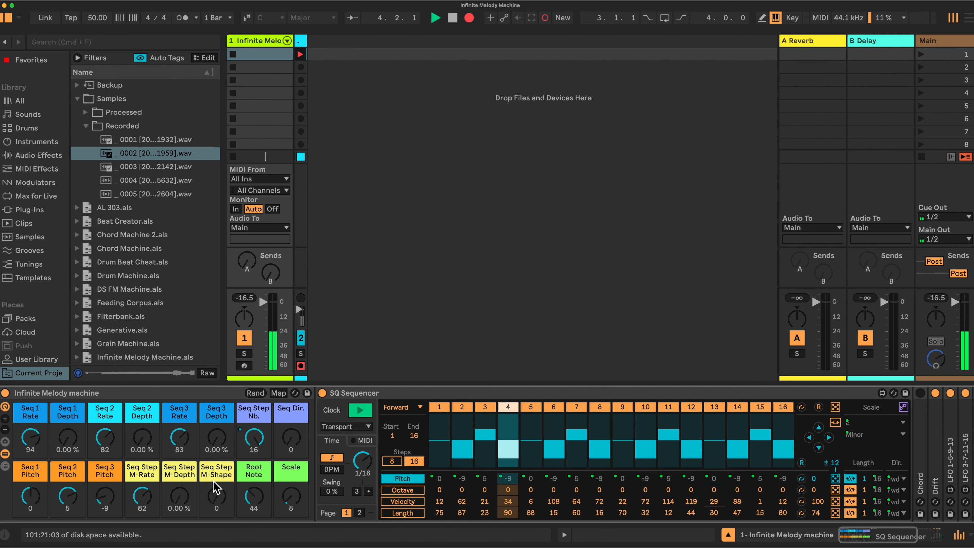
{"action": "scroll", "coordinate": [179, 497], "scroll_direction": "right", "scroll_amount": 1}
{"action": "scroll", "coordinate": [179, 498], "scroll_direction": "left", "scroll_amount": 1}
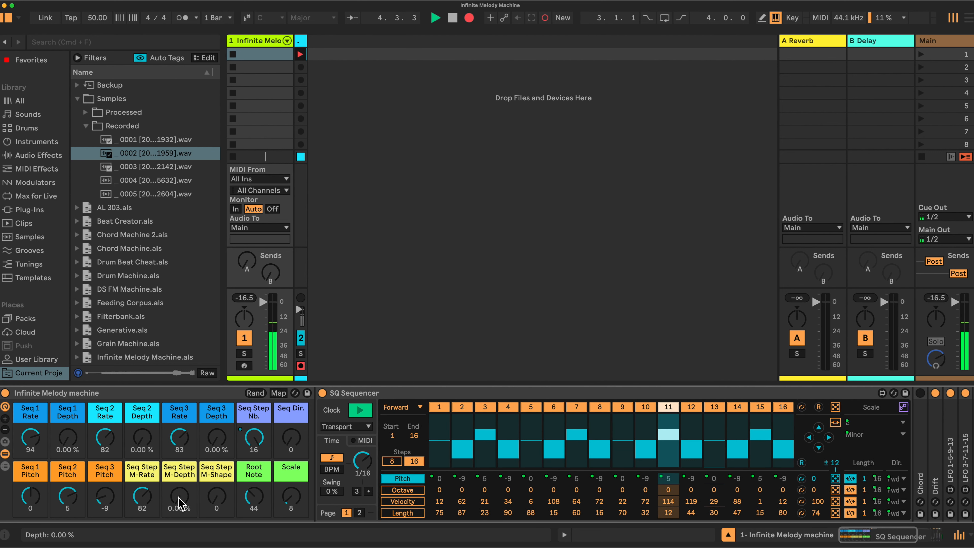
Set Seq Step M-Depth to 51.2 %, Seq Step Nb. to 8 and Seq Step M-Shape to 102.
{"action": "left_click_drag", "start_coordinate": [180, 496], "coordinate": [179, 453]}
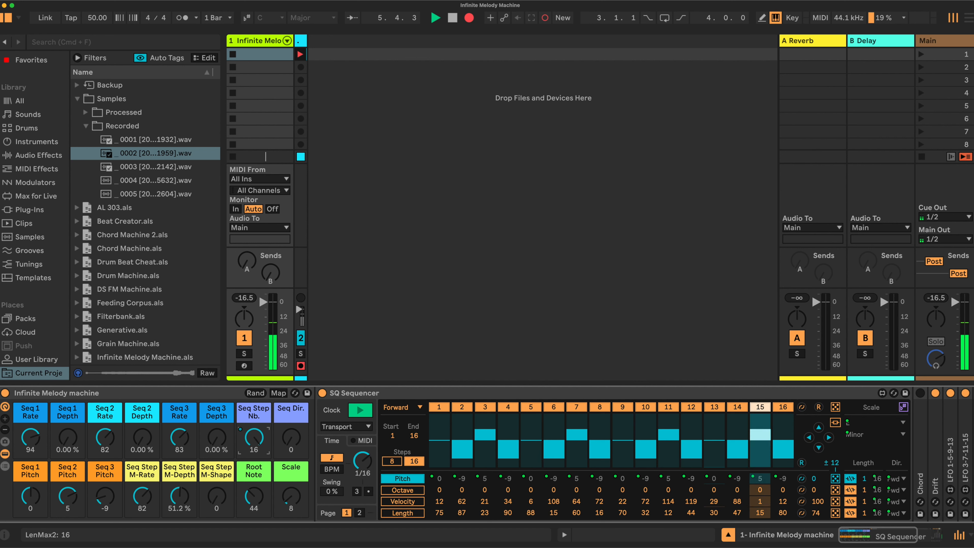
{"action": "left_click_drag", "start_coordinate": [259, 443], "coordinate": [259, 456]}
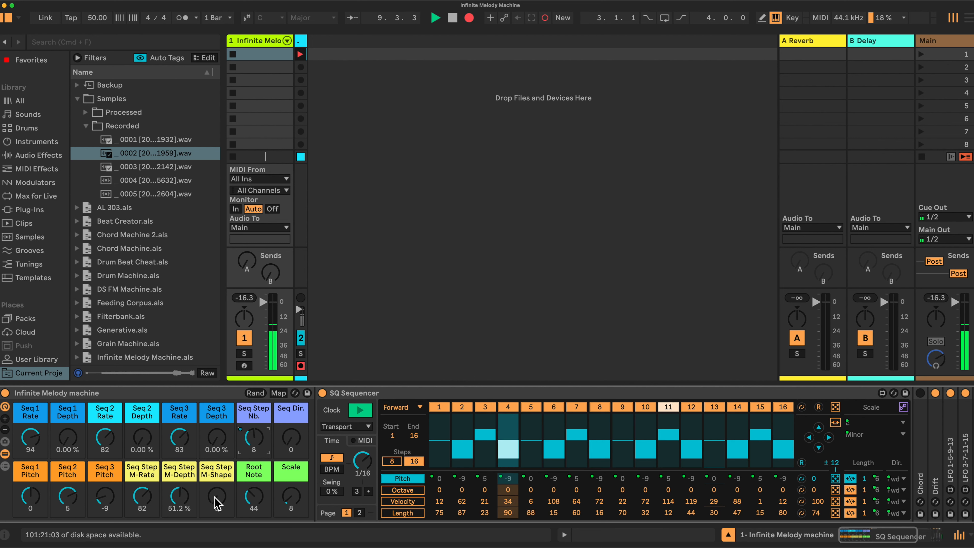
{"action": "left_click_drag", "start_coordinate": [216, 500], "coordinate": [217, 463]}
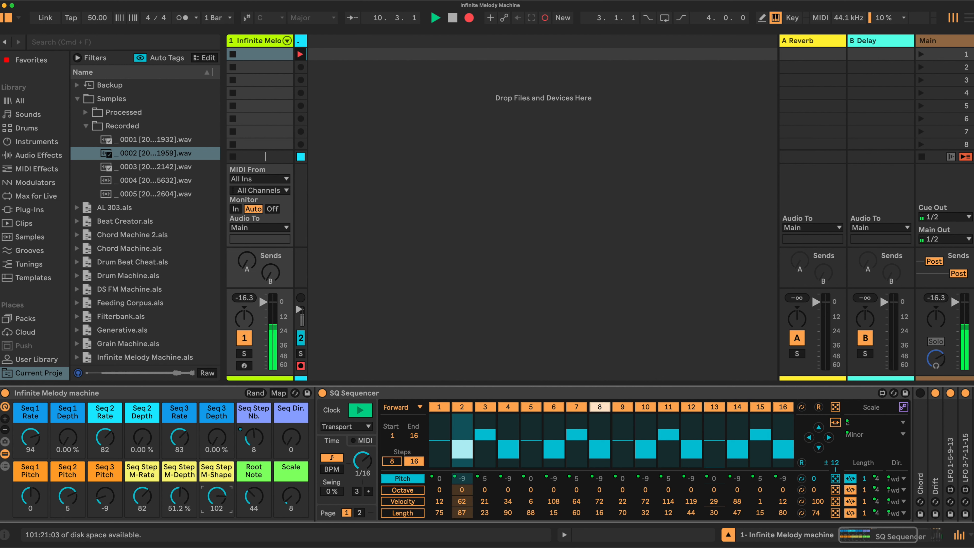
{"action": "left_click_drag", "start_coordinate": [217, 500], "coordinate": [217, 500]}
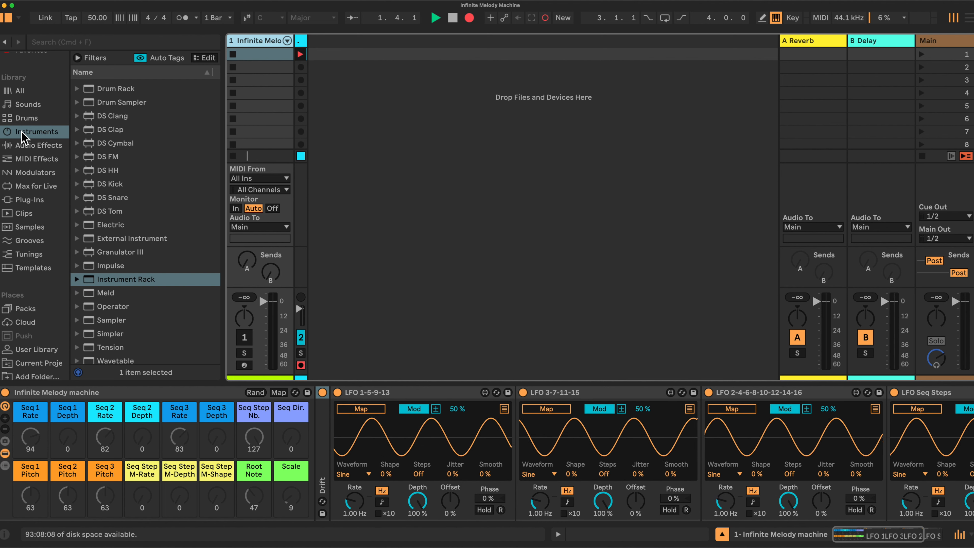
{"action": "left_click", "coordinate": [147, 284]}
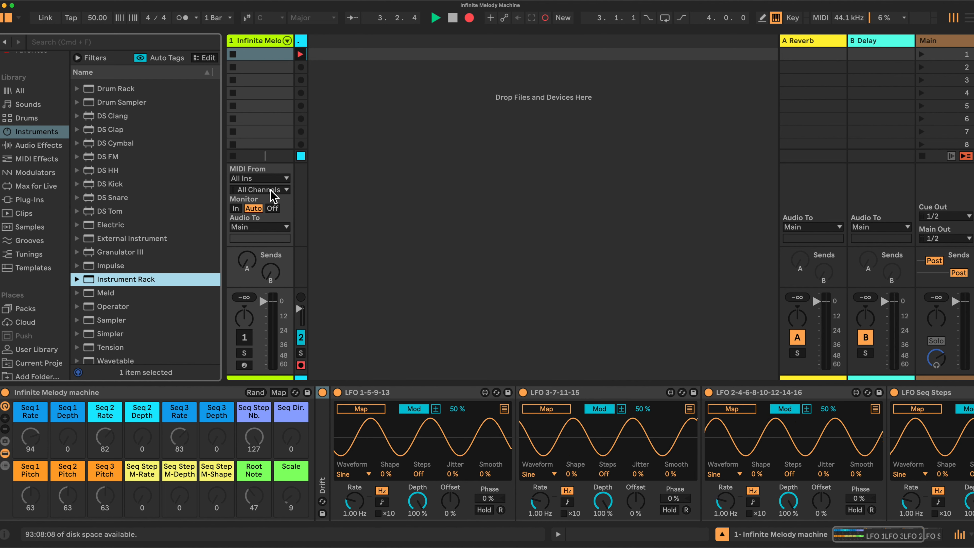
{"action": "scroll", "coordinate": [558, 432], "scroll_direction": "right", "scroll_amount": 5}
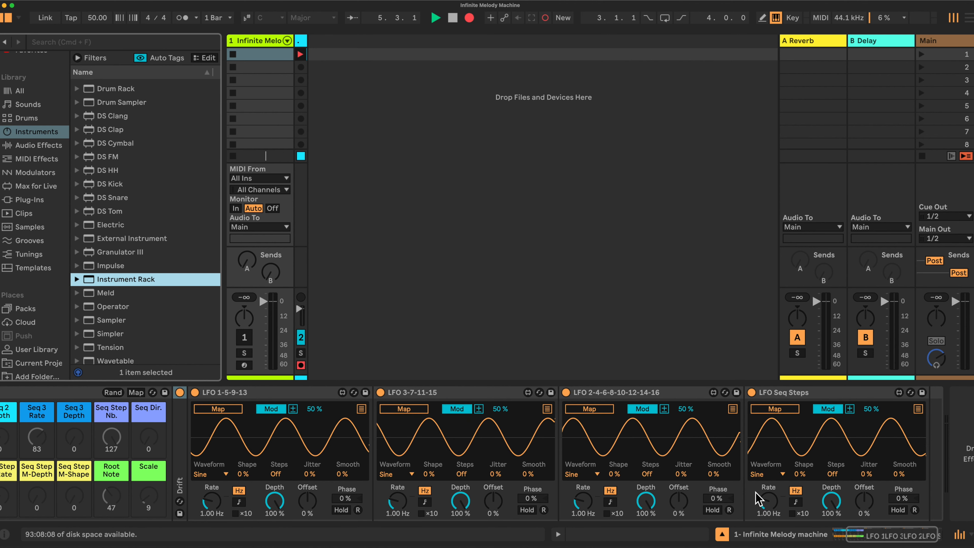
{"action": "scroll", "coordinate": [756, 494], "scroll_direction": "left", "scroll_amount": 5}
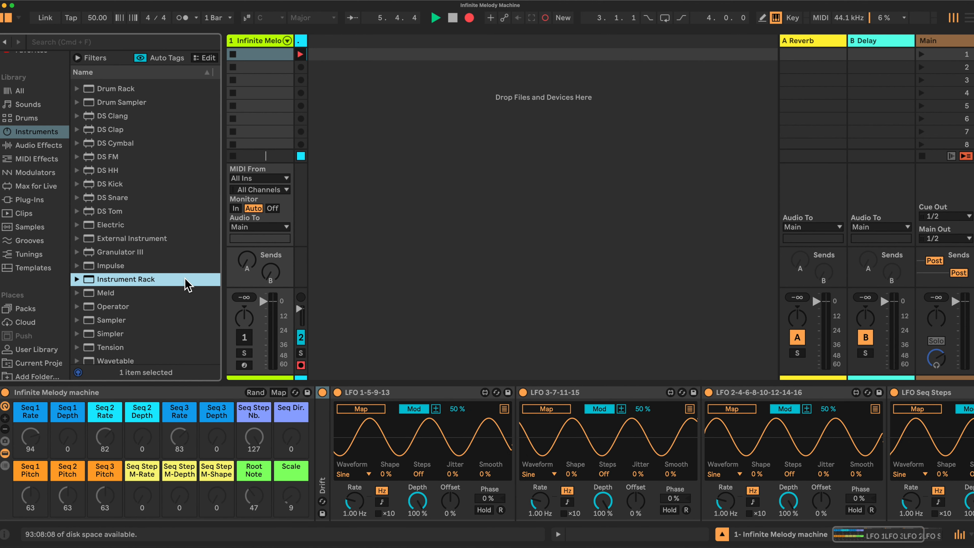
Add the Chord MIDI effect into the rack's chain ahead of the Drift synth.
{"action": "left_click", "coordinate": [32, 146]}
{"action": "scroll", "coordinate": [183, 293], "scroll_direction": "down", "scroll_amount": 3}
{"action": "scroll", "coordinate": [184, 293], "scroll_direction": "down", "scroll_amount": 2}
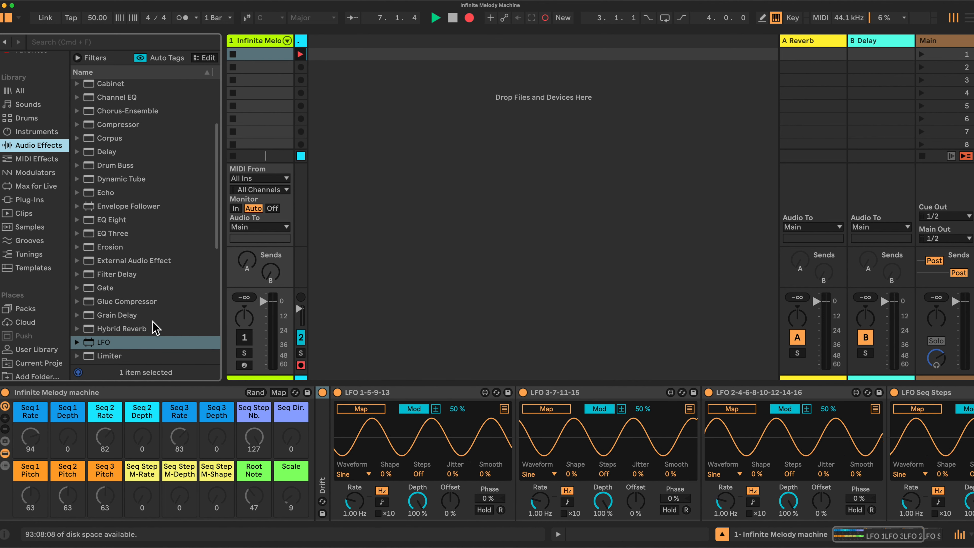
{"action": "left_click", "coordinate": [35, 159]}
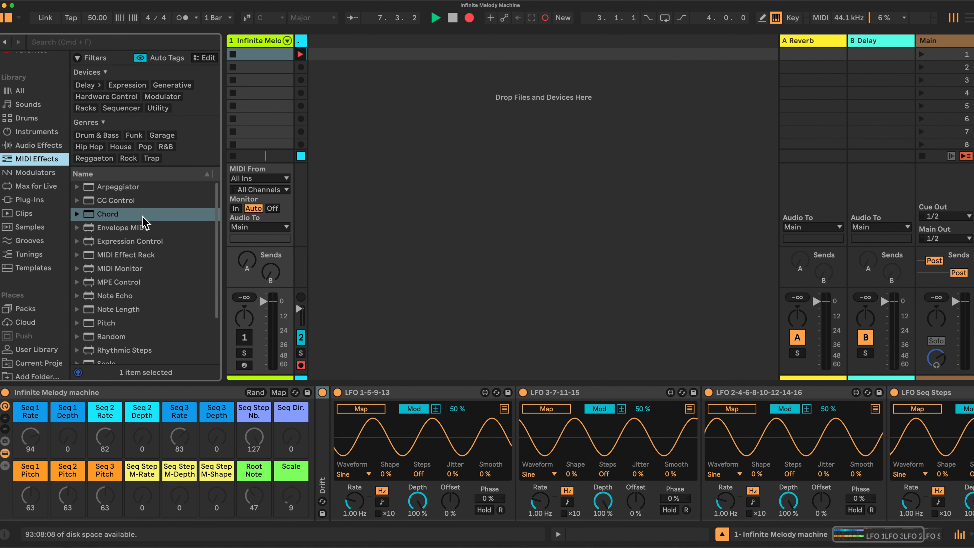
{"action": "left_click_drag", "start_coordinate": [117, 221], "coordinate": [315, 425]}
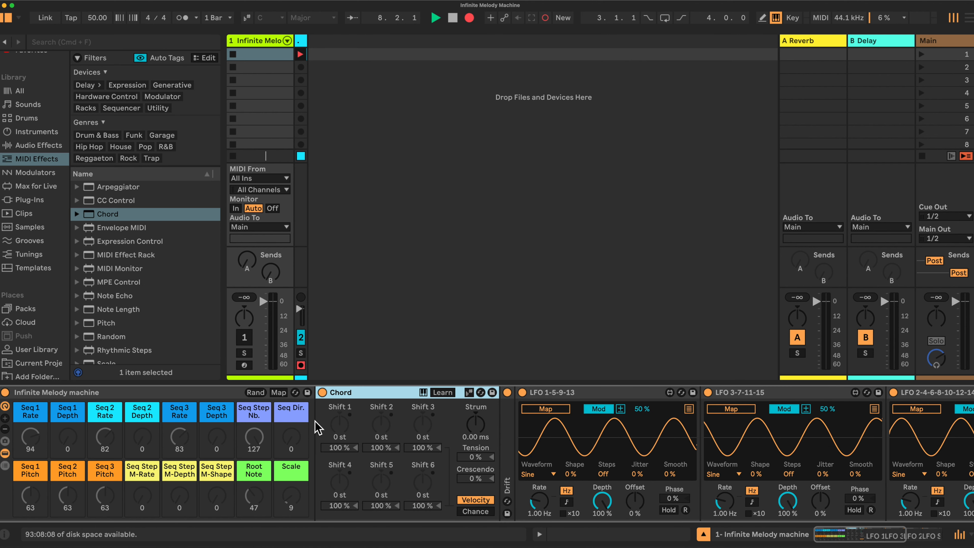
{"action": "double_click", "coordinate": [506, 455]}
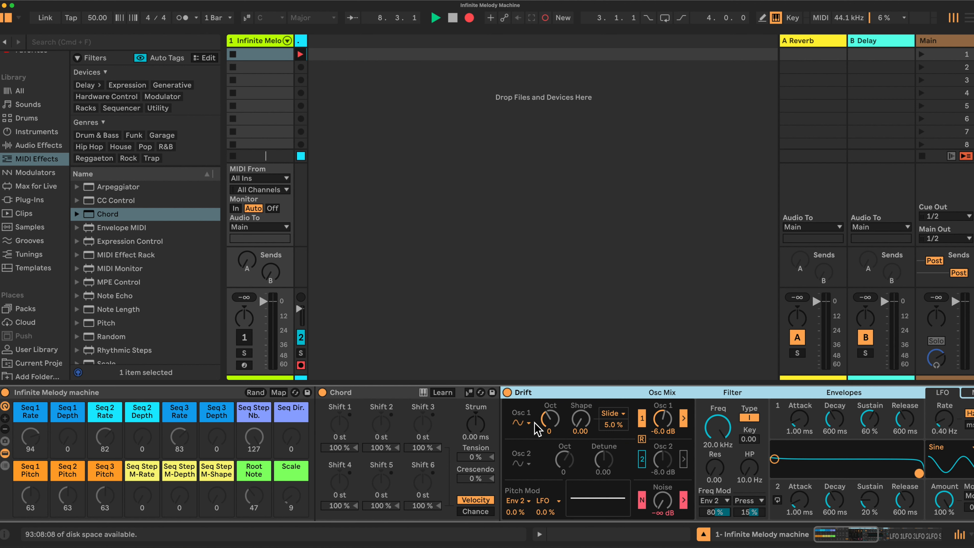
{"action": "double_click", "coordinate": [595, 392]}
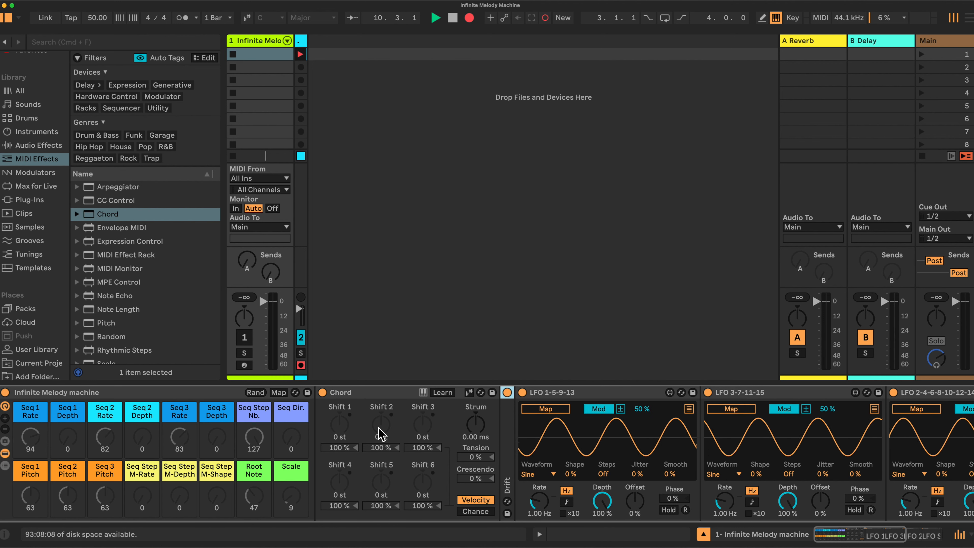
Insert an SQ Sequencer device into the rack before the Chord device.
{"action": "scroll", "coordinate": [122, 282], "scroll_direction": "down", "scroll_amount": 5}
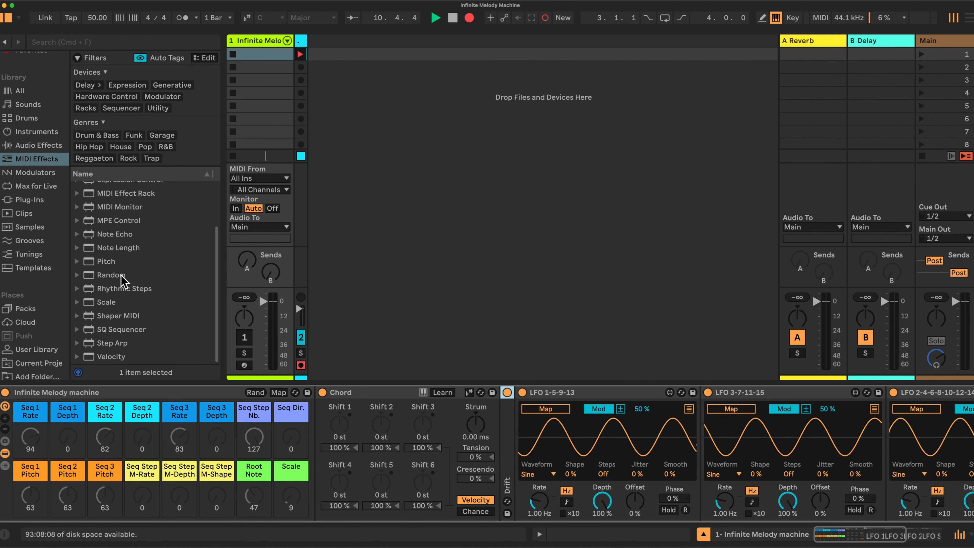
{"action": "mouse_move", "coordinate": [117, 329]}
{"action": "left_mouse_down"}
{"action": "mouse_move", "coordinate": [282, 387]}
{"action": "mouse_move", "coordinate": [317, 430]}
{"action": "left_mouse_up"}
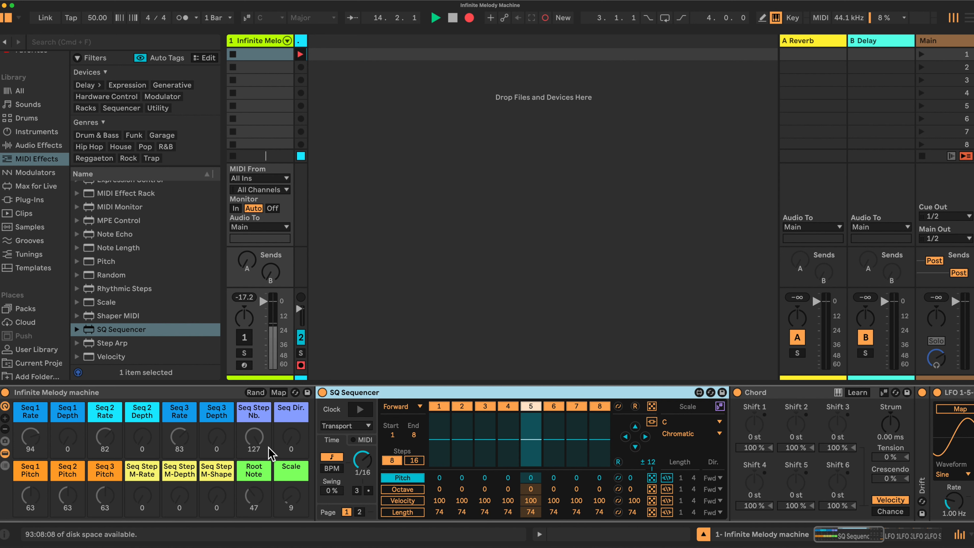
Switch the lane-mode toggle on the Pitch, Octave, Velocity and Length lanes and set the sequencer to 16 steps.
{"action": "left_click", "coordinate": [274, 392]}
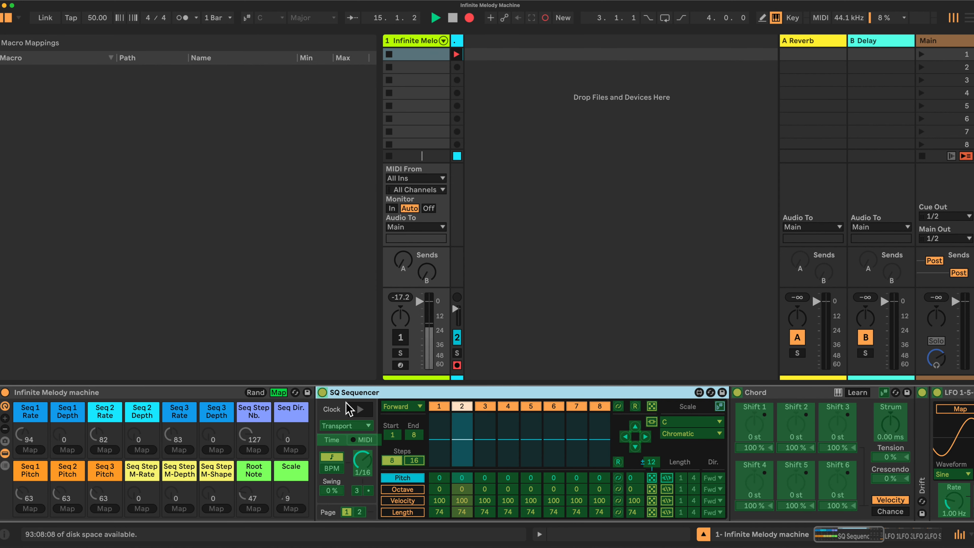
{"action": "left_click", "coordinate": [278, 392]}
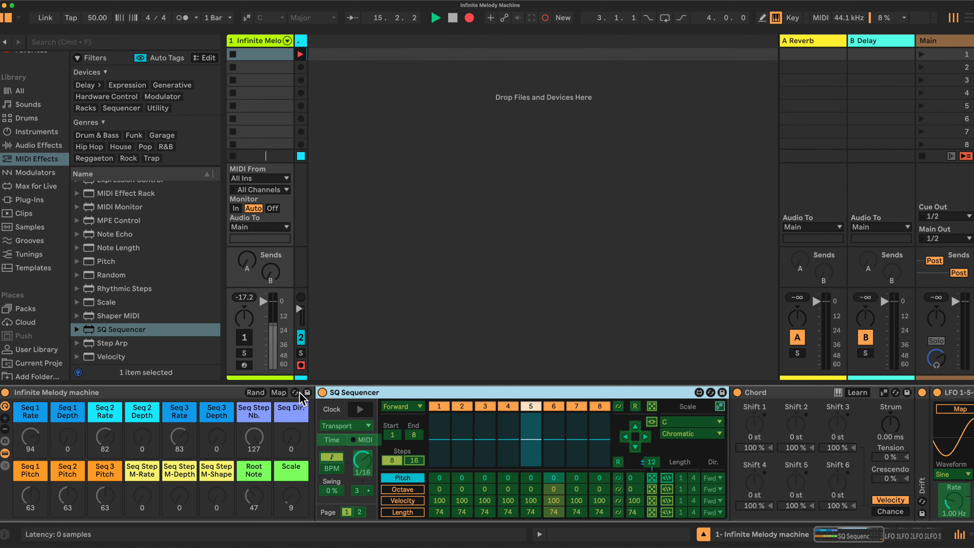
{"action": "left_click", "coordinate": [667, 478]}
{"action": "left_click", "coordinate": [667, 489]}
{"action": "left_click", "coordinate": [667, 500]}
{"action": "left_click", "coordinate": [668, 512]}
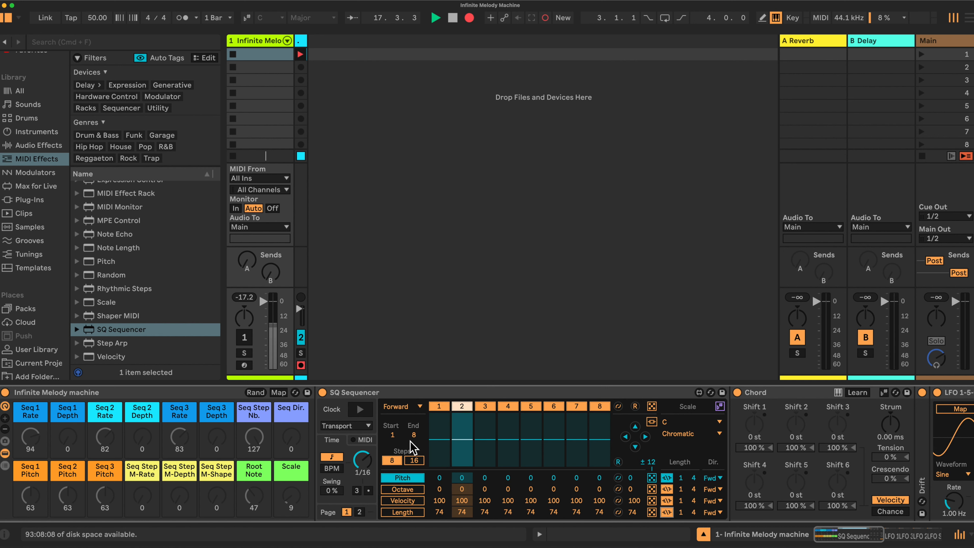
{"action": "left_click", "coordinate": [418, 460]}
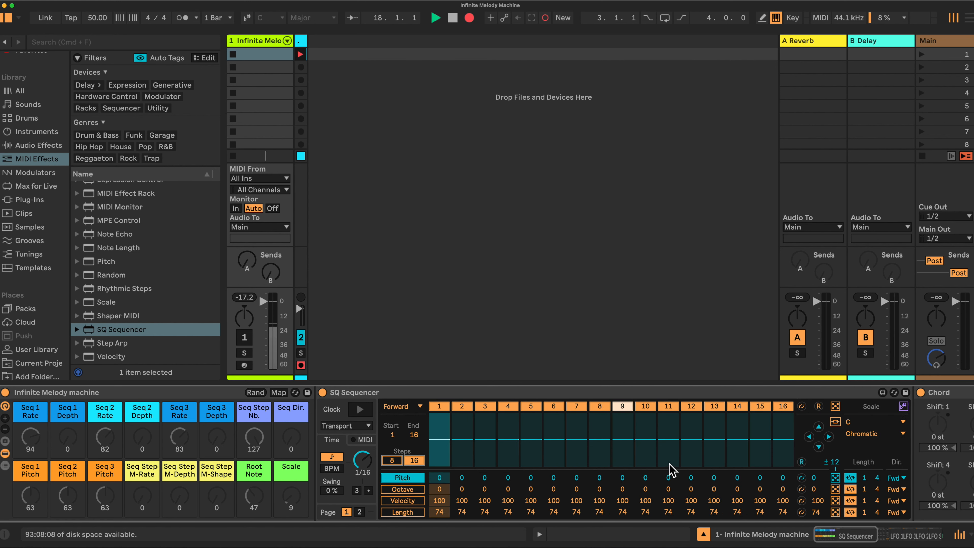
Map the Seq Step Nb macro to the length maximum of all four sequencer lanes.
{"action": "left_click", "coordinate": [277, 392]}
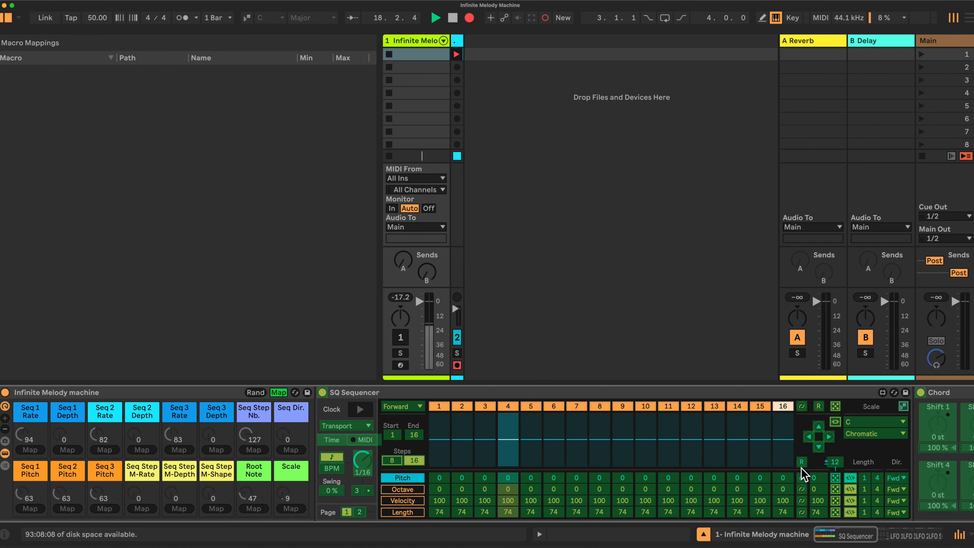
{"action": "left_click", "coordinate": [878, 478]}
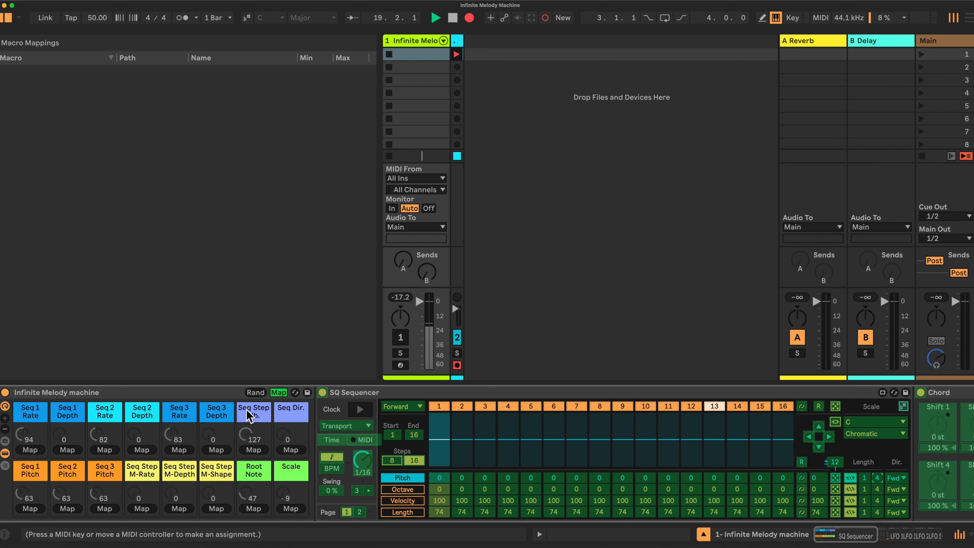
{"action": "left_click", "coordinate": [254, 450]}
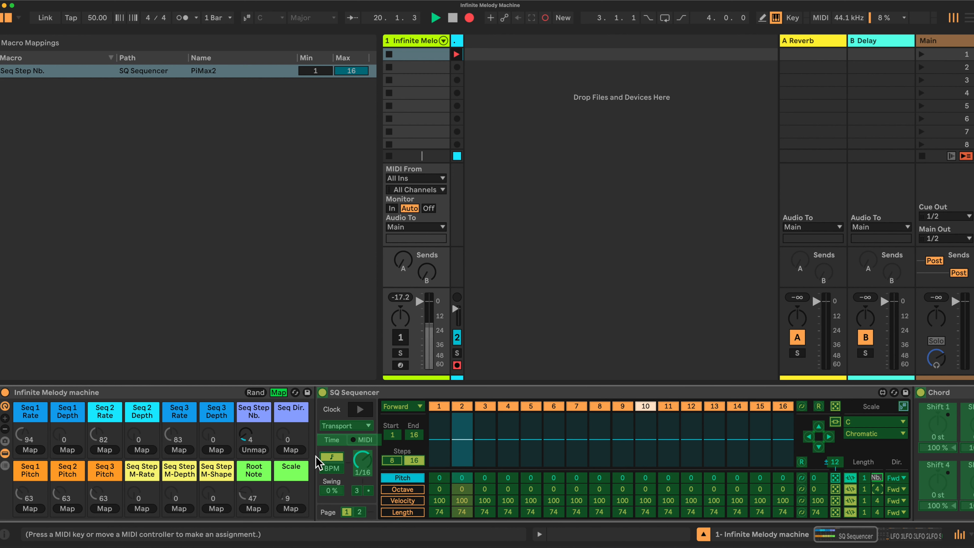
{"action": "left_click", "coordinate": [258, 450]}
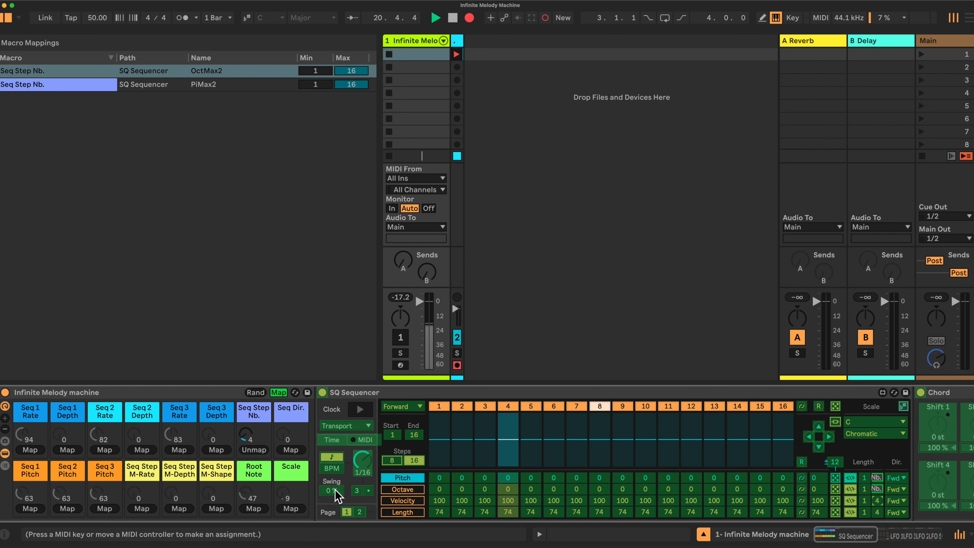
{"action": "left_click", "coordinate": [253, 450]}
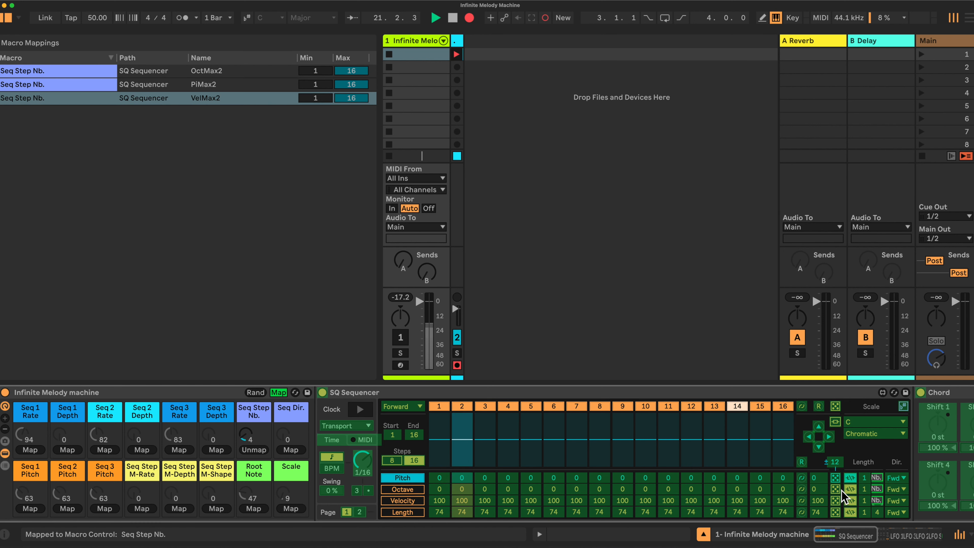
{"action": "left_click", "coordinate": [254, 450]}
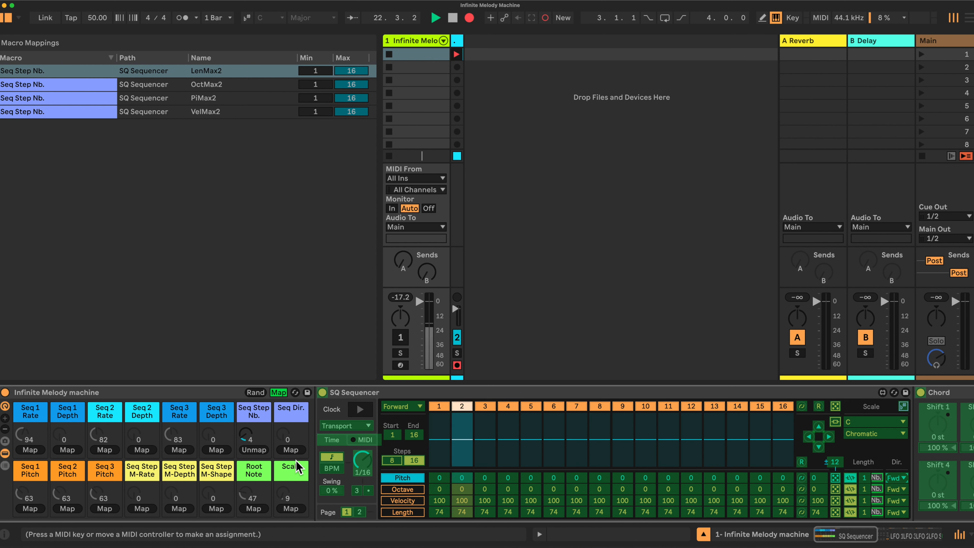
Map the Seq Dir. macro to the direction of all four sequencer lanes and leave macro mapping mode.
{"action": "left_click", "coordinate": [291, 449]}
{"action": "left_click", "coordinate": [890, 488]}
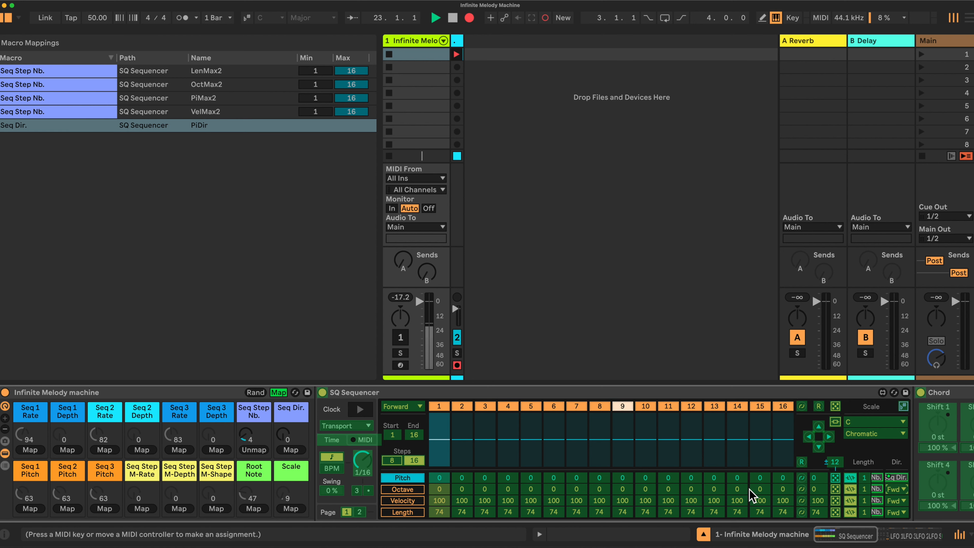
{"action": "left_click", "coordinate": [291, 448]}
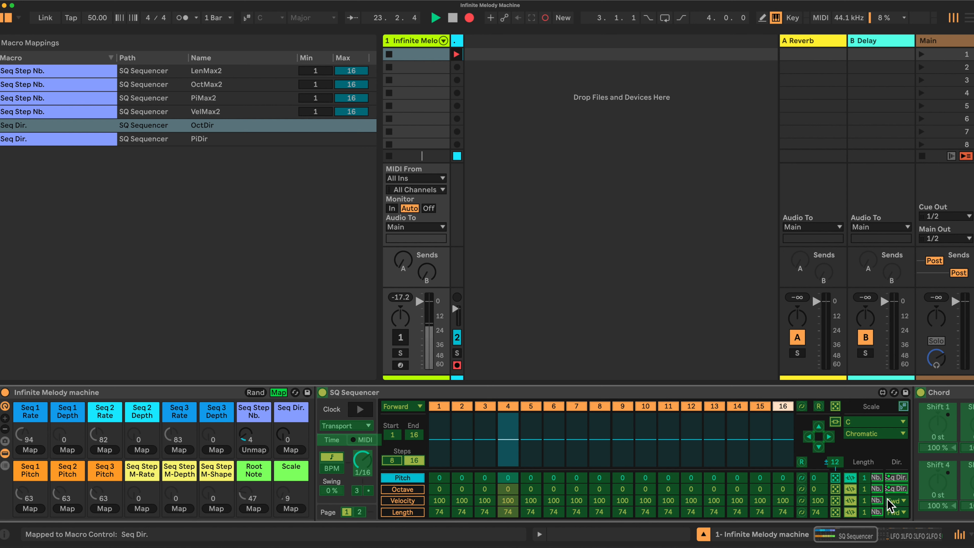
{"action": "left_click", "coordinate": [291, 450]}
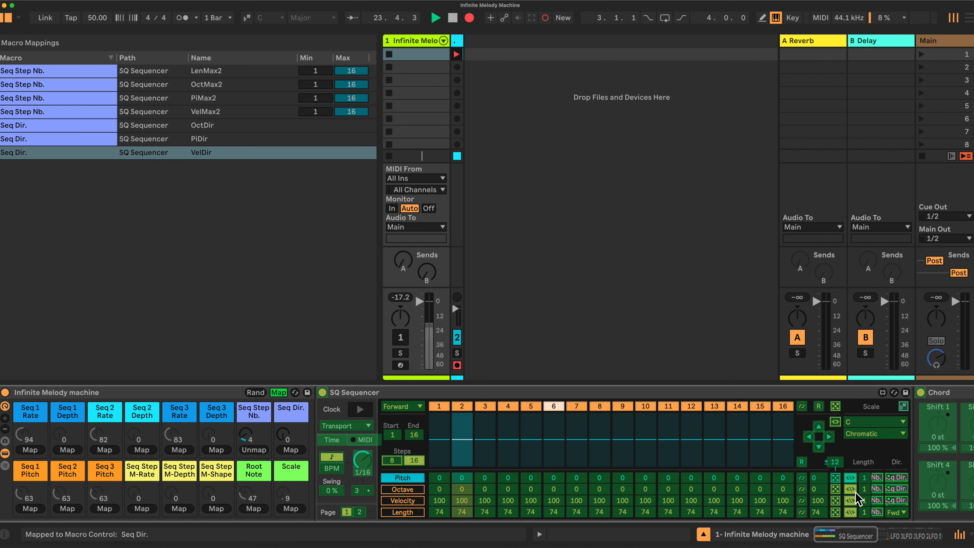
{"action": "left_click", "coordinate": [889, 512]}
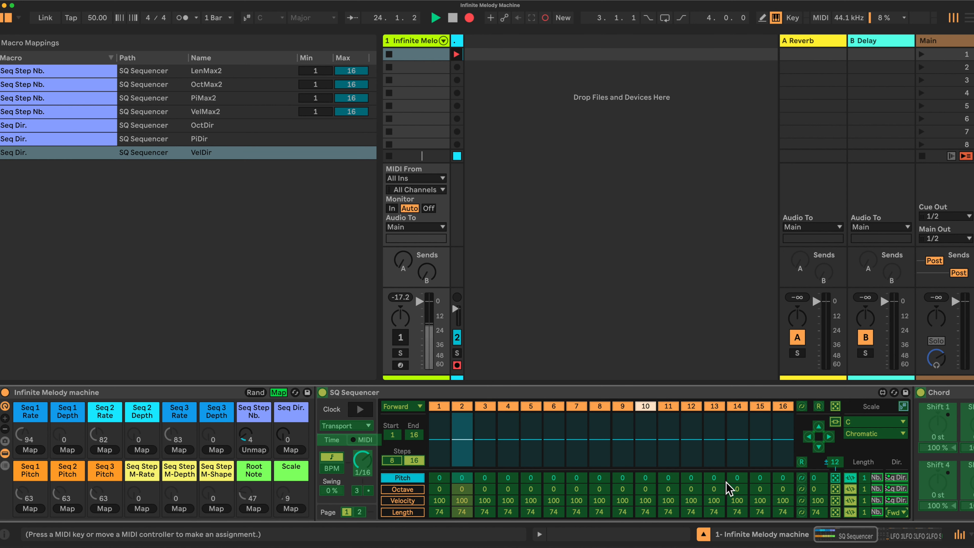
{"action": "left_click", "coordinate": [289, 449]}
{"action": "left_click", "coordinate": [283, 394]}
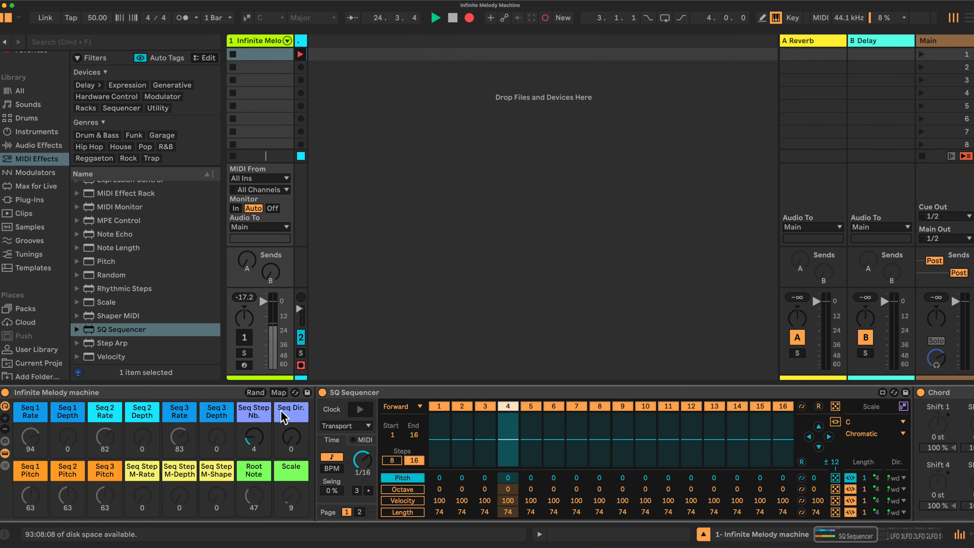
Set the Seq Step Nb macro to 16 and the Seq Dir. macro to 0.
{"action": "left_click_drag", "start_coordinate": [251, 441], "coordinate": [251, 446]}
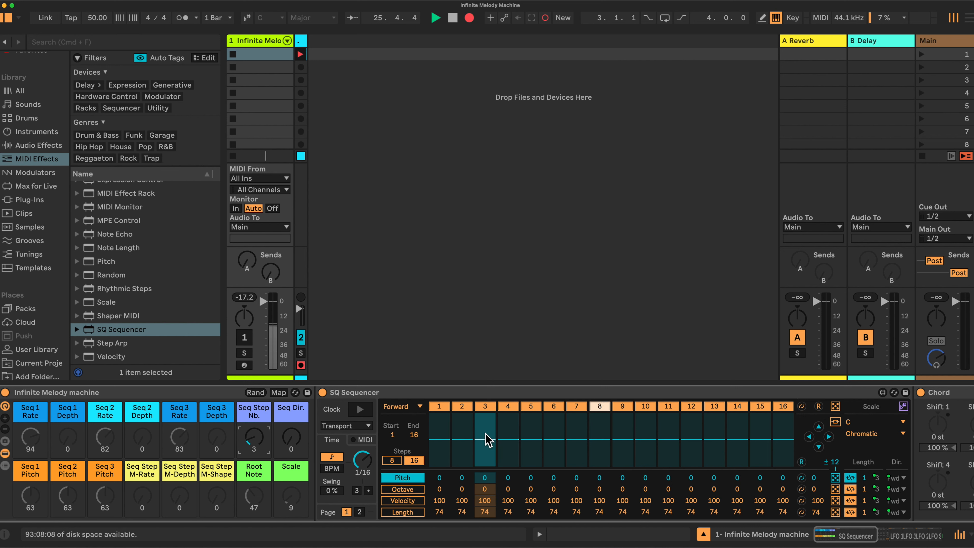
{"action": "left_click_drag", "start_coordinate": [251, 441], "coordinate": [252, 399]}
{"action": "left_click_drag", "start_coordinate": [287, 440], "coordinate": [291, 468]}
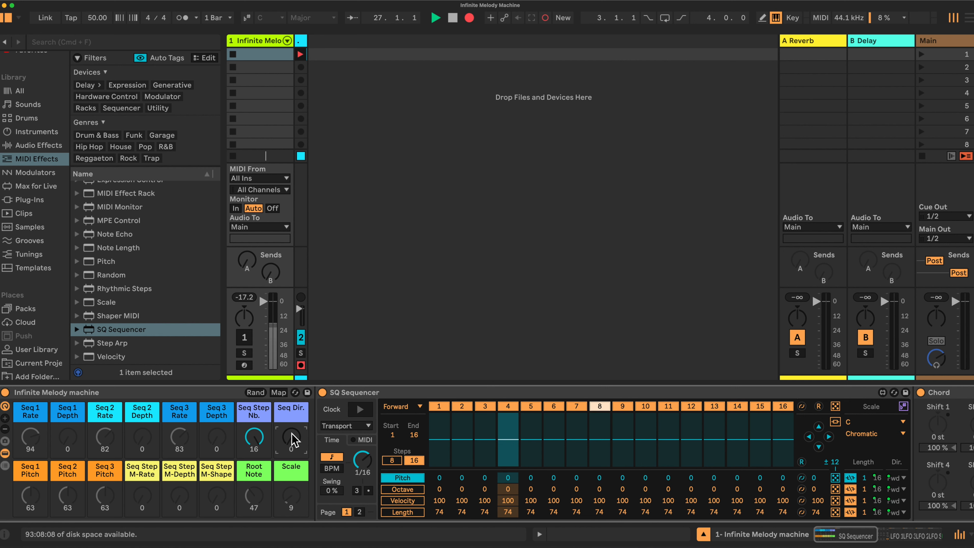
Map the Scale and Root Note macros to the sequencer's scale-follow and root-follow controls.
{"action": "left_click", "coordinate": [278, 392]}
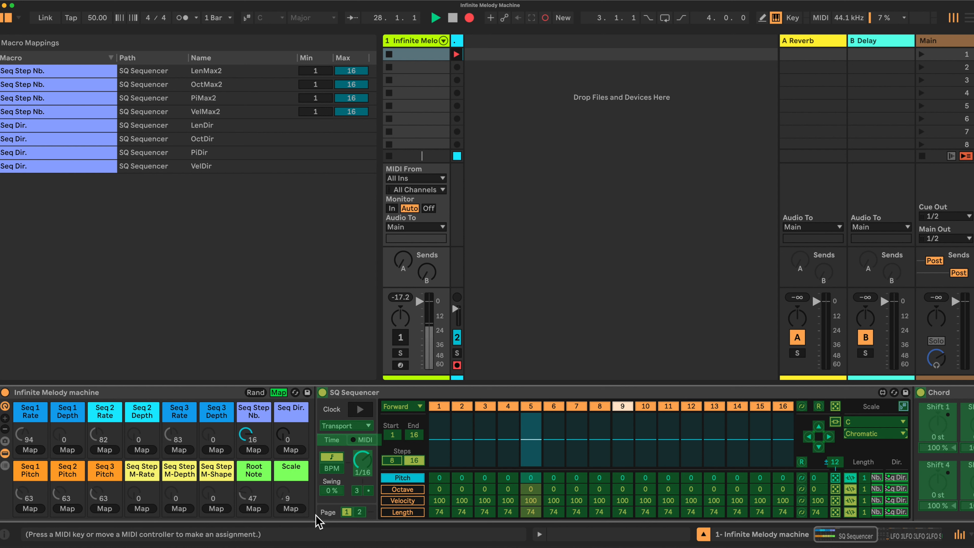
{"action": "left_click", "coordinate": [291, 509]}
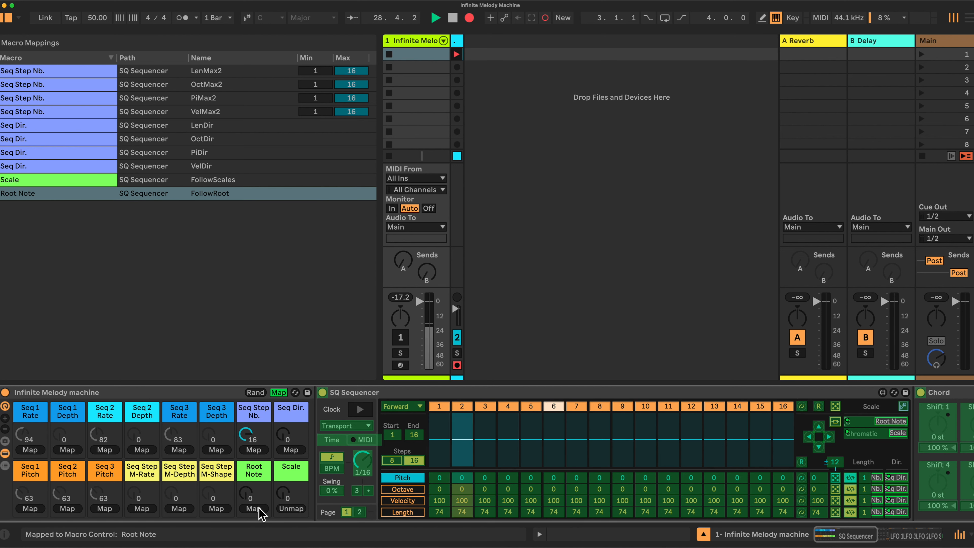
{"action": "left_click", "coordinate": [279, 392]}
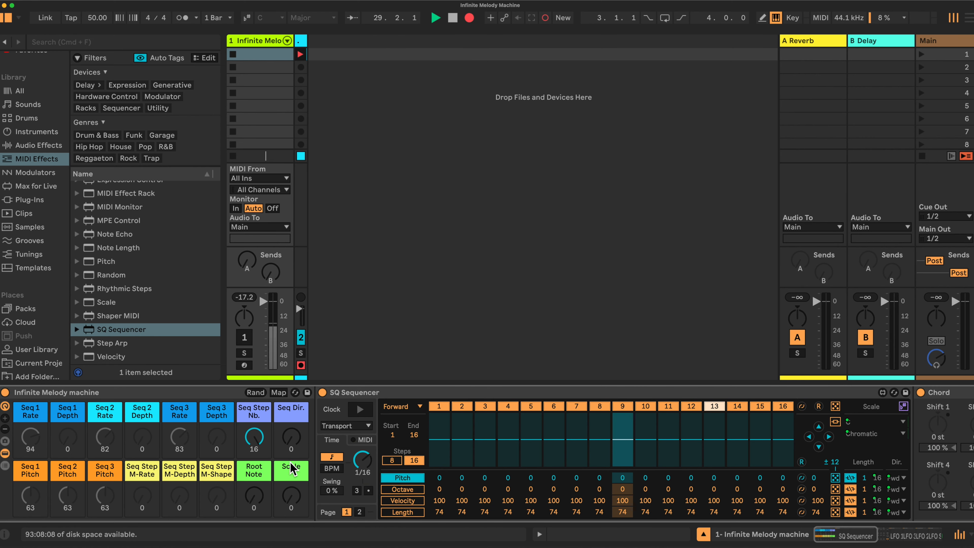
Set the Scale macro to 7 and the Root Note macro to 47.
{"action": "left_click_drag", "start_coordinate": [289, 499], "coordinate": [289, 493]}
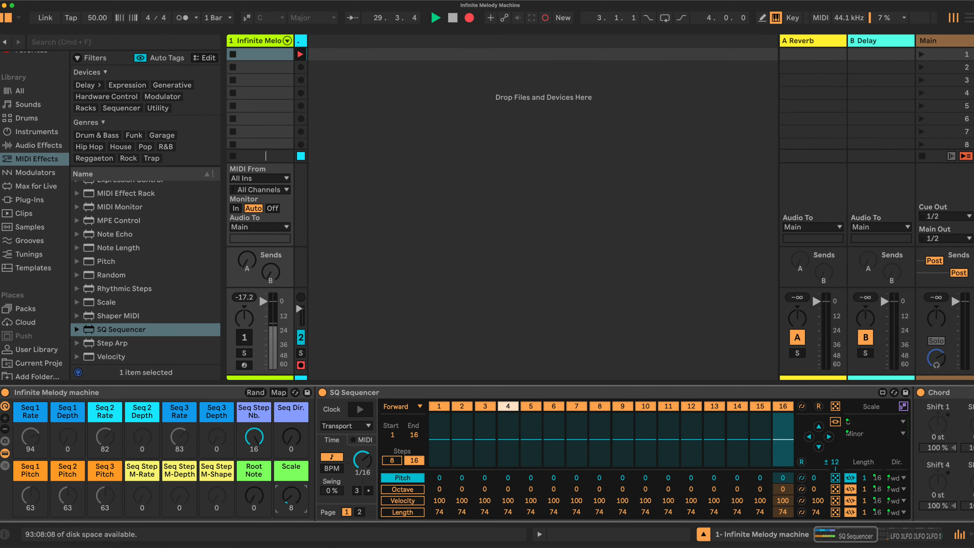
{"action": "left_click_drag", "start_coordinate": [254, 499], "coordinate": [254, 455]}
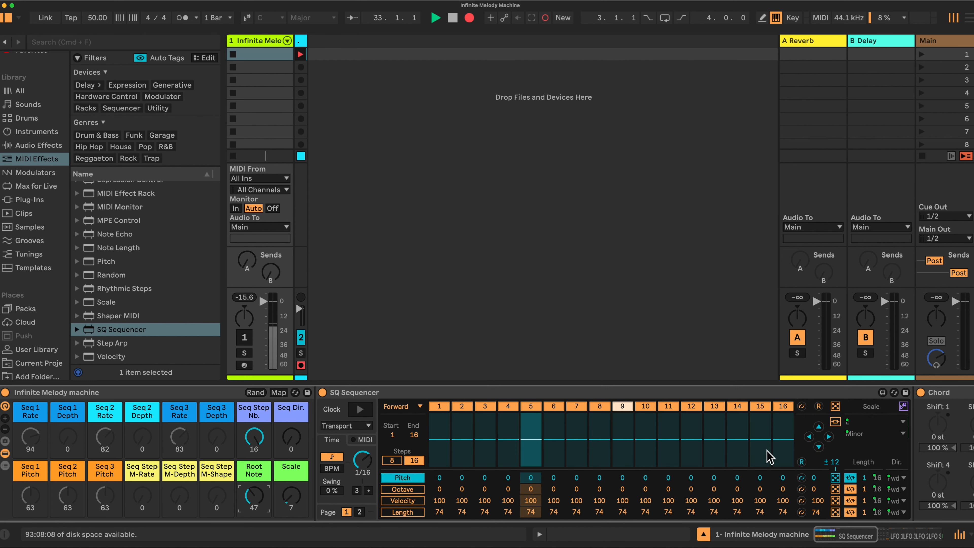
Collapse the Chord device in the rack's chain.
{"action": "scroll", "coordinate": [491, 415], "scroll_direction": "right", "scroll_amount": 10}
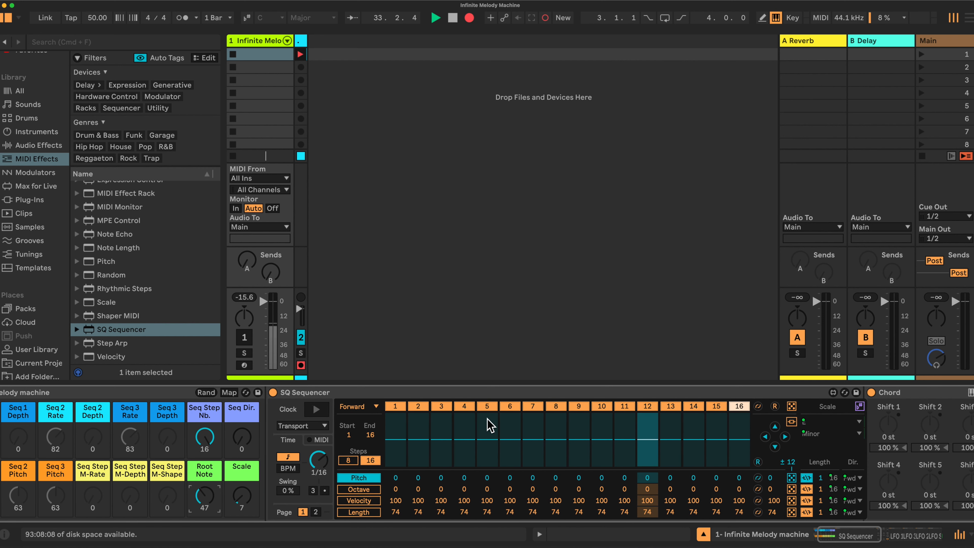
{"action": "double_click", "coordinate": [460, 392]}
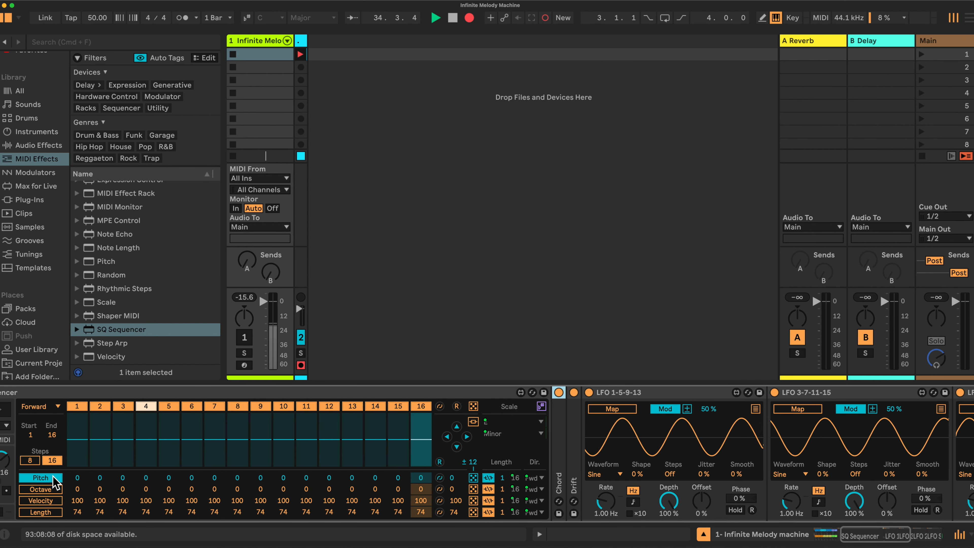
{"action": "scroll", "coordinate": [83, 478], "scroll_direction": "left", "scroll_amount": 5}
{"action": "scroll", "coordinate": [82, 478], "scroll_direction": "left", "scroll_amount": 10}
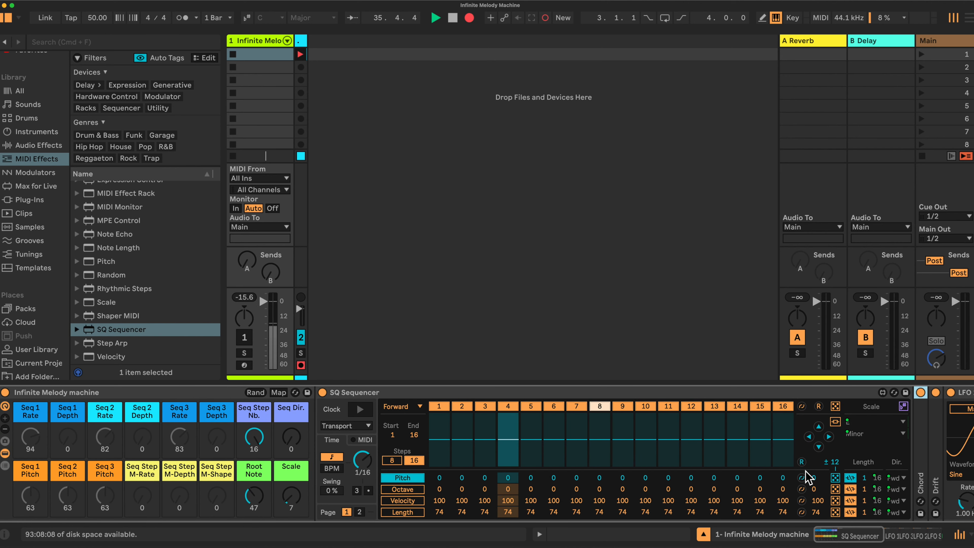
{"action": "scroll", "coordinate": [745, 473], "scroll_direction": "right", "scroll_amount": 9}
{"action": "scroll", "coordinate": [728, 474], "scroll_direction": "right", "scroll_amount": 6}
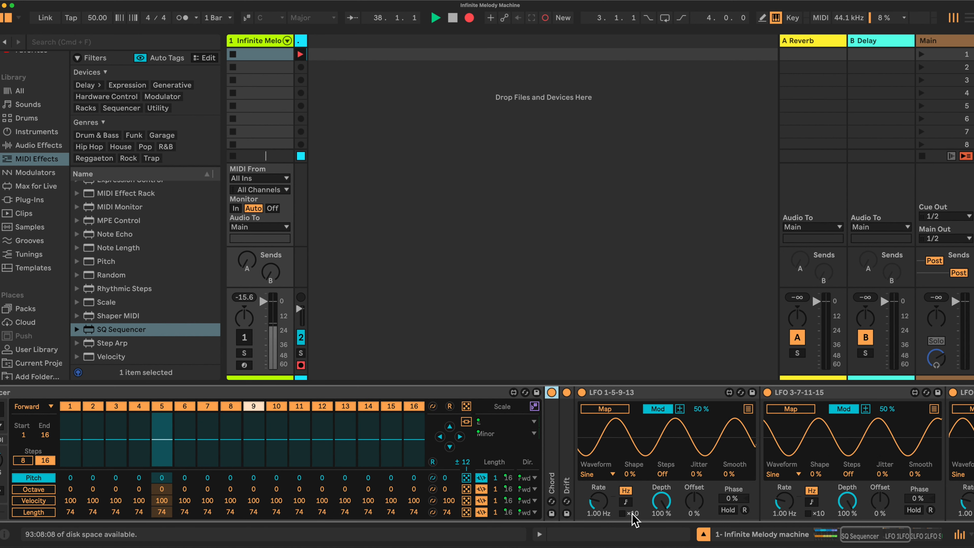
{"action": "scroll", "coordinate": [623, 506], "scroll_direction": "right", "scroll_amount": 2}
{"action": "scroll", "coordinate": [618, 497], "scroll_direction": "right", "scroll_amount": 2}
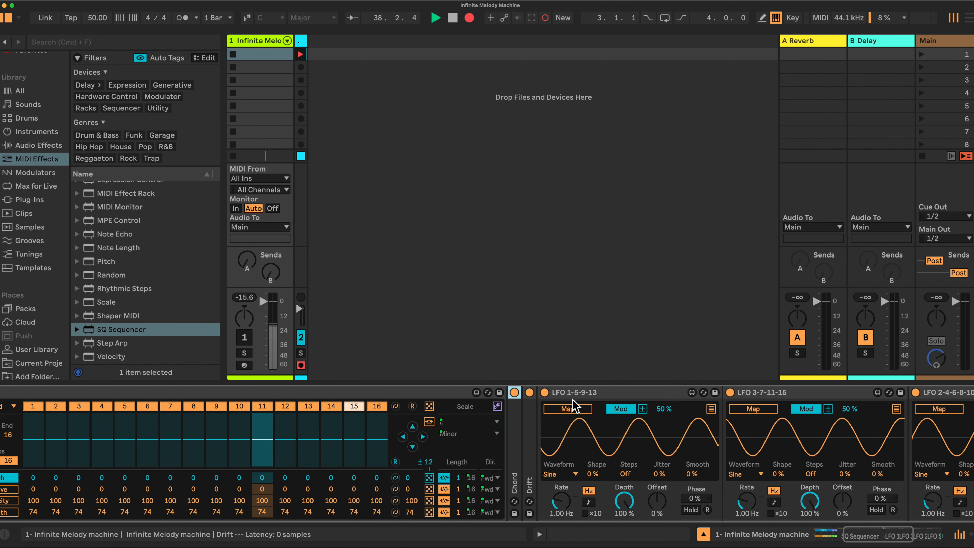
{"action": "left_click", "coordinate": [588, 501]}
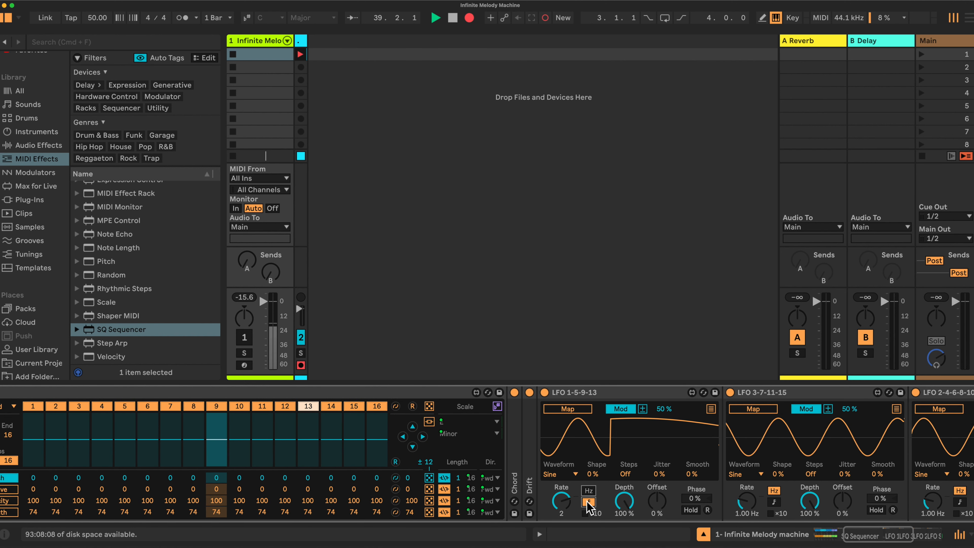
{"action": "left_click", "coordinate": [774, 501]}
{"action": "scroll", "coordinate": [862, 506], "scroll_direction": "right", "scroll_amount": 5}
{"action": "left_click", "coordinate": [917, 502]}
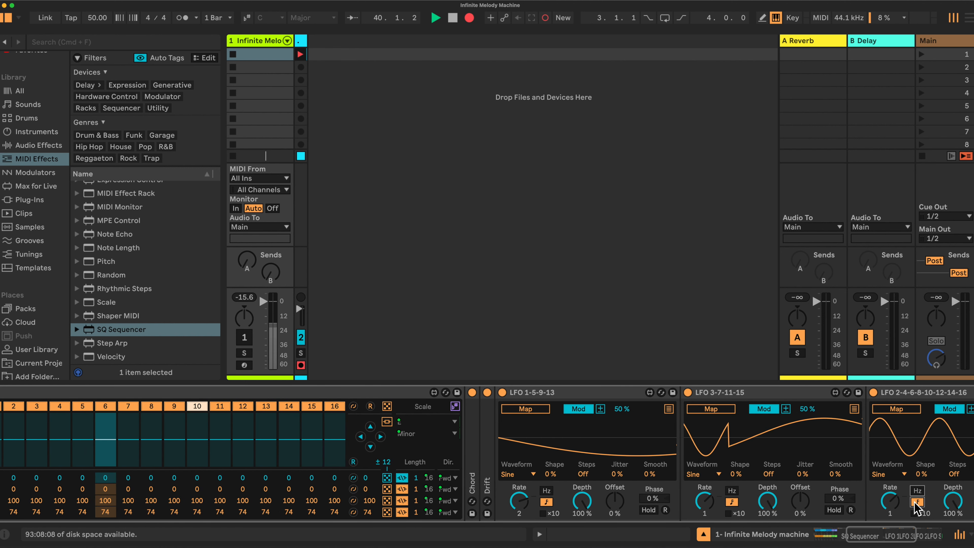
{"action": "scroll", "coordinate": [916, 506], "scroll_direction": "right", "scroll_amount": 10}
{"action": "left_click", "coordinate": [900, 501]}
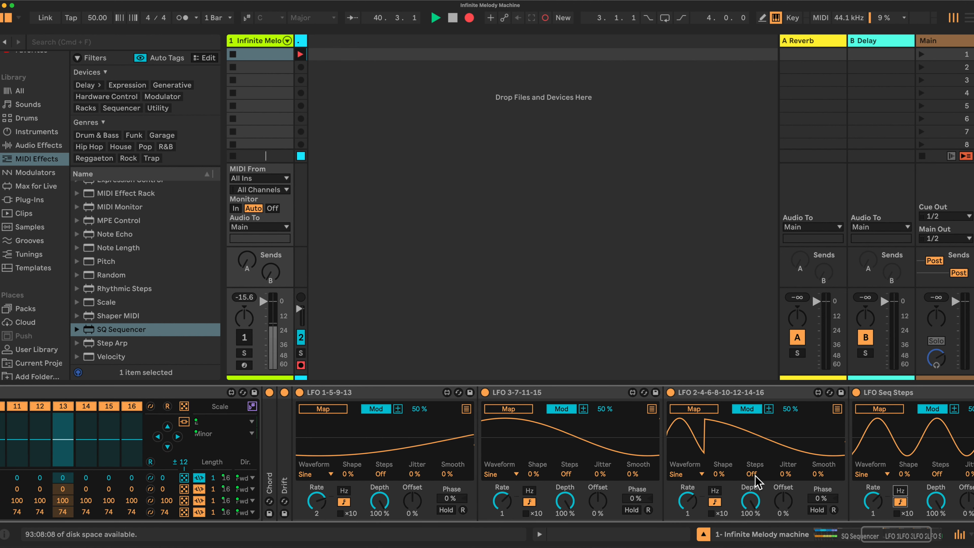
Map LFO 1-5-9-13 to the sequencer's pitch values of steps 1, 5, 9 and 13.
{"action": "scroll", "coordinate": [633, 457], "scroll_direction": "left", "scroll_amount": 5}
{"action": "scroll", "coordinate": [633, 458], "scroll_direction": "left", "scroll_amount": 15}
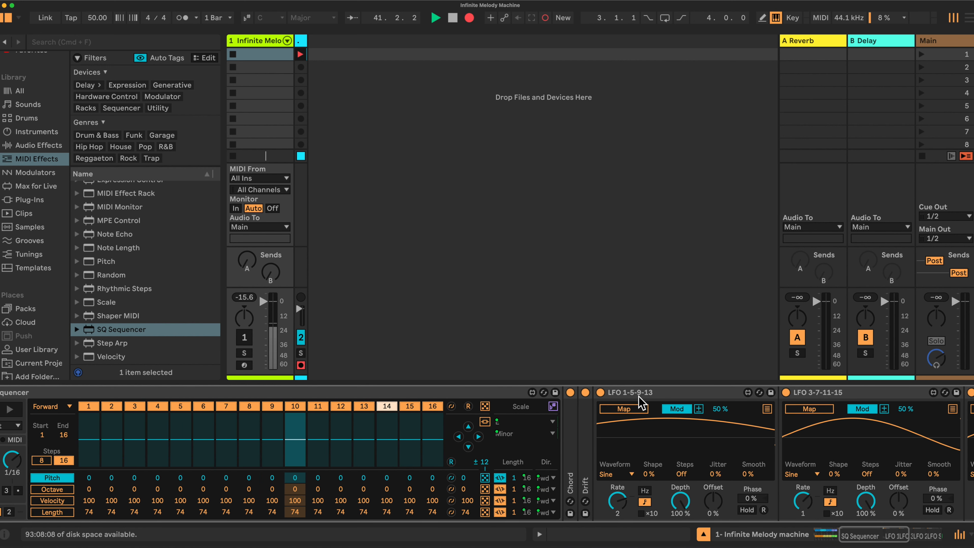
{"action": "left_click", "coordinate": [630, 411]}
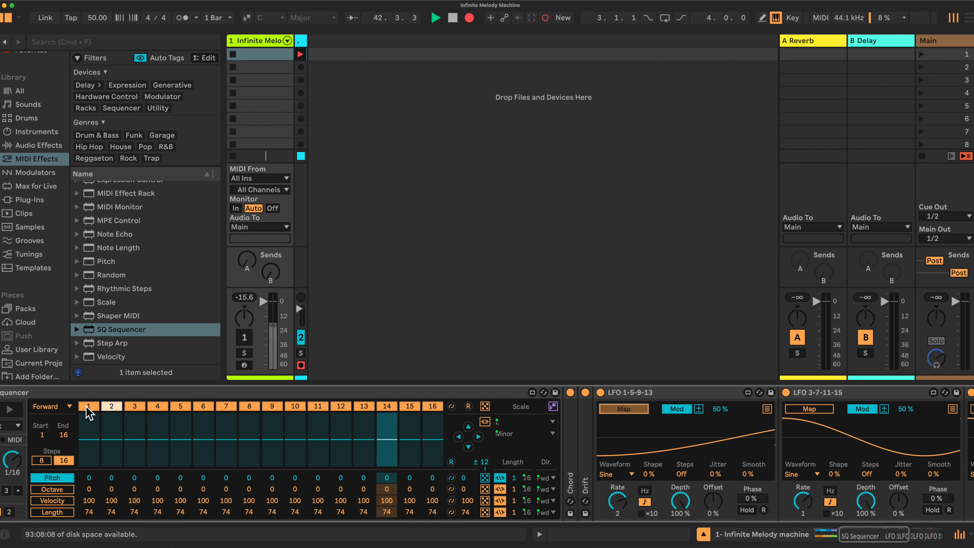
{"action": "left_click", "coordinate": [90, 478]}
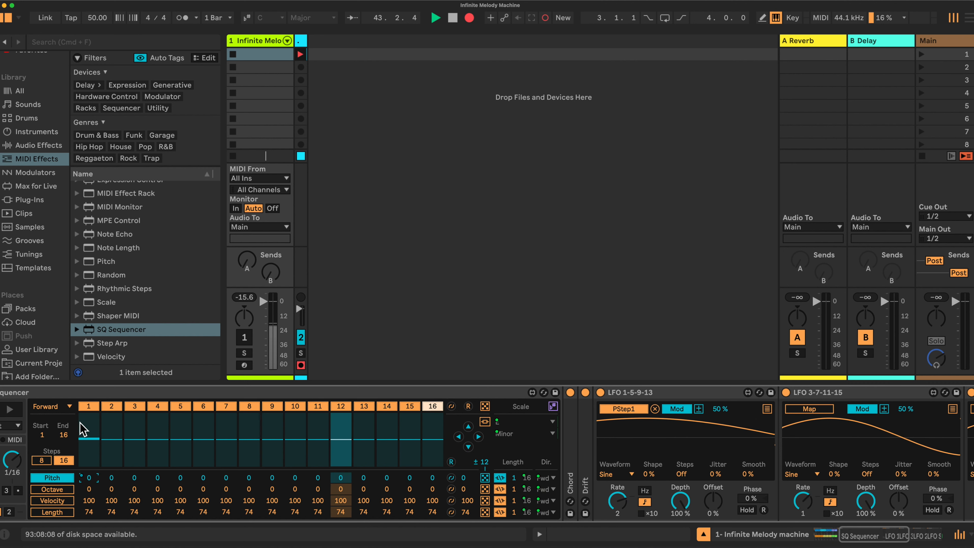
{"action": "left_click", "coordinate": [767, 409]}
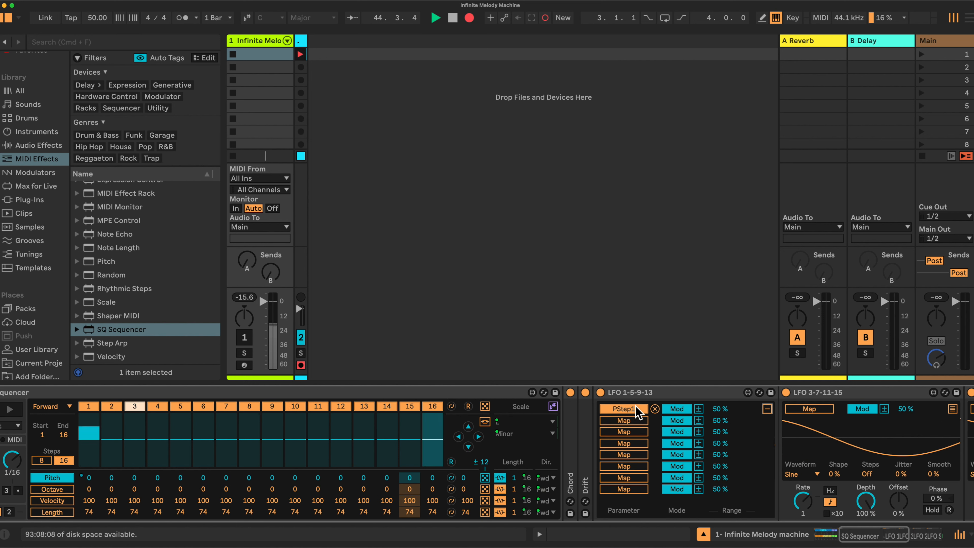
{"action": "left_click", "coordinate": [627, 422]}
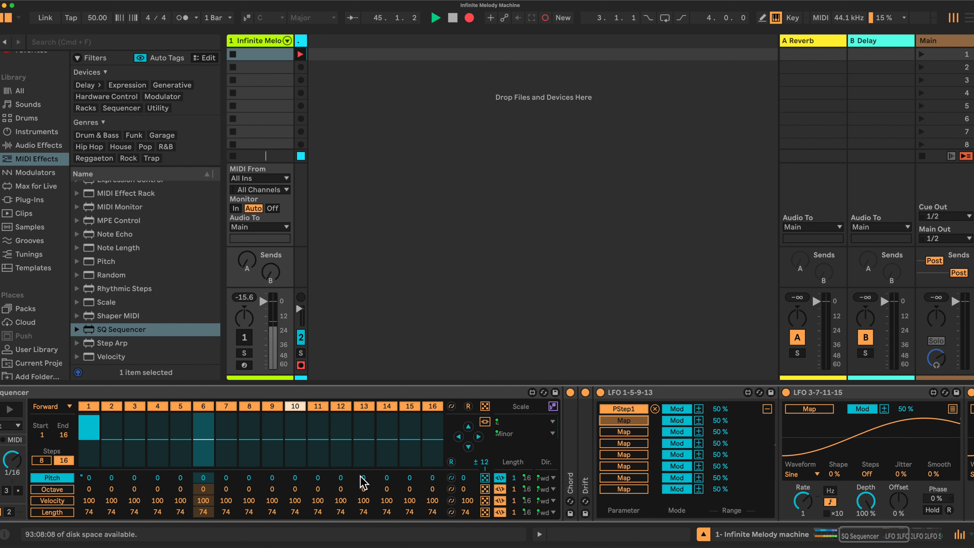
{"action": "left_click", "coordinate": [178, 478]}
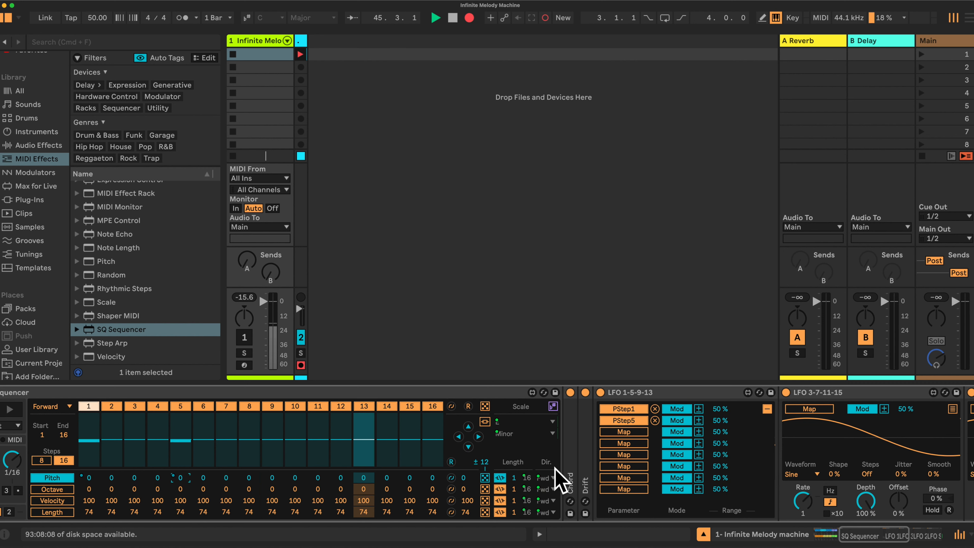
{"action": "left_click", "coordinate": [624, 432]}
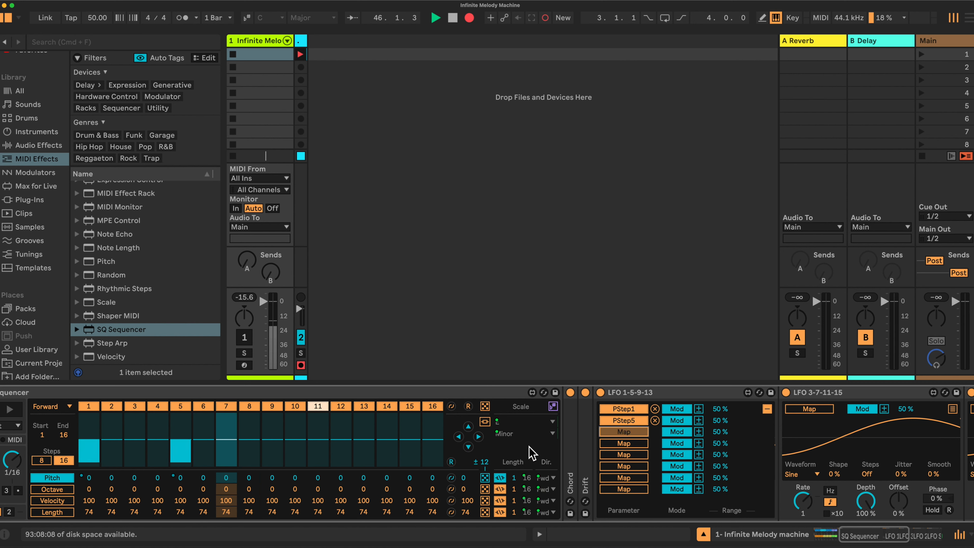
{"action": "left_click", "coordinate": [272, 479]}
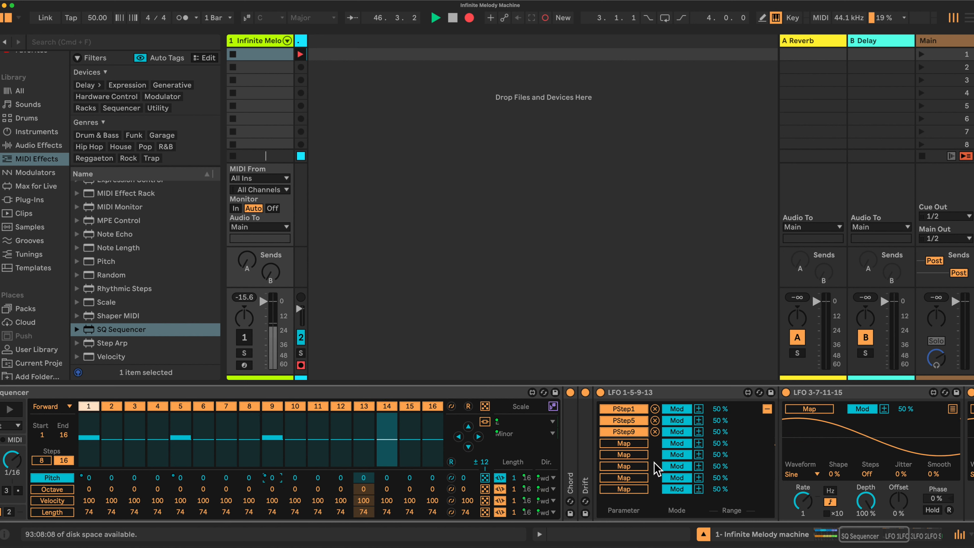
{"action": "left_click", "coordinate": [624, 443]}
{"action": "left_click", "coordinate": [363, 478]}
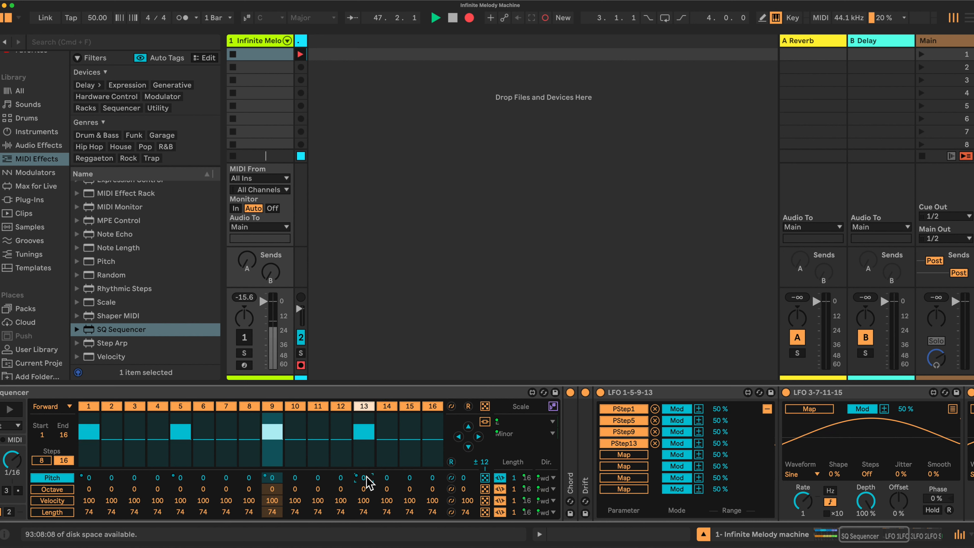
{"action": "left_click", "coordinate": [767, 409]}
Collapse LFO 1-5-9-13 and map LFO 3-7-11-15 to the pitch values of steps 3, 7, 11 and 15.
{"action": "scroll", "coordinate": [694, 453], "scroll_direction": "right", "scroll_amount": 3}
{"action": "scroll", "coordinate": [694, 453], "scroll_direction": "right", "scroll_amount": 3}
{"action": "double_click", "coordinate": [511, 394]}
{"action": "scroll", "coordinate": [537, 409], "scroll_direction": "left", "scroll_amount": 5}
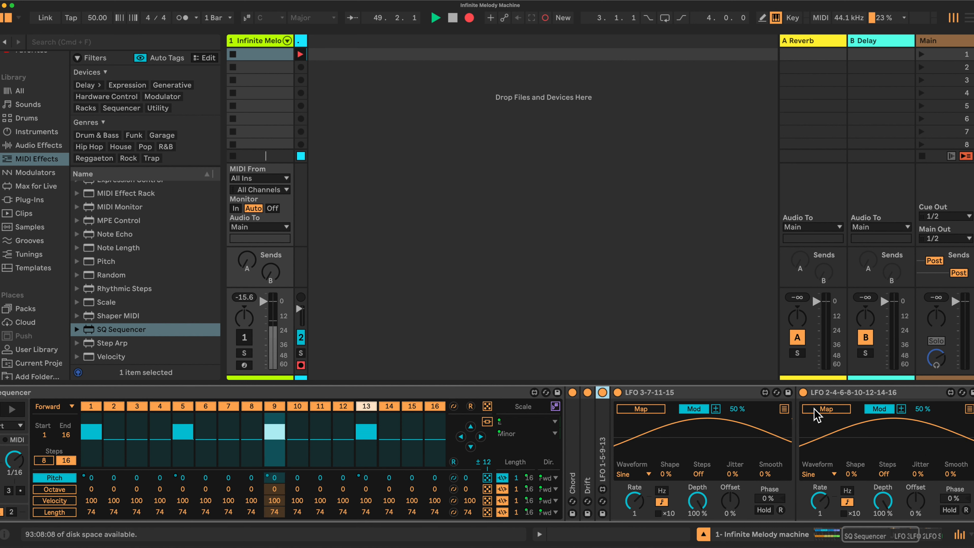
{"action": "left_click", "coordinate": [638, 410]}
{"action": "left_click", "coordinate": [637, 410]}
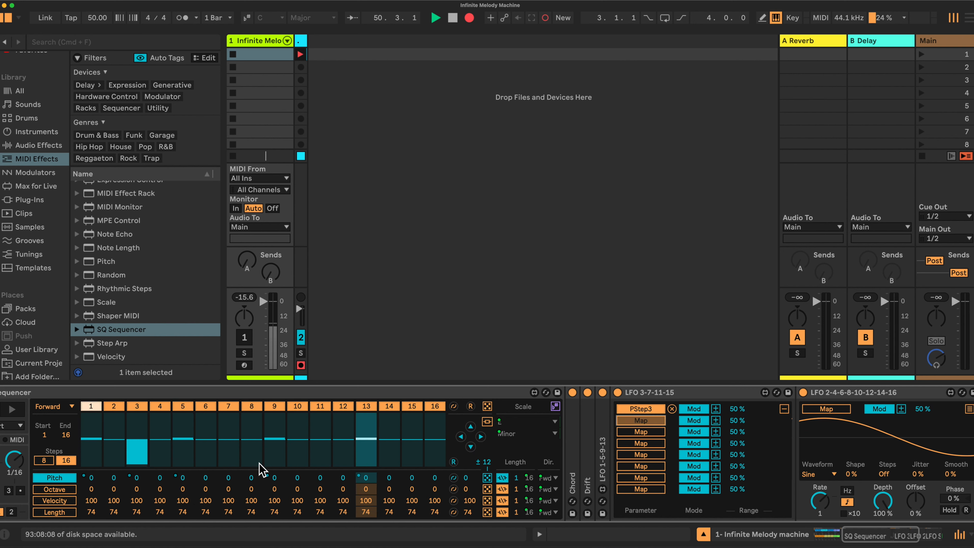
{"action": "left_click", "coordinate": [229, 477]}
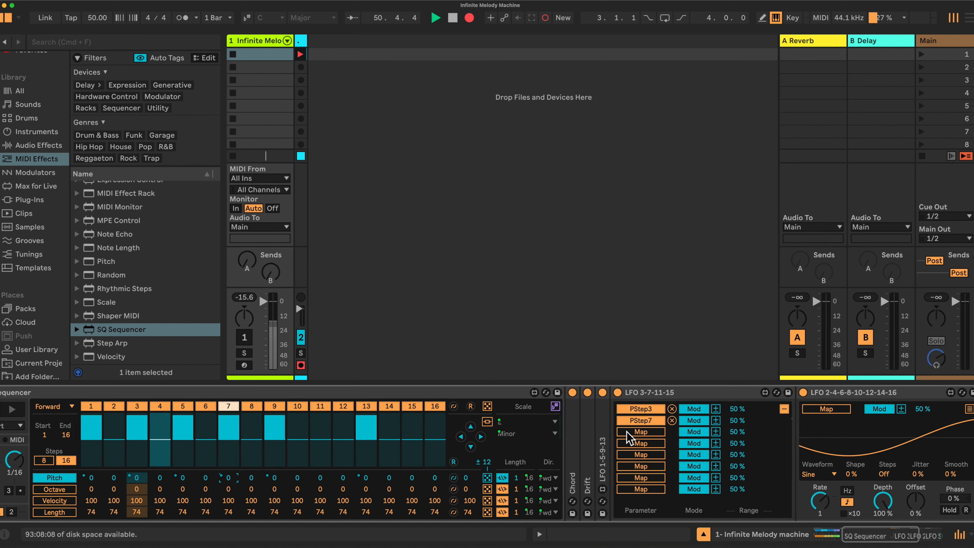
{"action": "left_click", "coordinate": [320, 477]}
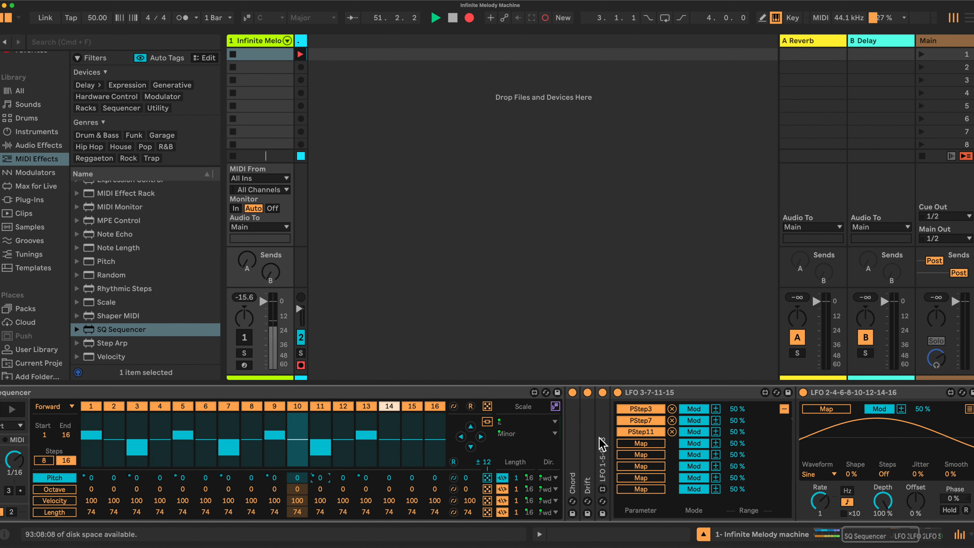
{"action": "left_click", "coordinate": [411, 478]}
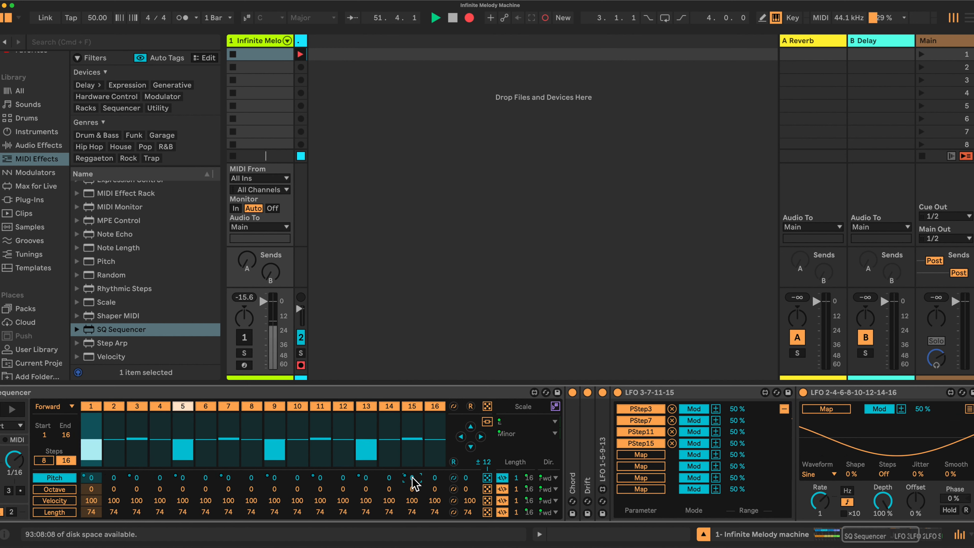
{"action": "left_click", "coordinate": [783, 410]}
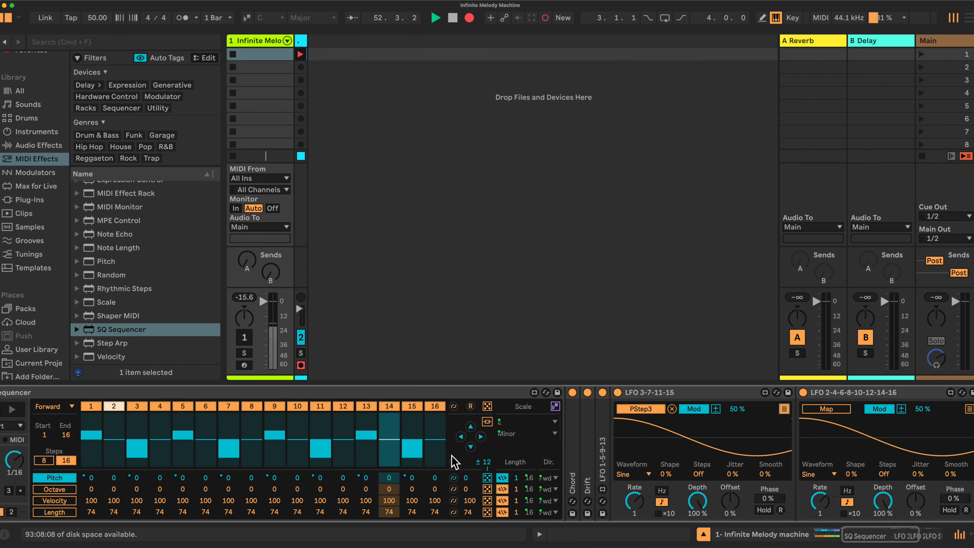
{"action": "double_click", "coordinate": [682, 393]}
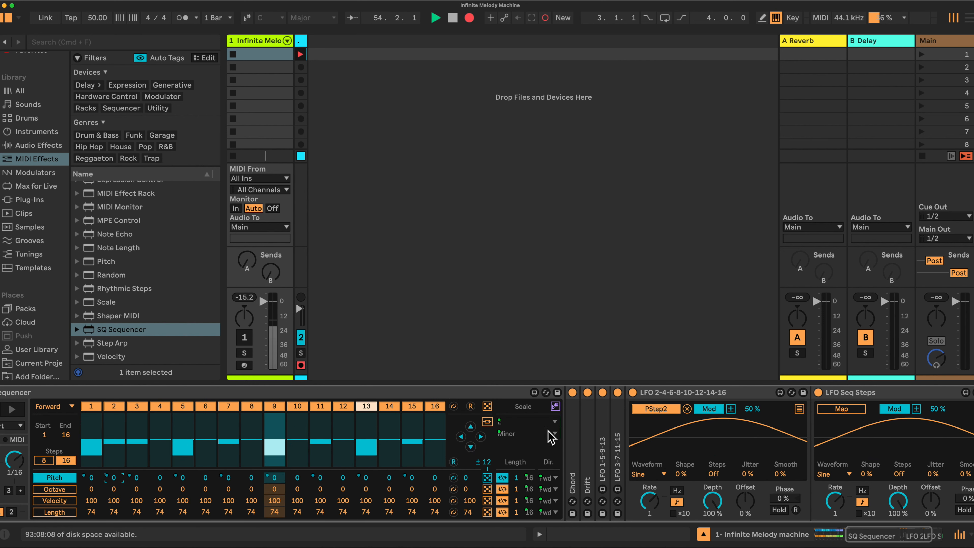
{"action": "left_click", "coordinate": [799, 409]}
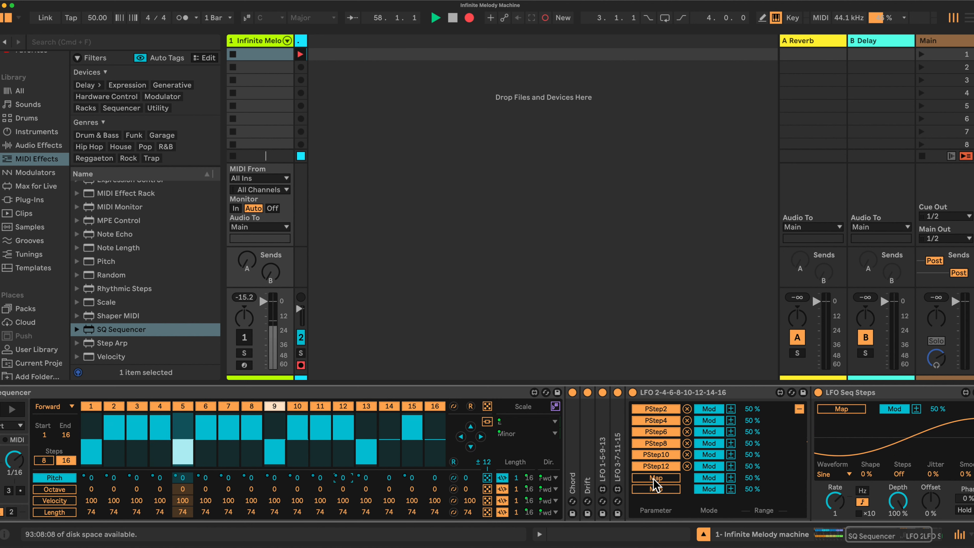
{"action": "left_click", "coordinate": [390, 478]}
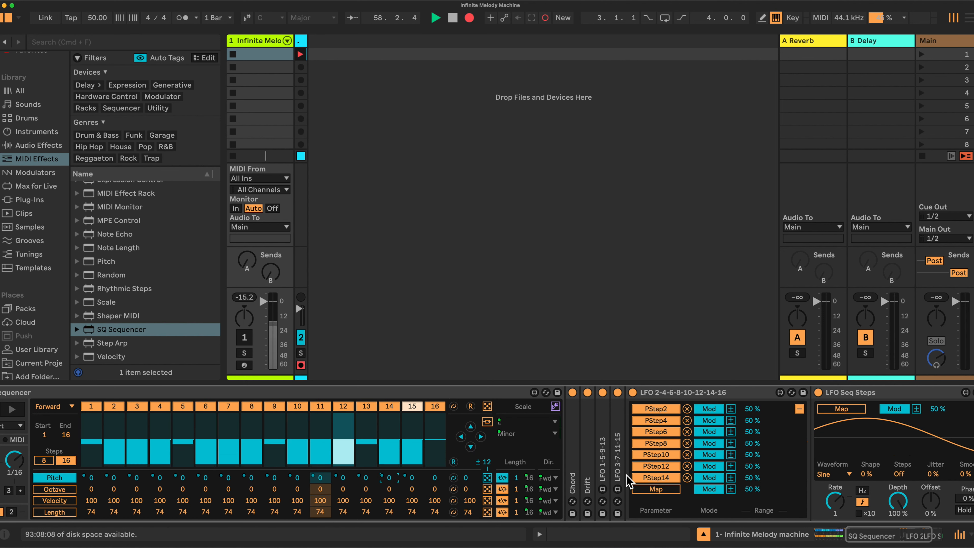
{"action": "left_click", "coordinate": [434, 478]}
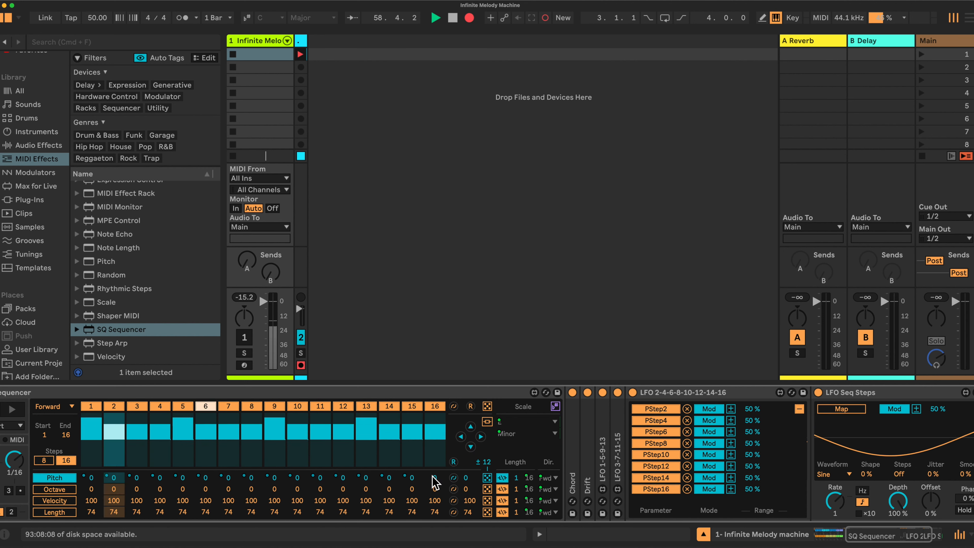
{"action": "left_click", "coordinate": [799, 408]}
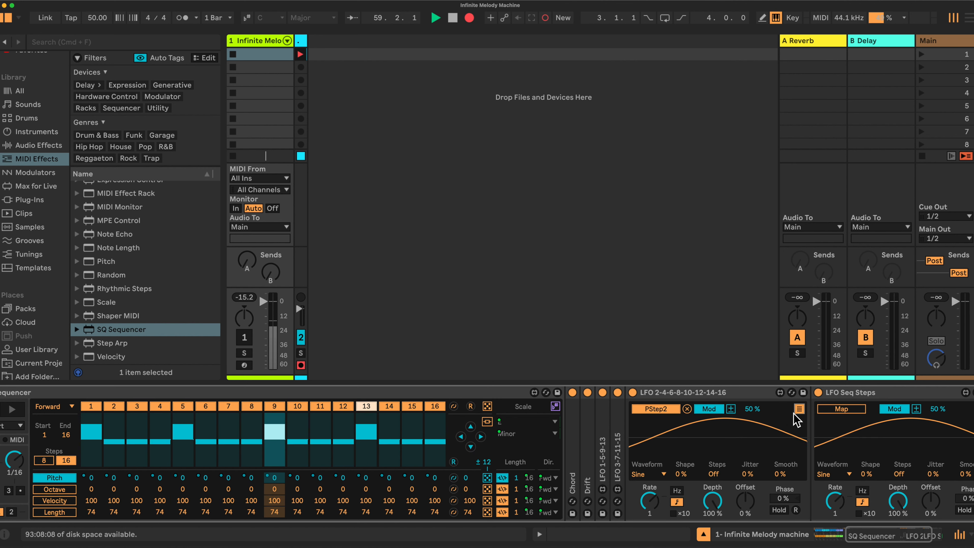
Enter macro mapping mode and assign the Seq 1 Rate macro to LFO 1-5-9-13's synced rate.
{"action": "scroll", "coordinate": [757, 419], "scroll_direction": "left", "scroll_amount": 5}
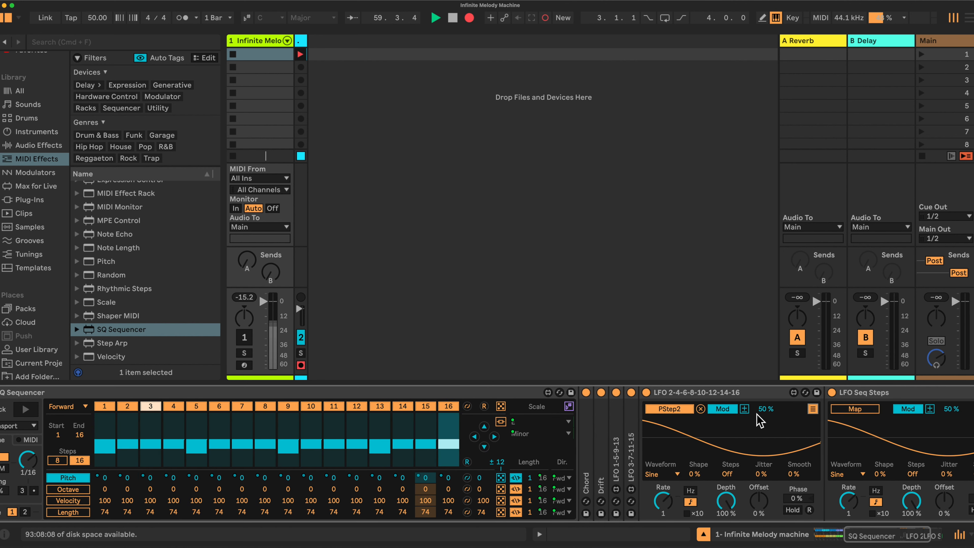
{"action": "scroll", "coordinate": [759, 422], "scroll_direction": "left", "scroll_amount": 1}
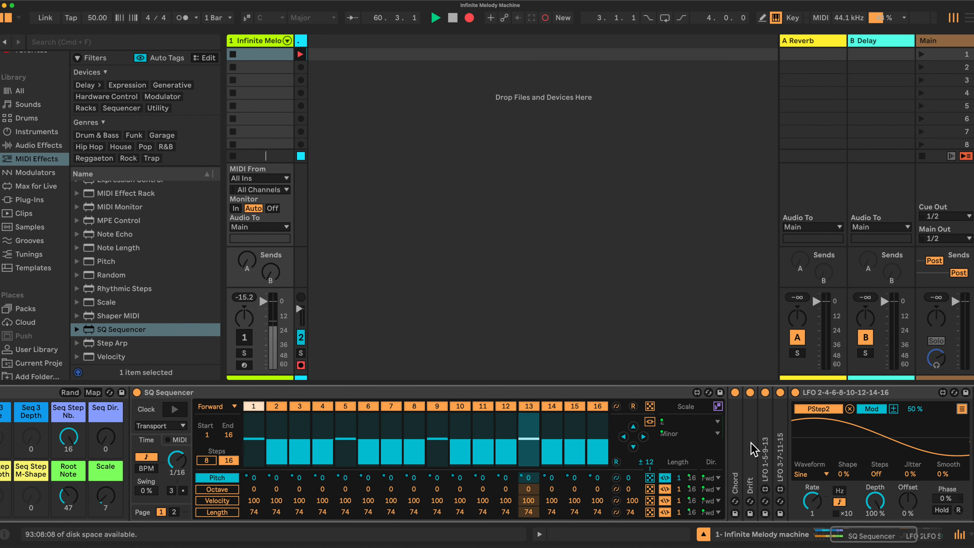
{"action": "scroll", "coordinate": [750, 442], "scroll_direction": "left", "scroll_amount": 8}
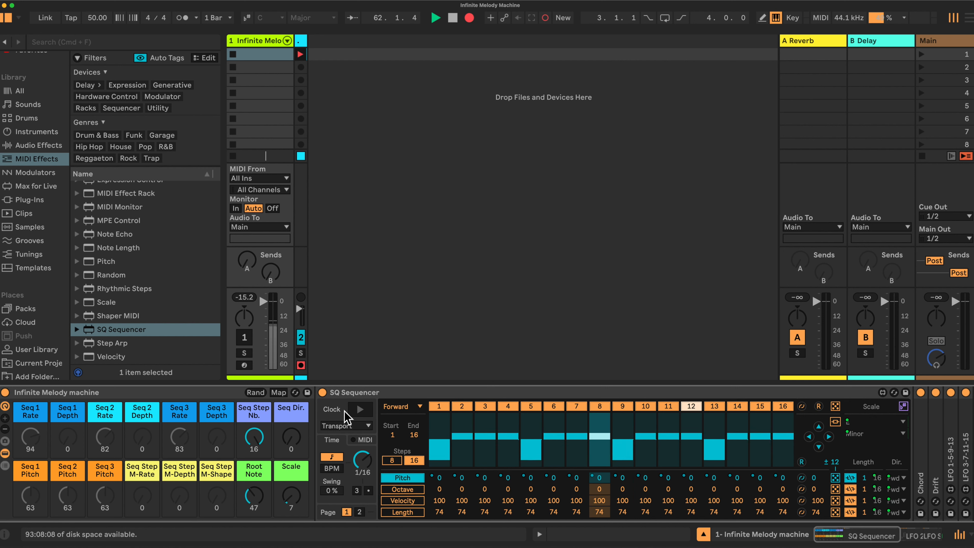
{"action": "left_click", "coordinate": [276, 393]}
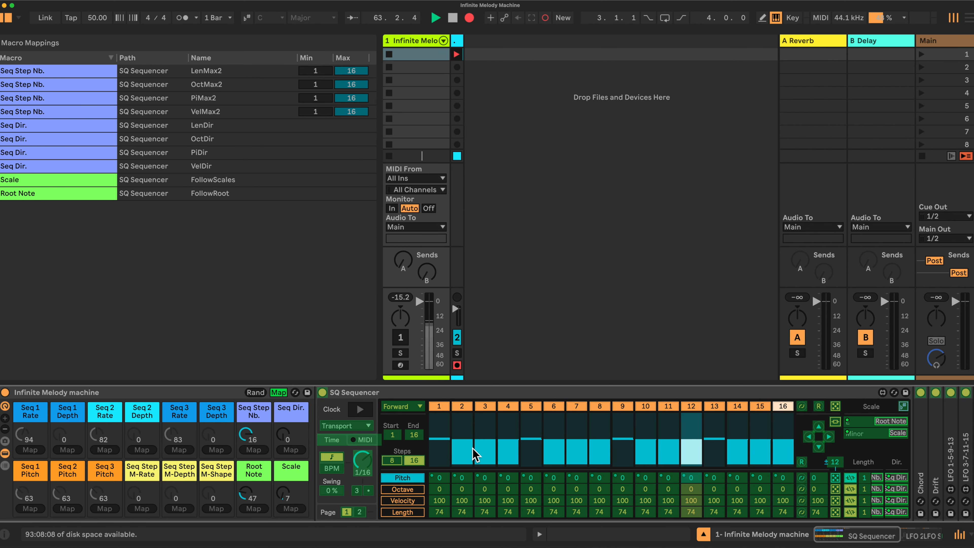
{"action": "scroll", "coordinate": [476, 457], "scroll_direction": "right", "scroll_amount": 6}
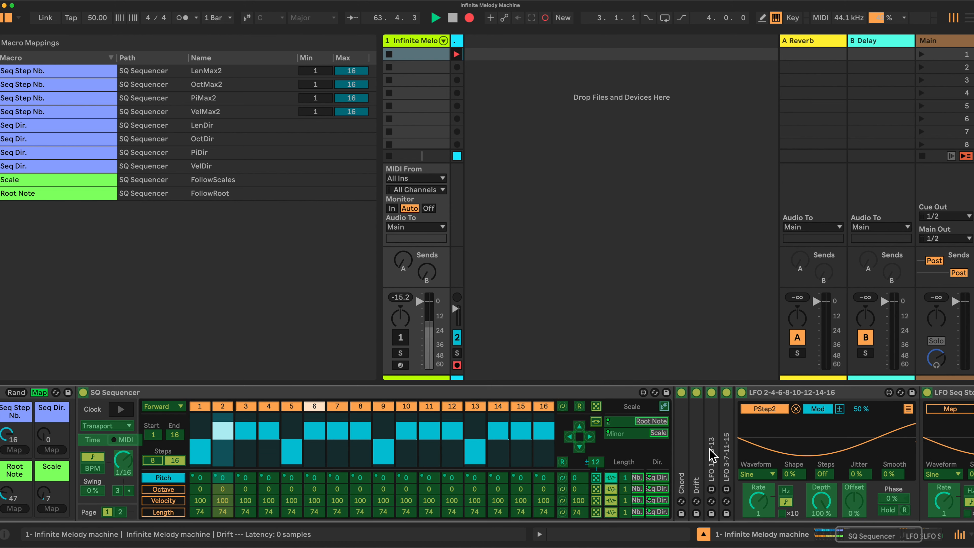
{"action": "scroll", "coordinate": [701, 456], "scroll_direction": "right", "scroll_amount": 1}
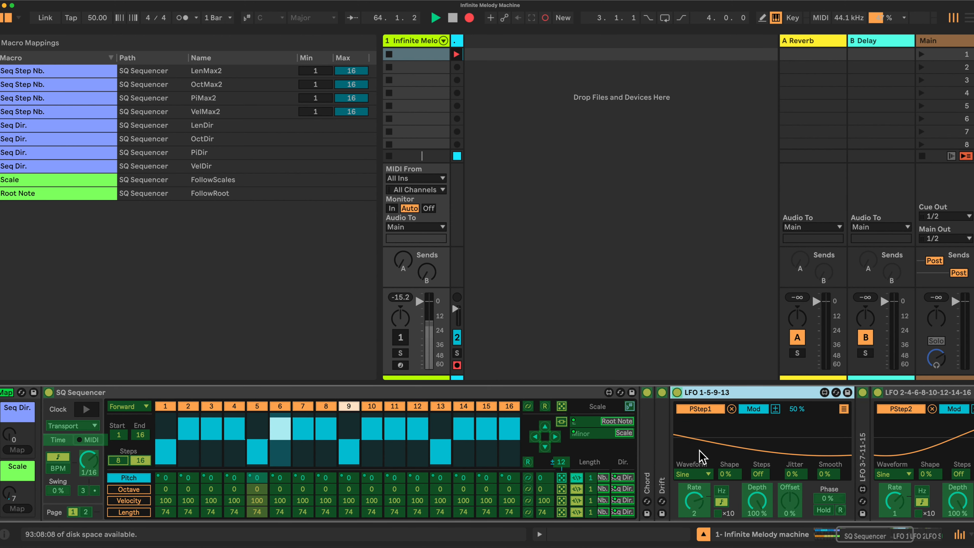
{"action": "double_click", "coordinate": [866, 453]}
{"action": "double_click", "coordinate": [418, 393]}
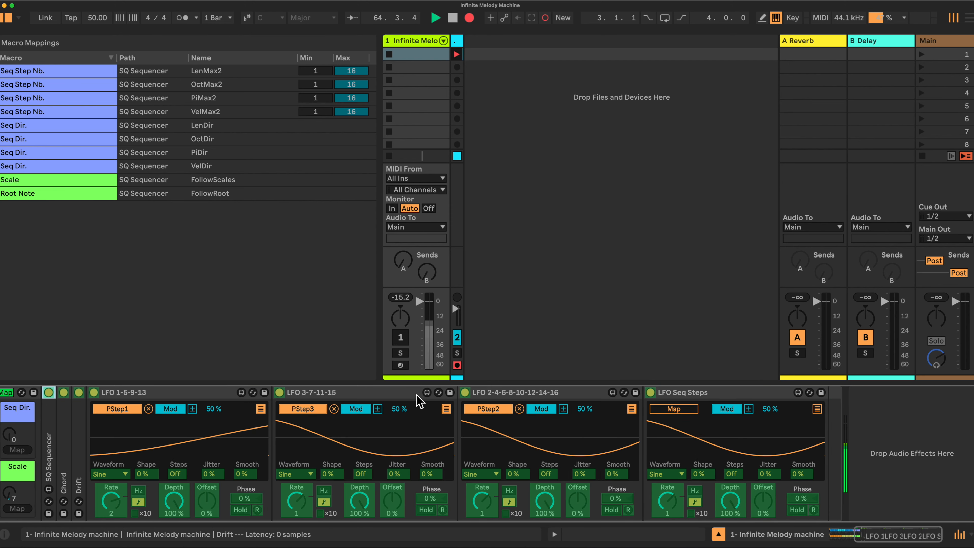
{"action": "scroll", "coordinate": [417, 406], "scroll_direction": "left", "scroll_amount": 2}
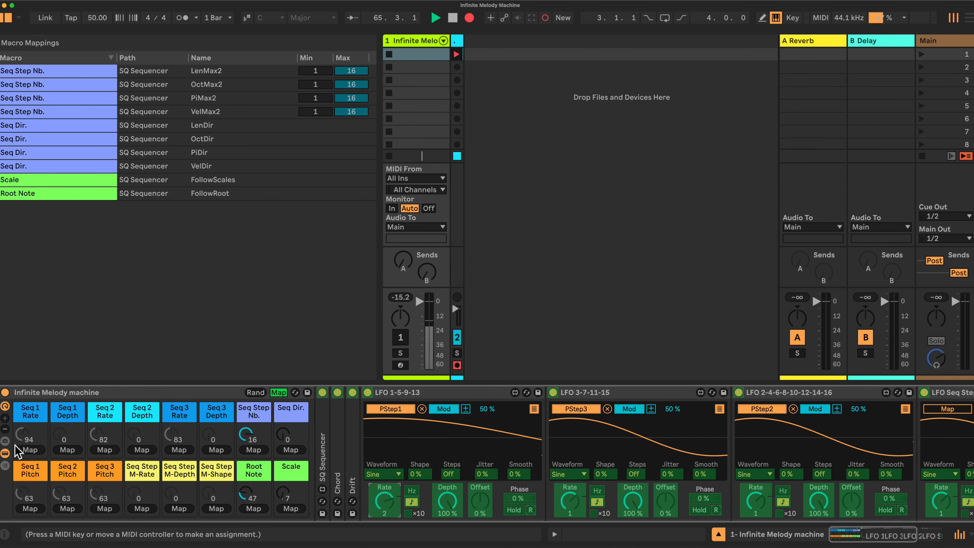
{"action": "left_click", "coordinate": [384, 499]}
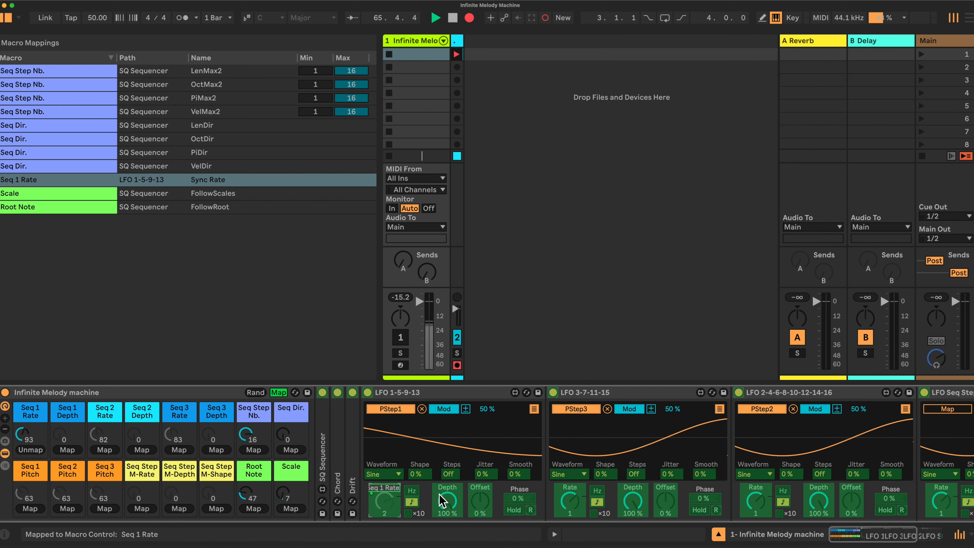
Assign the Seq 1 Depth macro to LFO 1-5-9-13's depth, and Seq 2 Rate and Seq 2 Depth to LFO 3-7-11-15's rate and depth.
{"action": "left_click", "coordinate": [67, 450]}
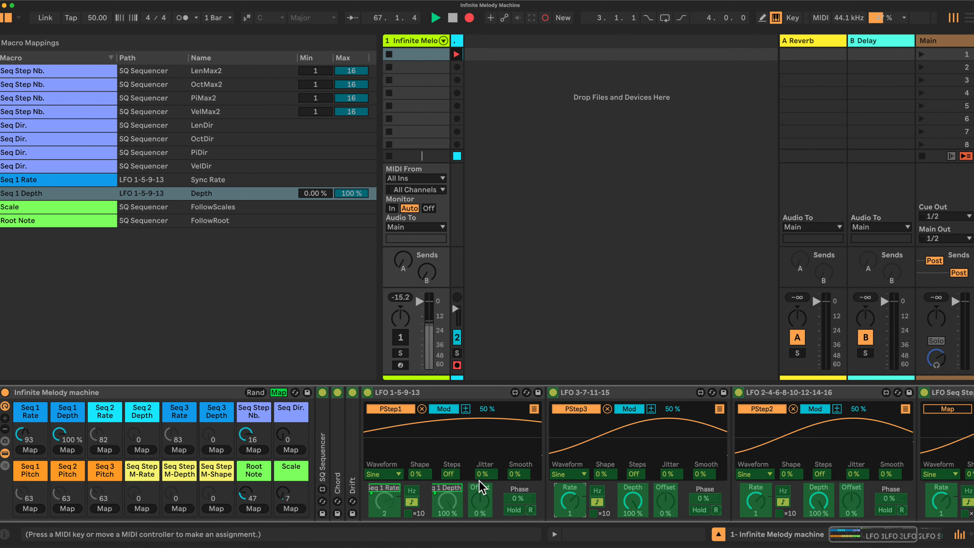
{"action": "left_click", "coordinate": [106, 449]}
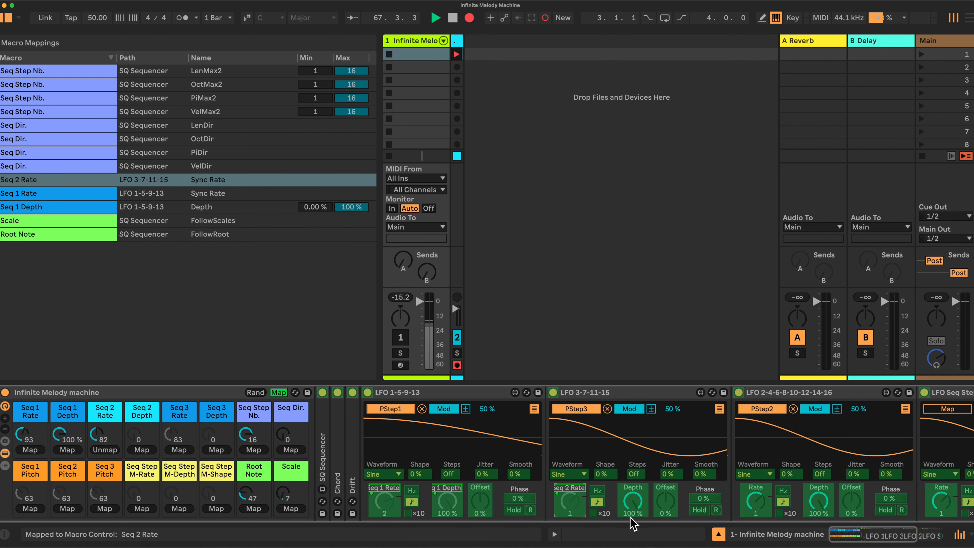
{"action": "left_click", "coordinate": [142, 450]}
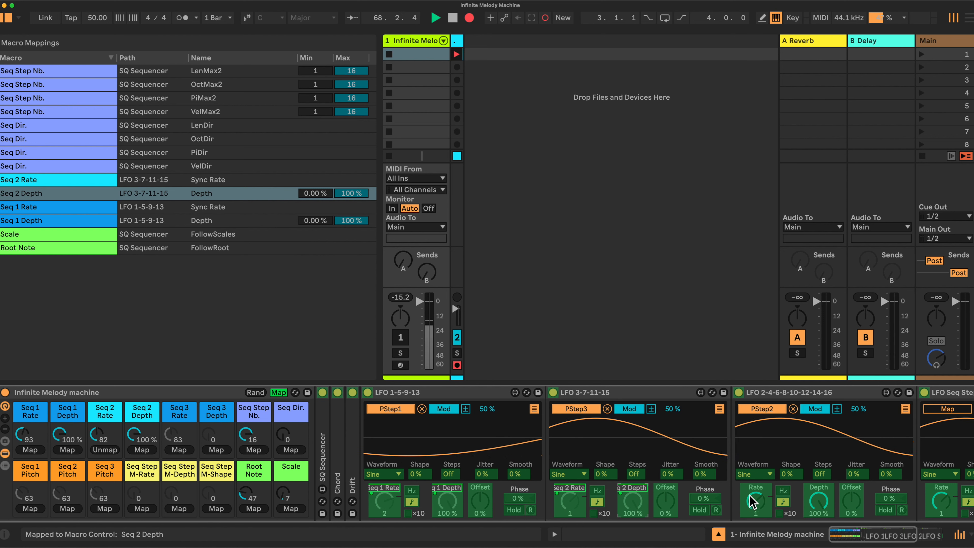
{"action": "left_click", "coordinate": [178, 449]}
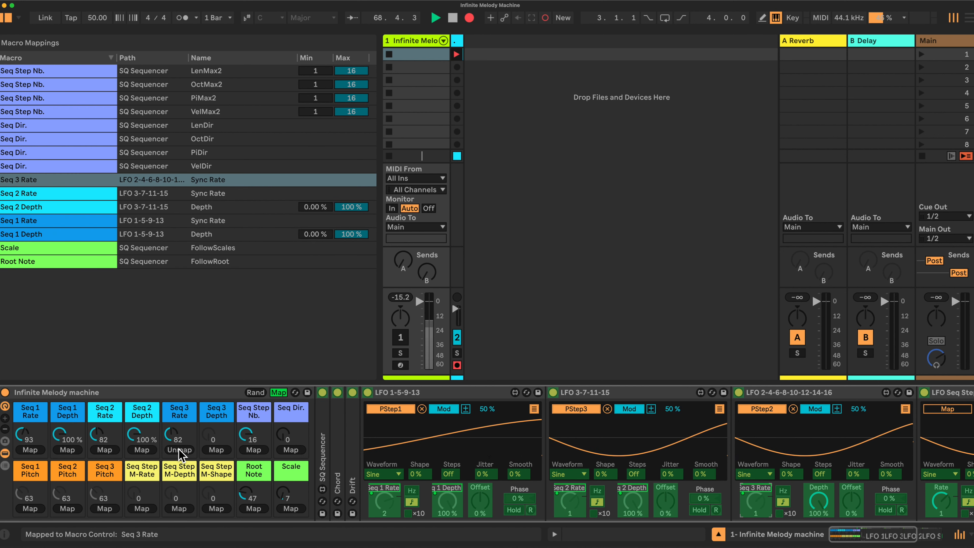
{"action": "left_click", "coordinate": [216, 450]}
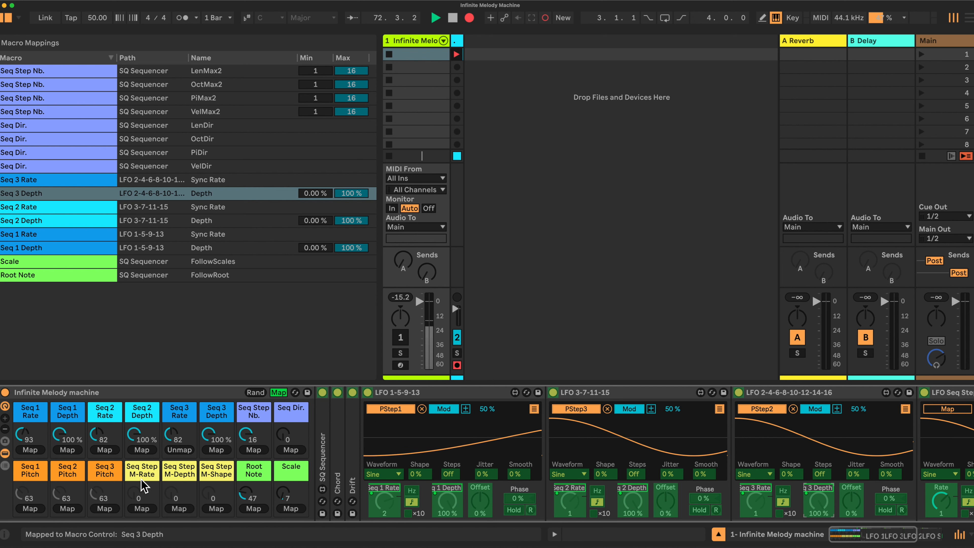
{"action": "left_click", "coordinate": [278, 392]}
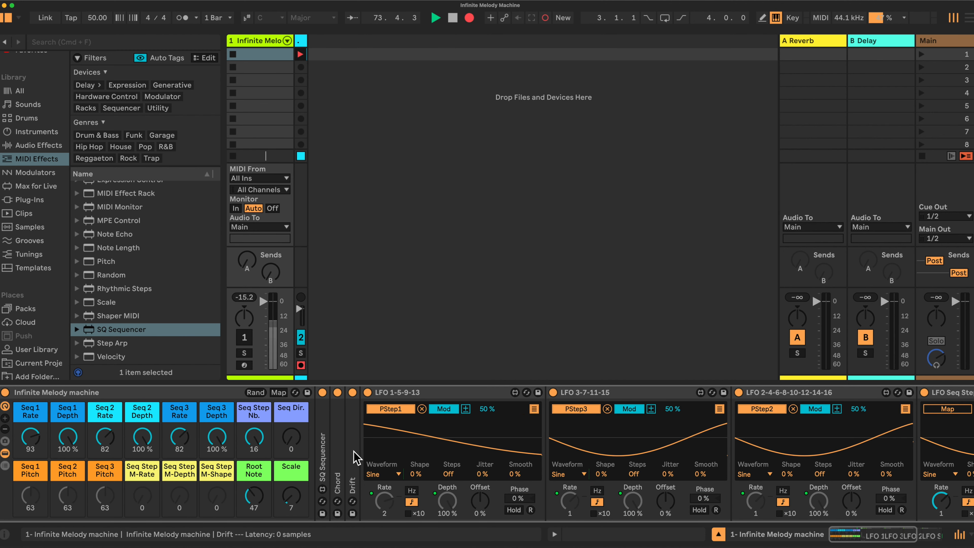
{"action": "double_click", "coordinate": [459, 393]}
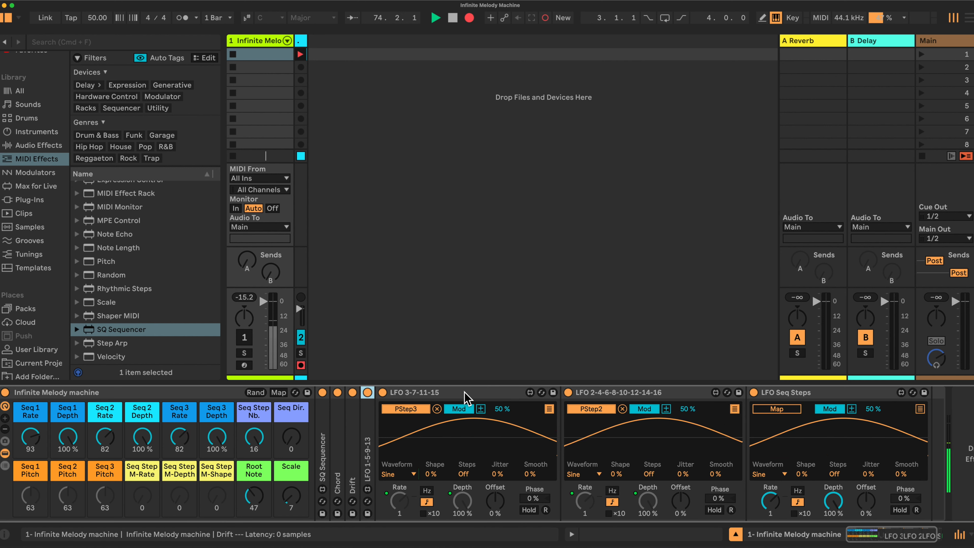
{"action": "double_click", "coordinate": [464, 393]}
{"action": "double_click", "coordinate": [468, 393]}
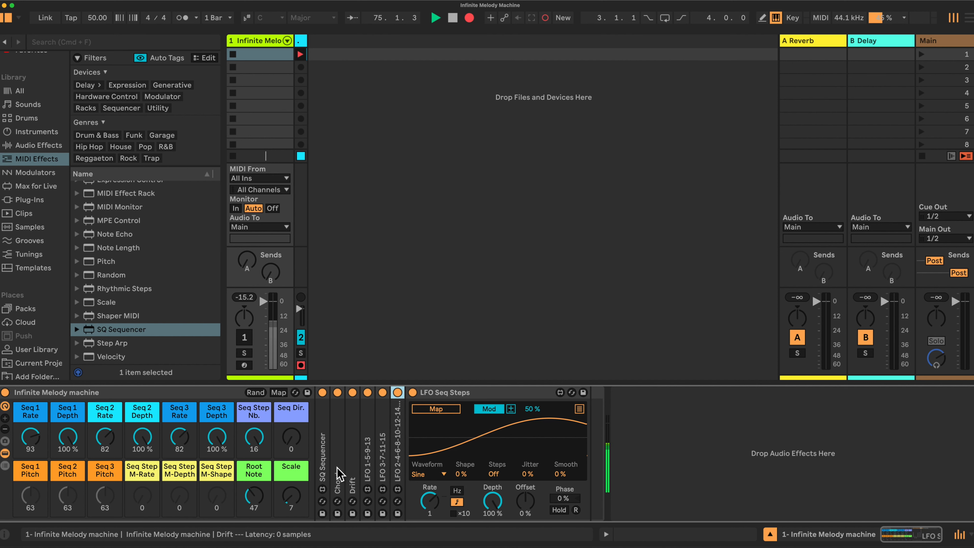
Expand the SQ Sequencer and scroll along the device chain to inspect its steps.
{"action": "double_click", "coordinate": [322, 460]}
{"action": "scroll", "coordinate": [451, 464], "scroll_direction": "right", "scroll_amount": 5}
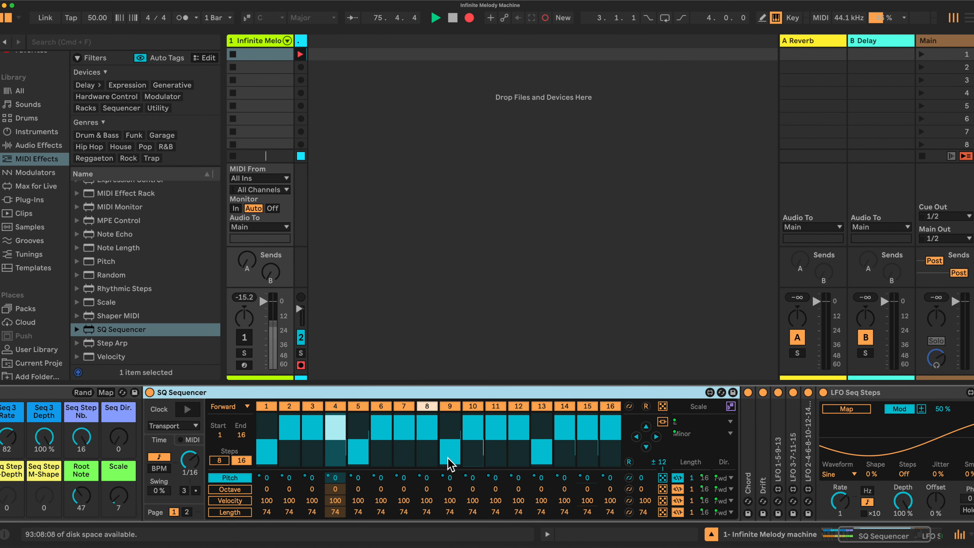
{"action": "scroll", "coordinate": [447, 463], "scroll_direction": "right", "scroll_amount": 3}
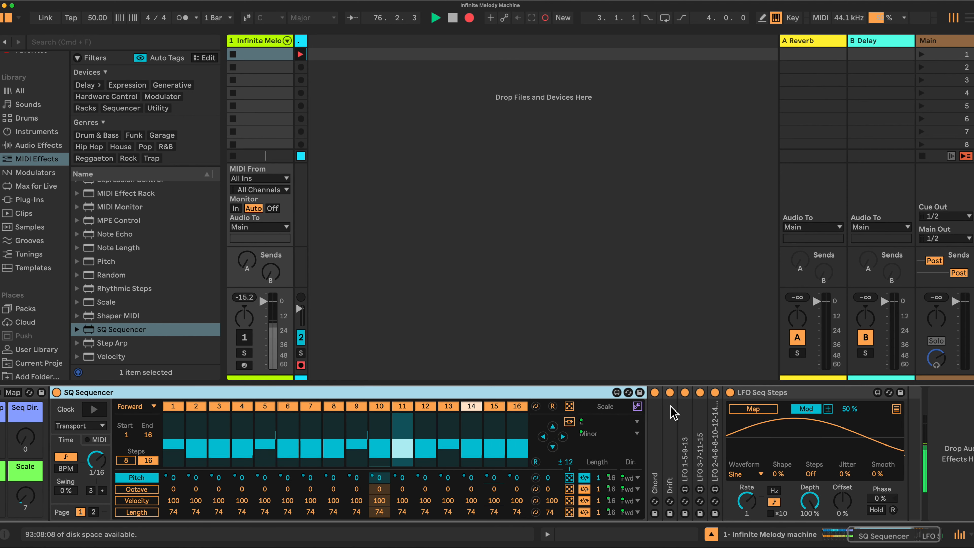
{"action": "scroll", "coordinate": [460, 441], "scroll_direction": "left", "scroll_amount": 5}
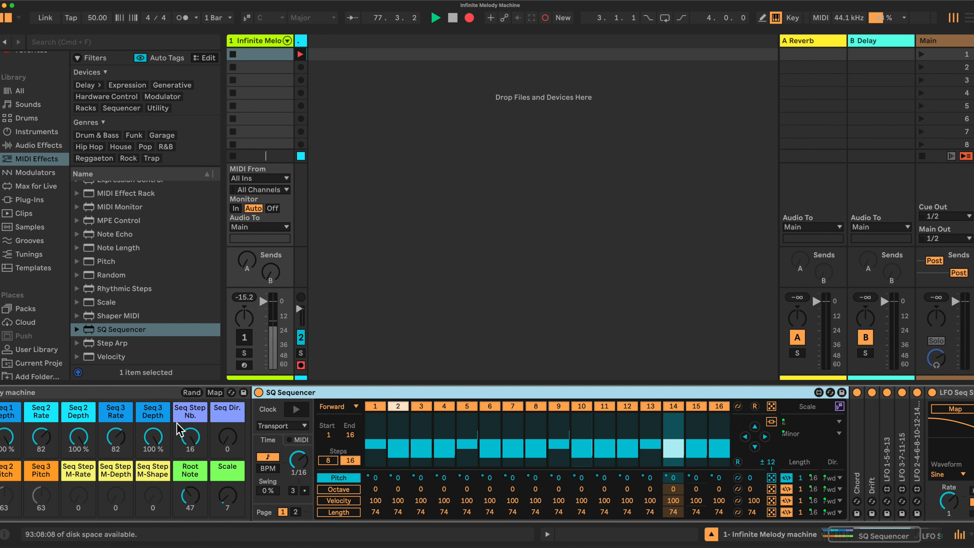
{"action": "scroll", "coordinate": [310, 445], "scroll_direction": "right", "scroll_amount": 4}
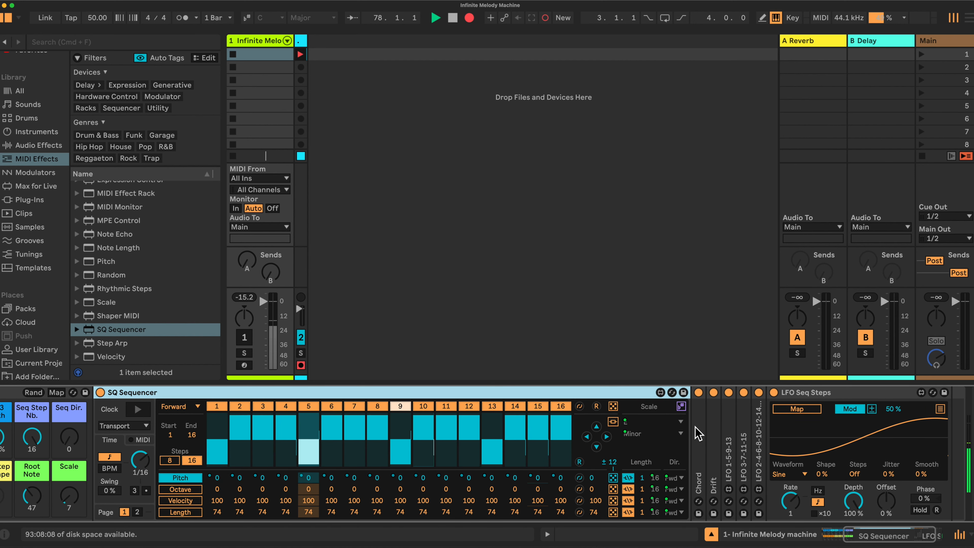
{"action": "scroll", "coordinate": [506, 397], "scroll_direction": "right", "scroll_amount": 13}
{"action": "scroll", "coordinate": [502, 427], "scroll_direction": "left", "scroll_amount": 4}
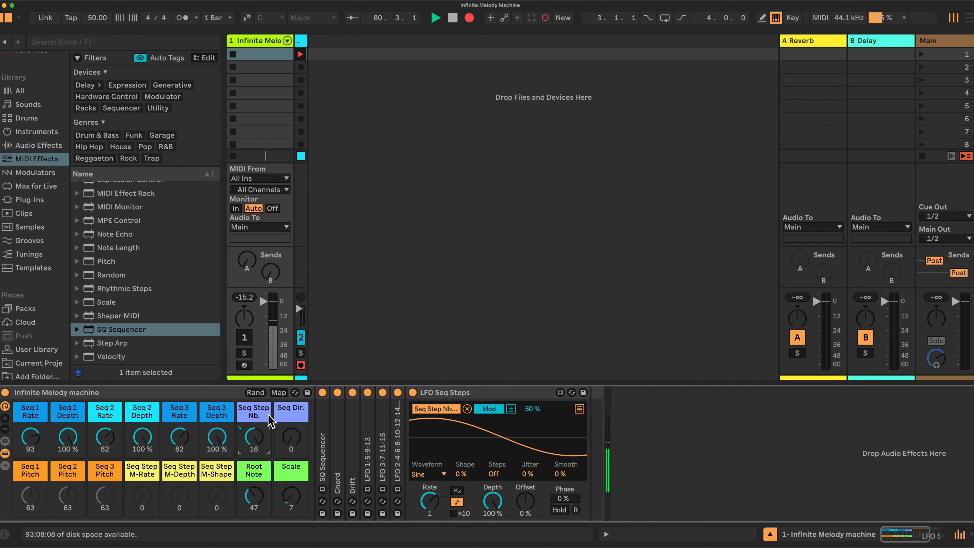
In macro mapping mode, assign Seq Step M-Rate, M-Depth and M-Shape to LFO Seq Steps' synced rate, depth and shape.
{"action": "left_click", "coordinate": [279, 392]}
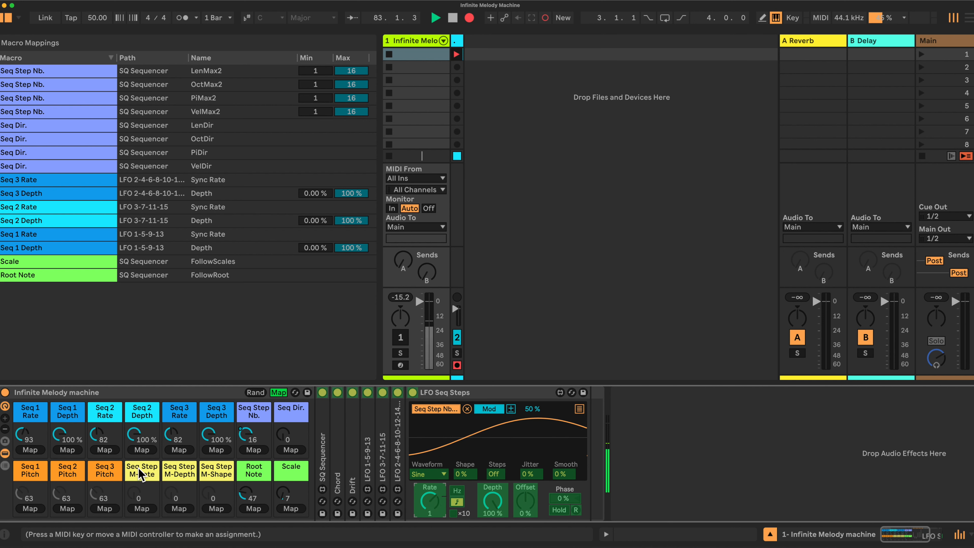
{"action": "left_click", "coordinate": [139, 509]}
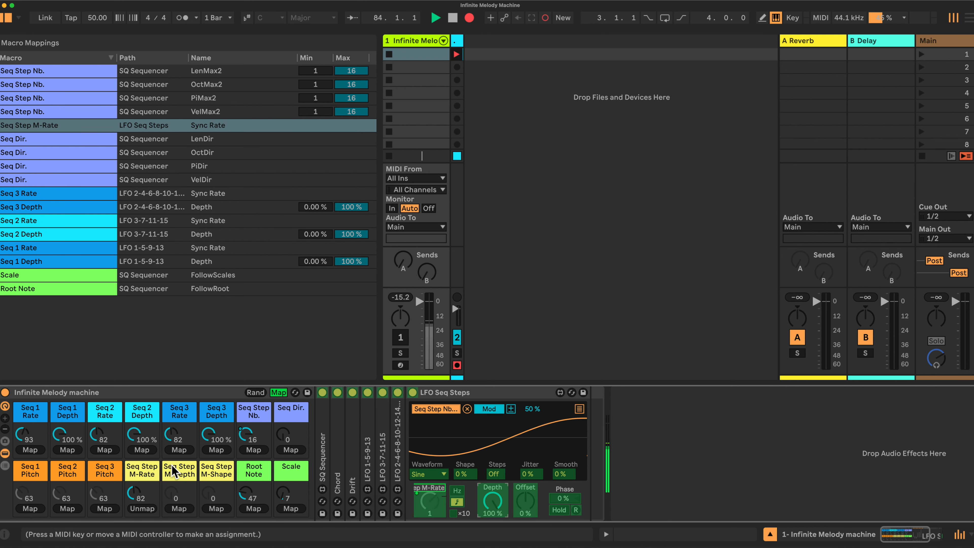
{"action": "left_click", "coordinate": [178, 509]}
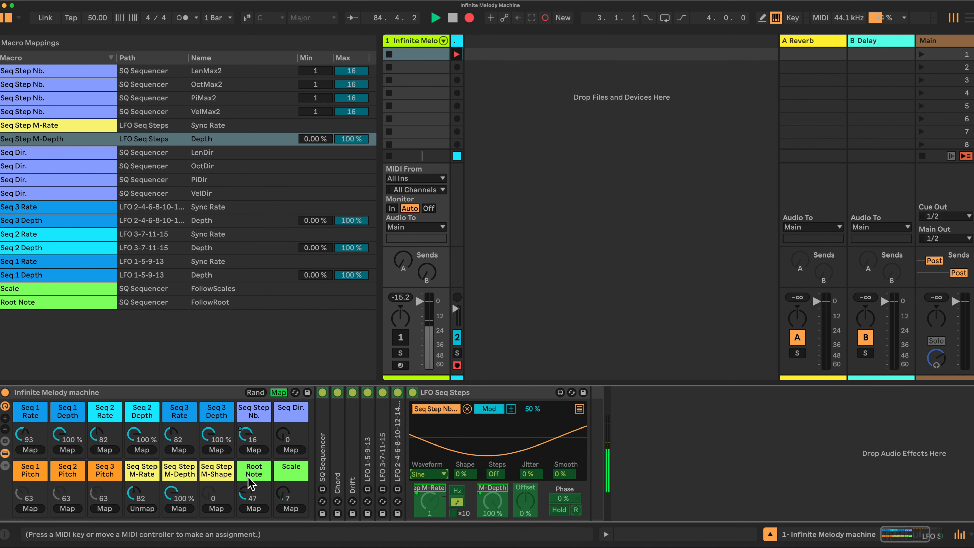
{"action": "left_click", "coordinate": [216, 508]}
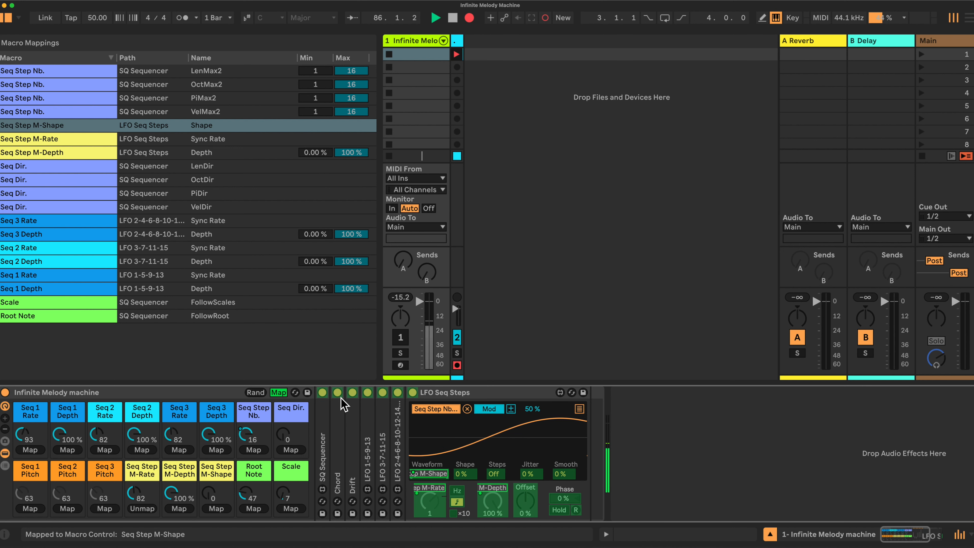
{"action": "left_click", "coordinate": [279, 392]}
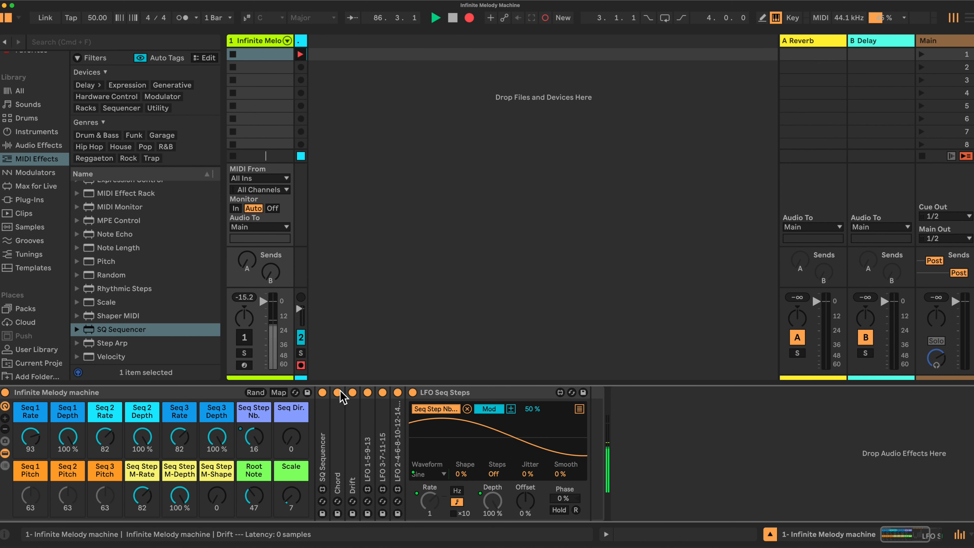
Collapse LFO Seq Steps, expand the SQ Sequencer, and turn the Seq 3, Seq 2 and Seq 1 Depth macros down to 0 %.
{"action": "double_click", "coordinate": [508, 392]}
{"action": "double_click", "coordinate": [322, 447]}
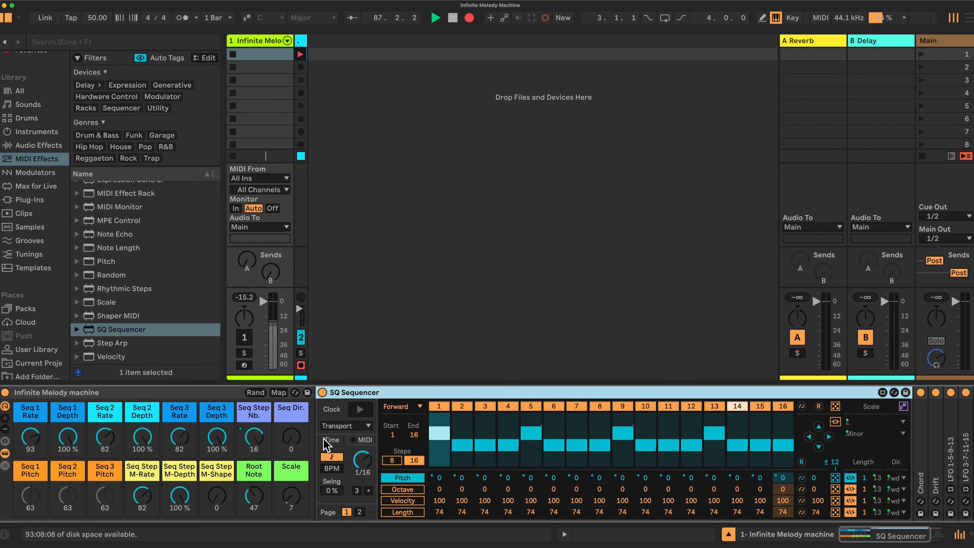
{"action": "left_click_drag", "start_coordinate": [217, 438], "coordinate": [216, 514]}
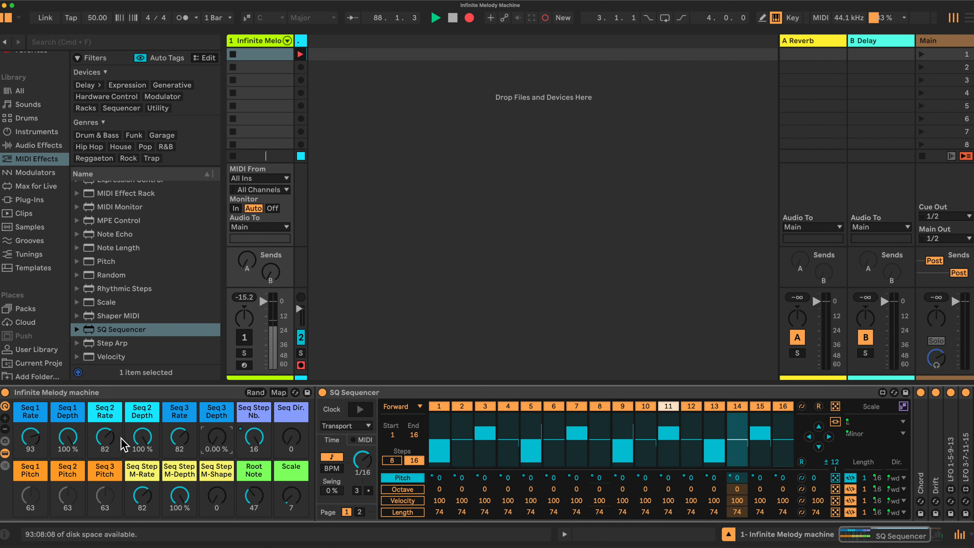
{"action": "left_click_drag", "start_coordinate": [142, 440], "coordinate": [141, 514]}
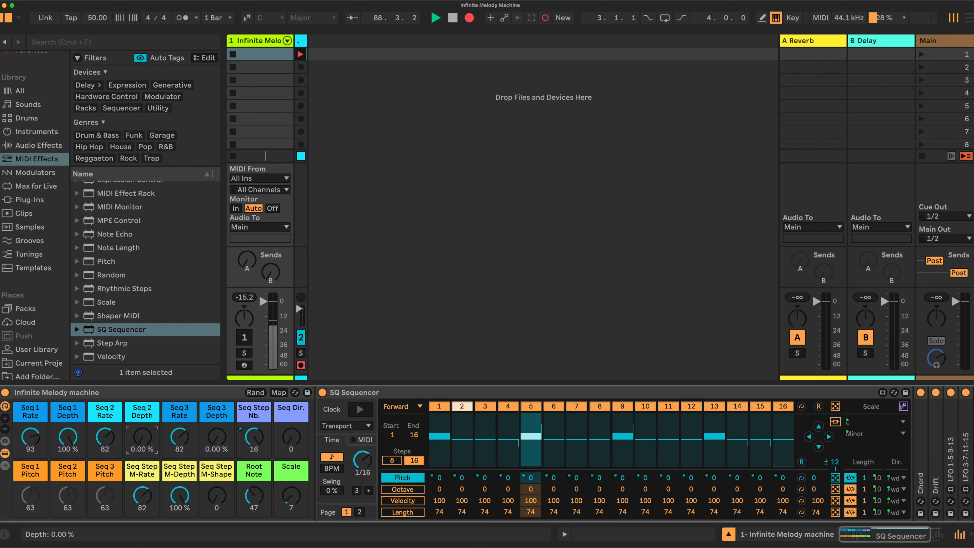
{"action": "left_click_drag", "start_coordinate": [67, 437], "coordinate": [67, 514]}
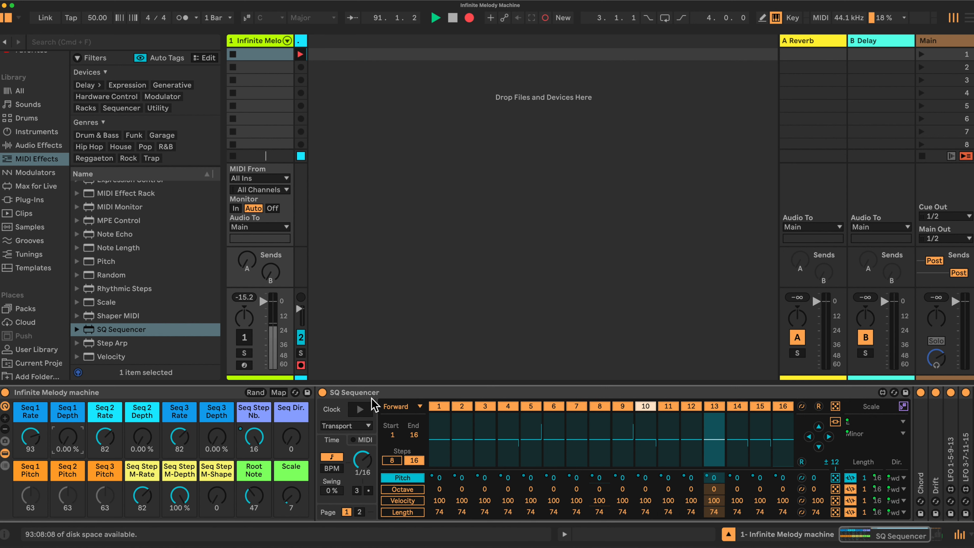
Enter macro mapping mode and map the Seq 1 Pitch macro to the pitch of steps 1, 5, 9 and 13.
{"action": "left_click", "coordinate": [278, 392]}
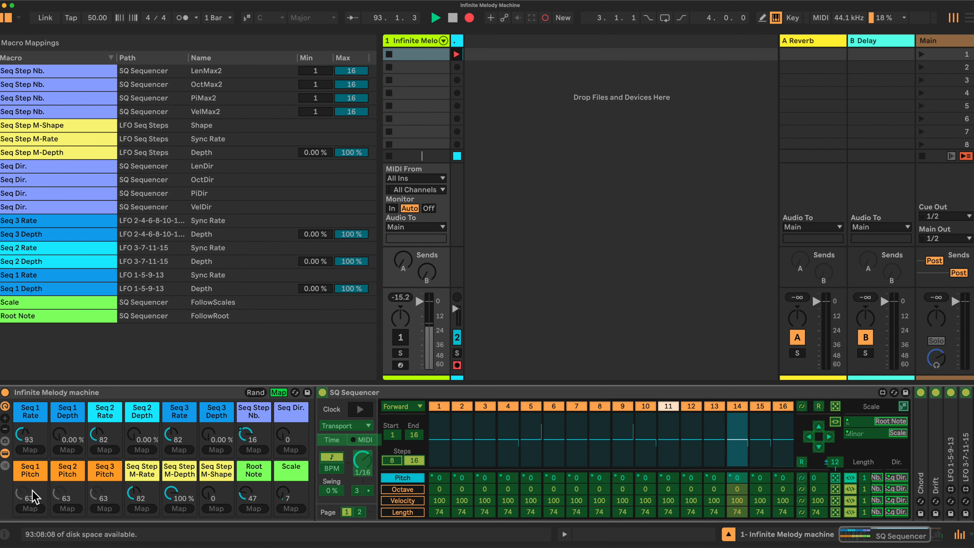
{"action": "left_click", "coordinate": [439, 479]}
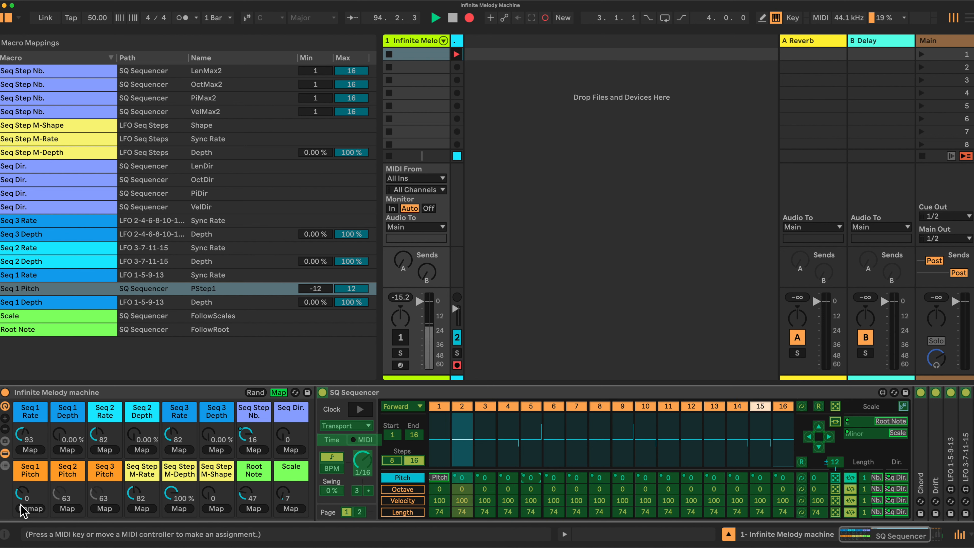
{"action": "left_click", "coordinate": [531, 477]}
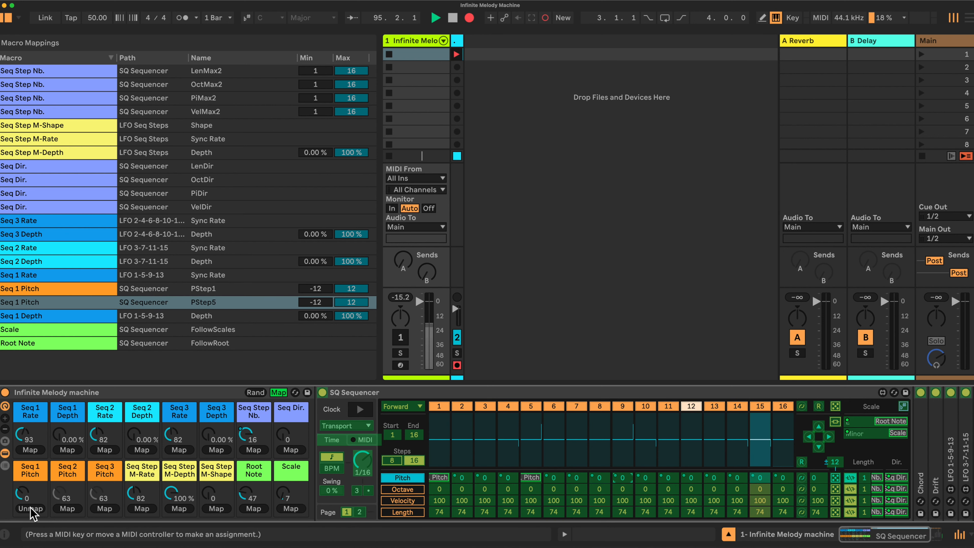
{"action": "left_click", "coordinate": [622, 477]}
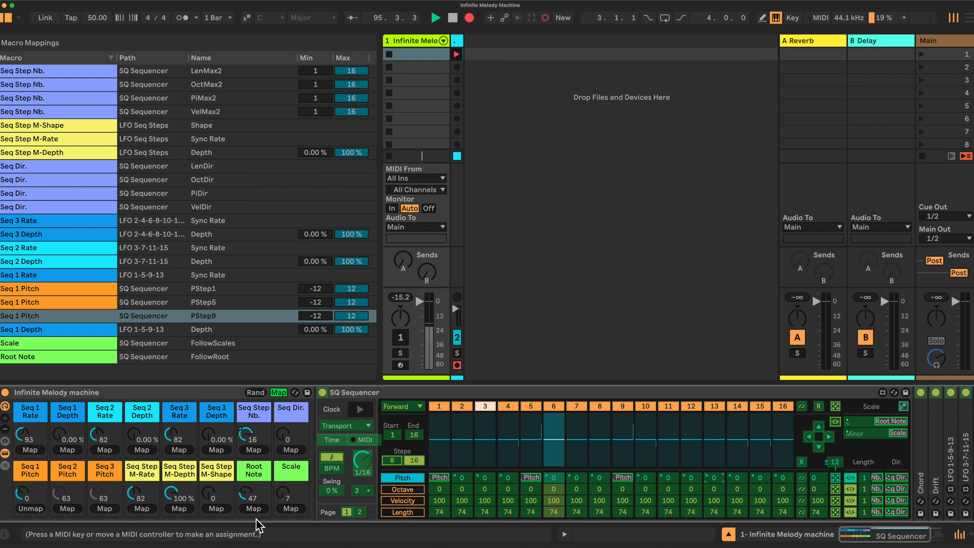
{"action": "left_click", "coordinate": [714, 478]}
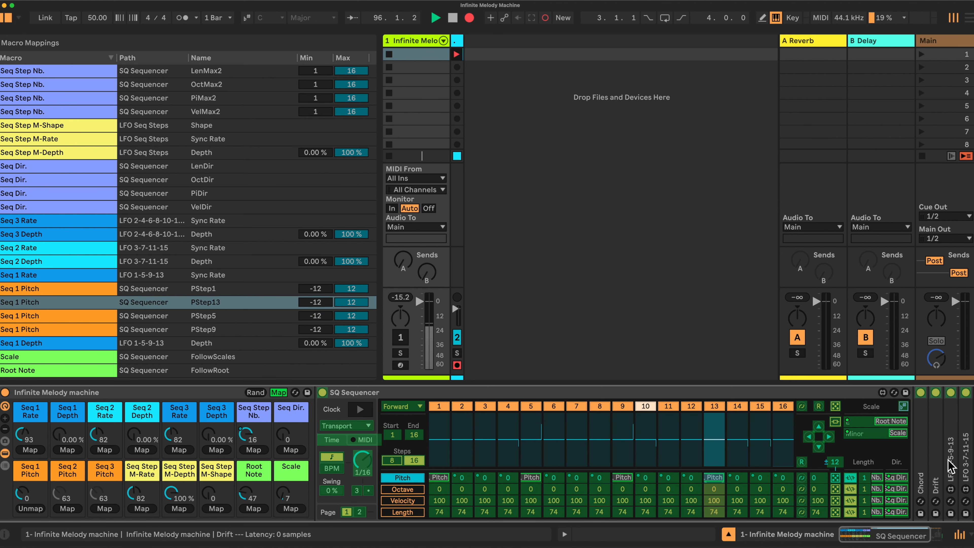
Map the Seq 3 Pitch macro to the pitch of step 3.
{"action": "scroll", "coordinate": [955, 456], "scroll_direction": "right", "scroll_amount": 3}
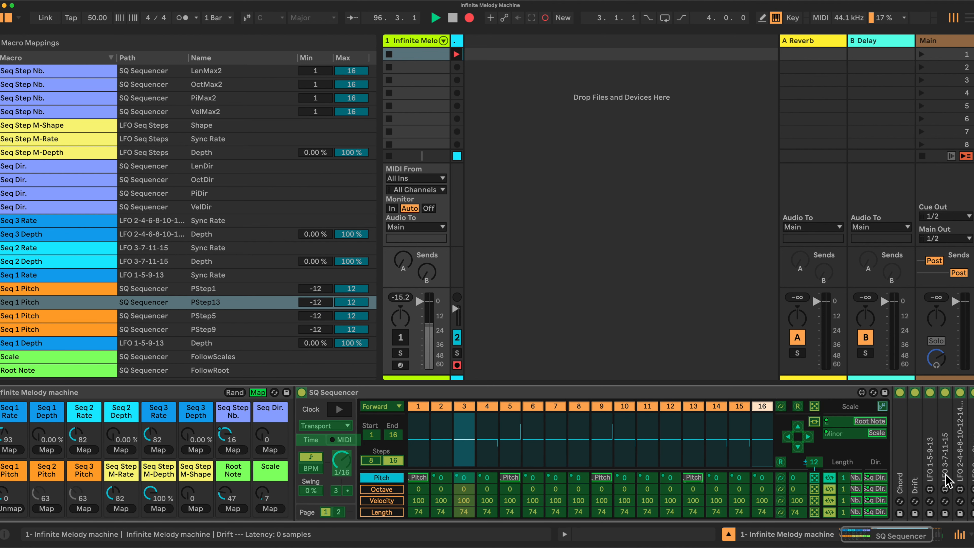
{"action": "scroll", "coordinate": [947, 458], "scroll_direction": "left", "scroll_amount": 3}
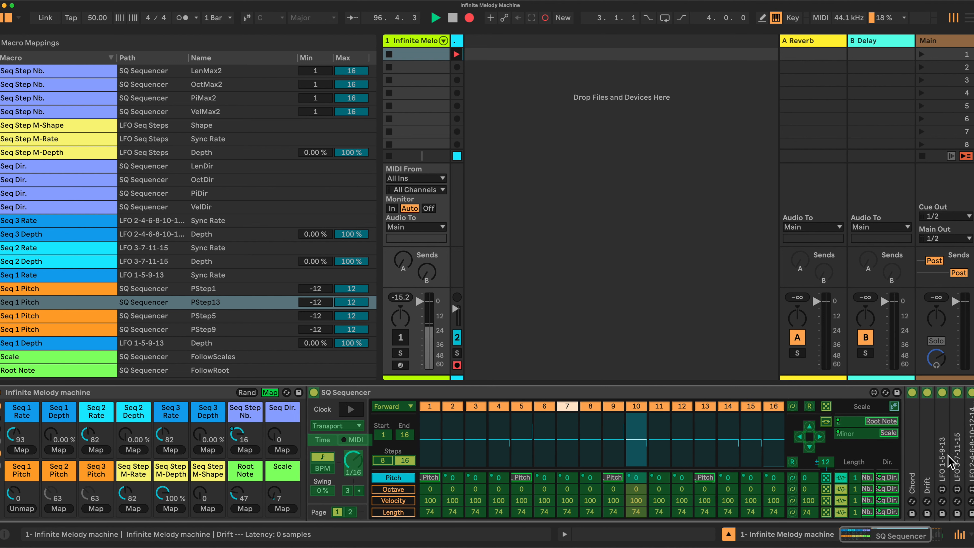
{"action": "left_click", "coordinate": [484, 478]}
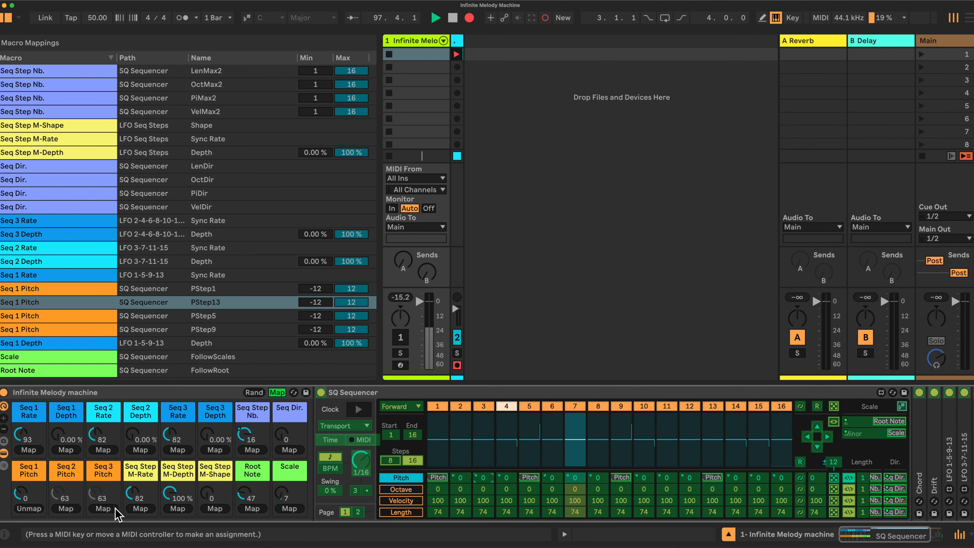
{"action": "left_click", "coordinate": [103, 508]}
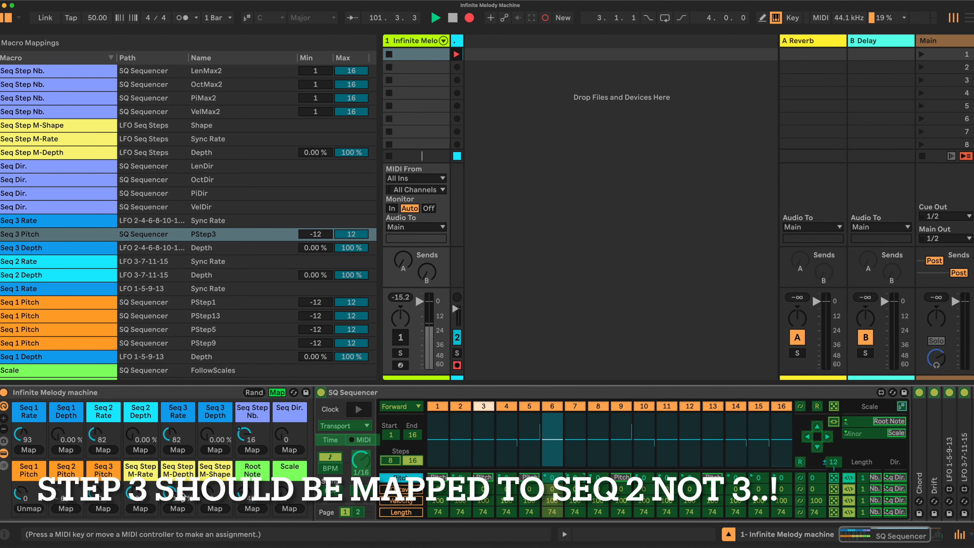
Map the Seq 2 Pitch macro to the pitch of steps 7, 11 and 15.
{"action": "left_click", "coordinate": [67, 509]}
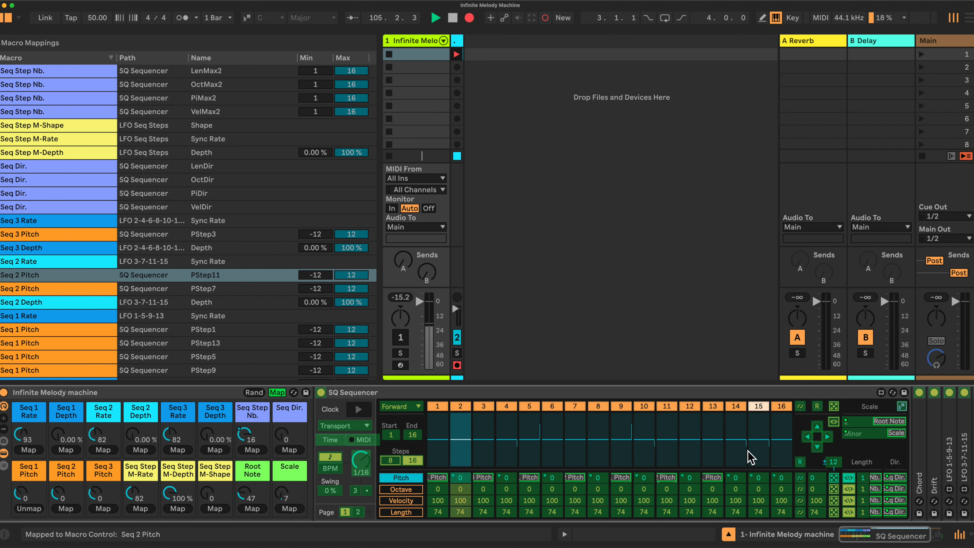
{"action": "left_click", "coordinate": [755, 479]}
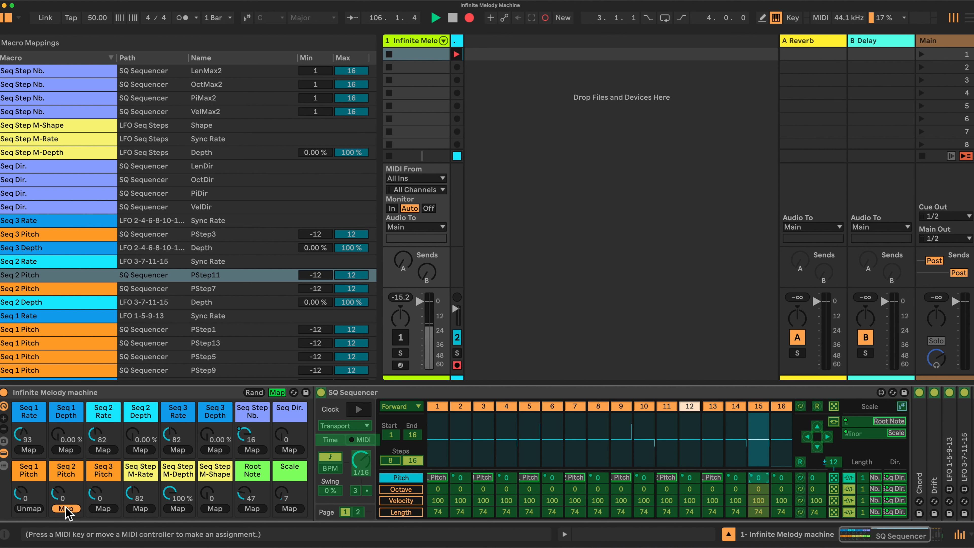
{"action": "left_click", "coordinate": [75, 510]}
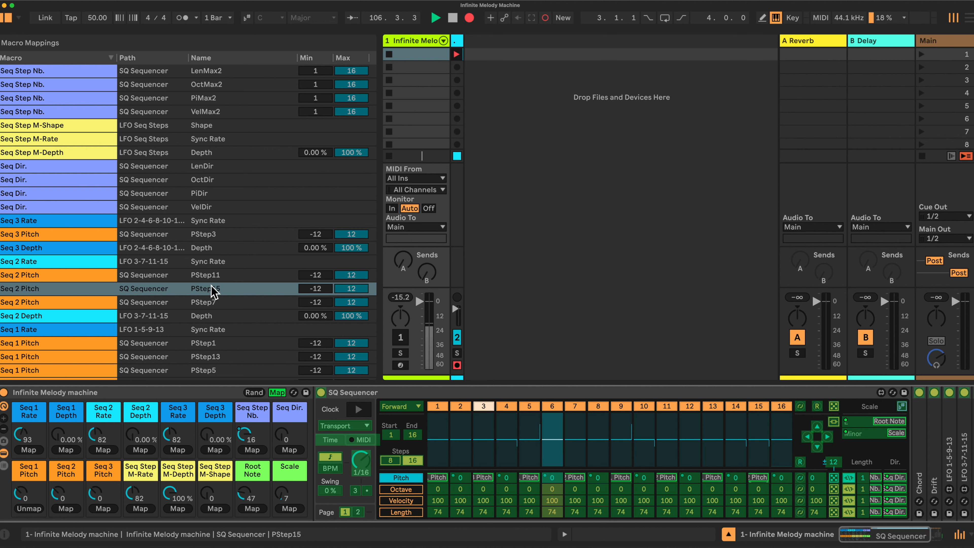
Remove the Seq 3 Pitch mapping from step 3's pitch and map step 3's pitch to the Seq 2 Pitch macro instead.
{"action": "left_click", "coordinate": [202, 238]}
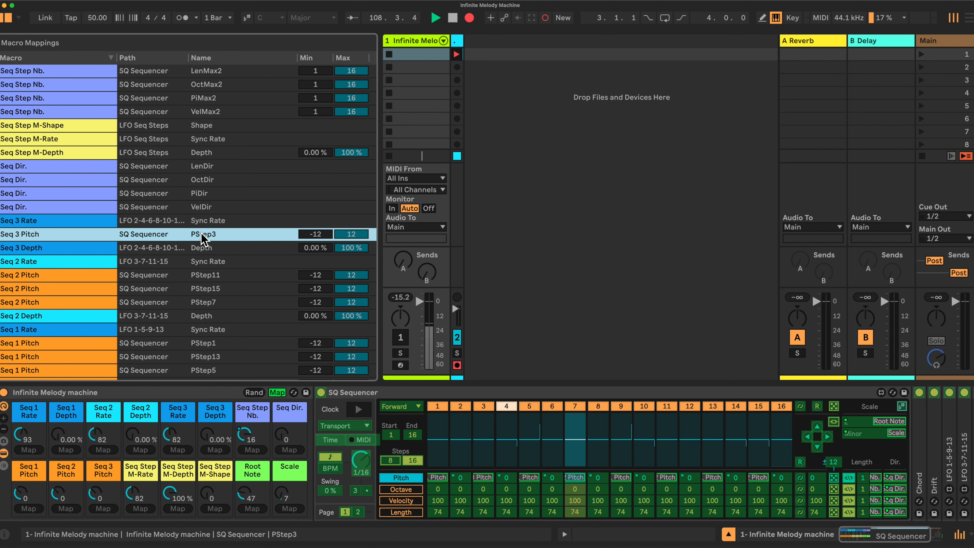
{"action": "key", "text": "Delete"}
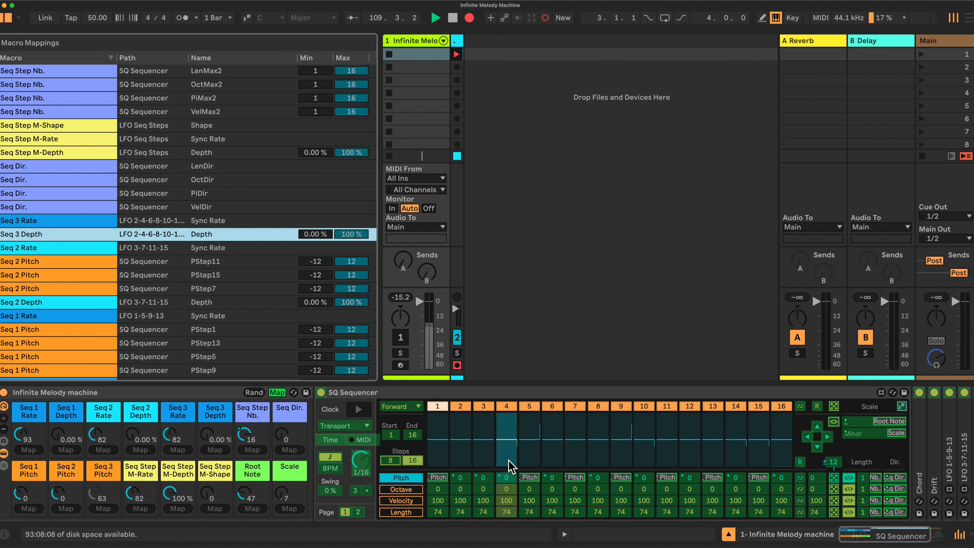
{"action": "left_click", "coordinate": [485, 476]}
{"action": "left_click", "coordinate": [66, 474]}
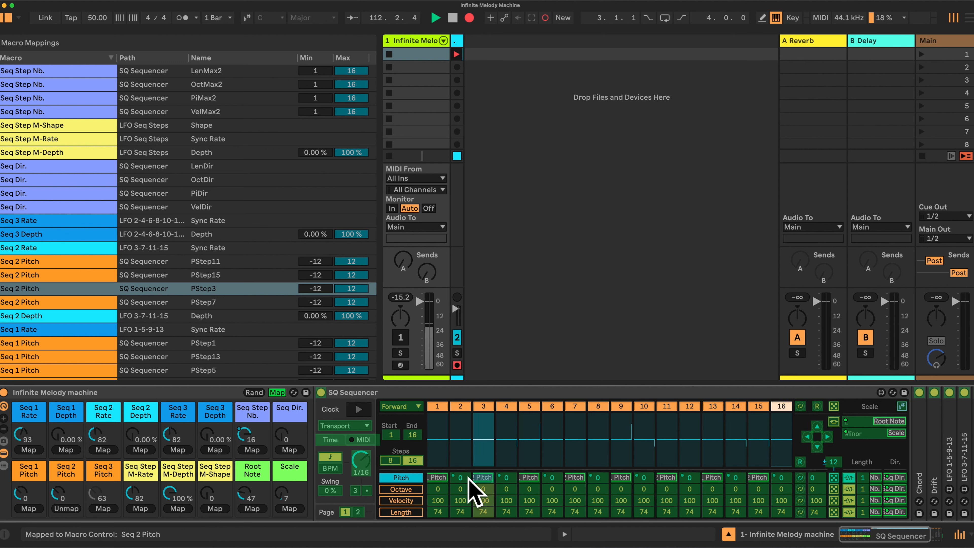
Map the Seq 3 Pitch macro to the pitch of steps 2, 4, 6, 8, 10, 12, 14 and 16, then leave mapping mode.
{"action": "left_click", "coordinate": [103, 508]}
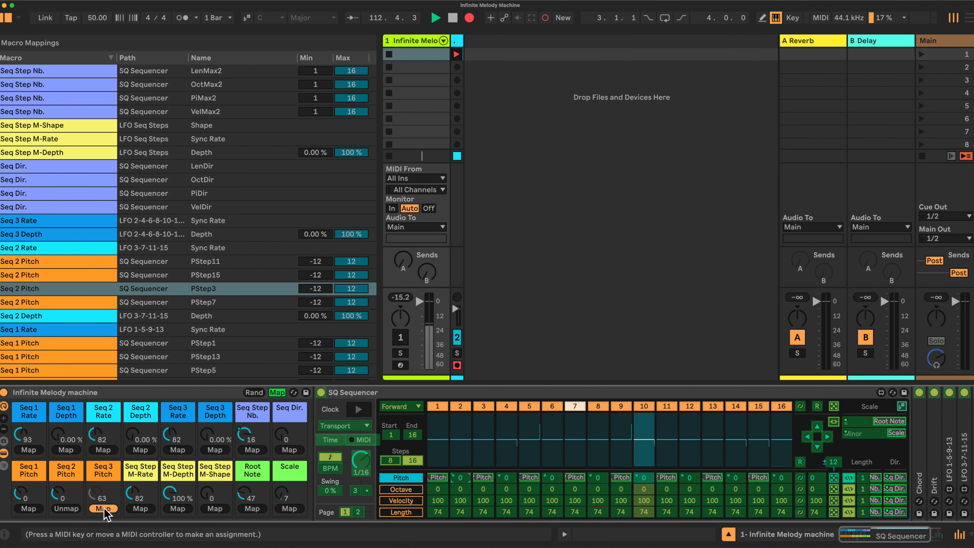
{"action": "left_click", "coordinate": [96, 508]}
{"action": "left_click", "coordinate": [506, 478]}
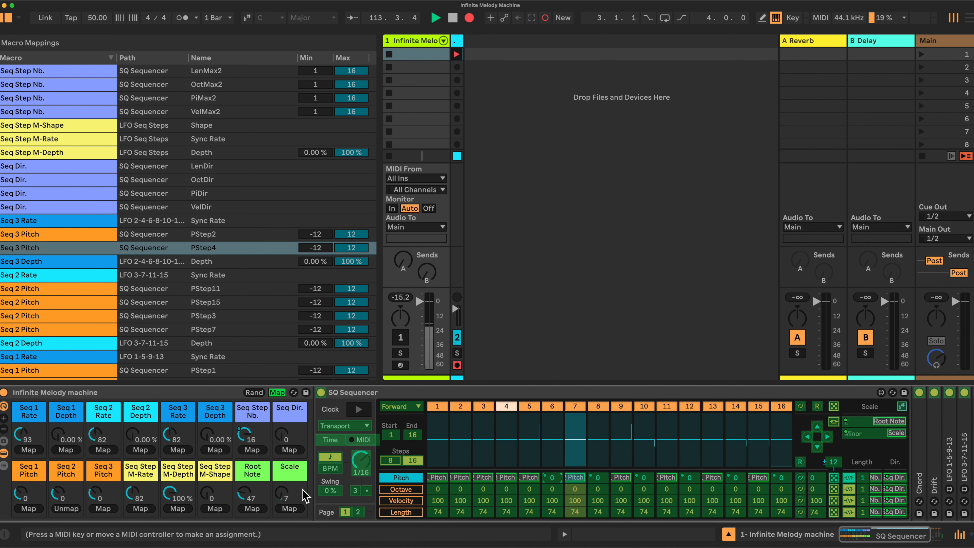
{"action": "left_click", "coordinate": [103, 508]}
{"action": "left_click", "coordinate": [552, 477]}
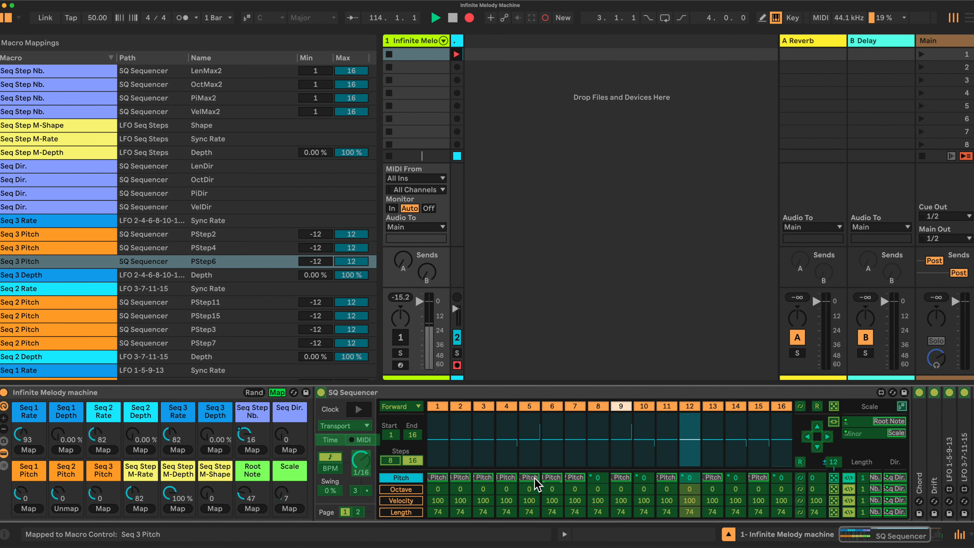
{"action": "left_click", "coordinate": [598, 477]}
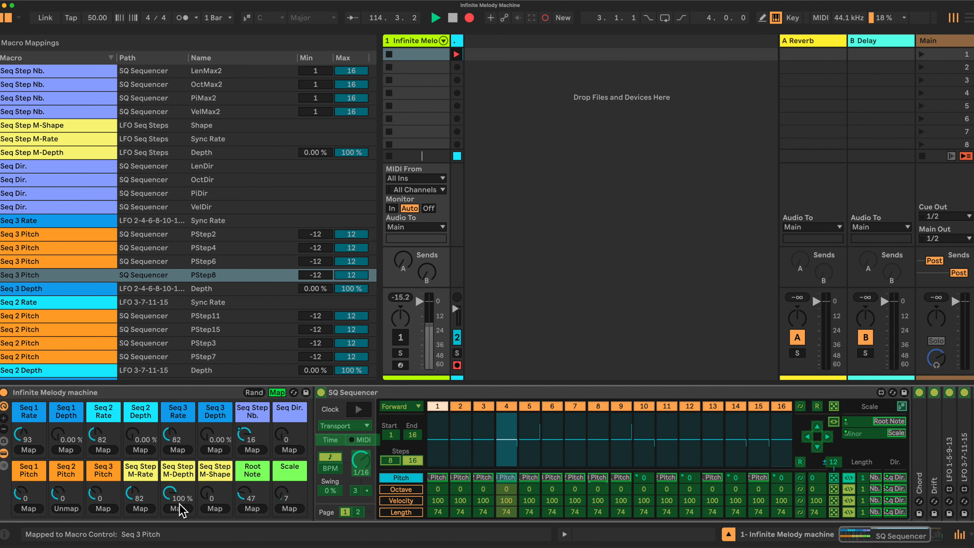
{"action": "left_click", "coordinate": [102, 508]}
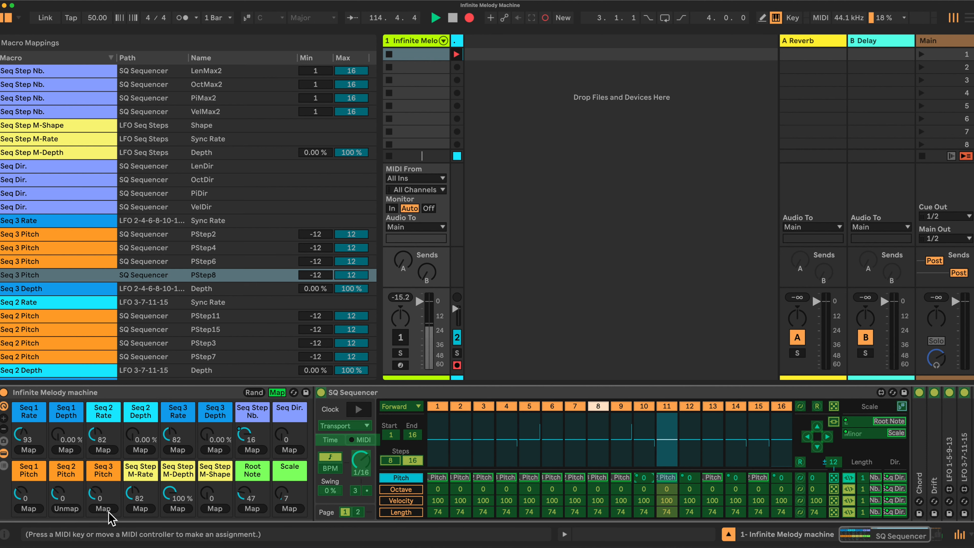
{"action": "left_click", "coordinate": [643, 477]}
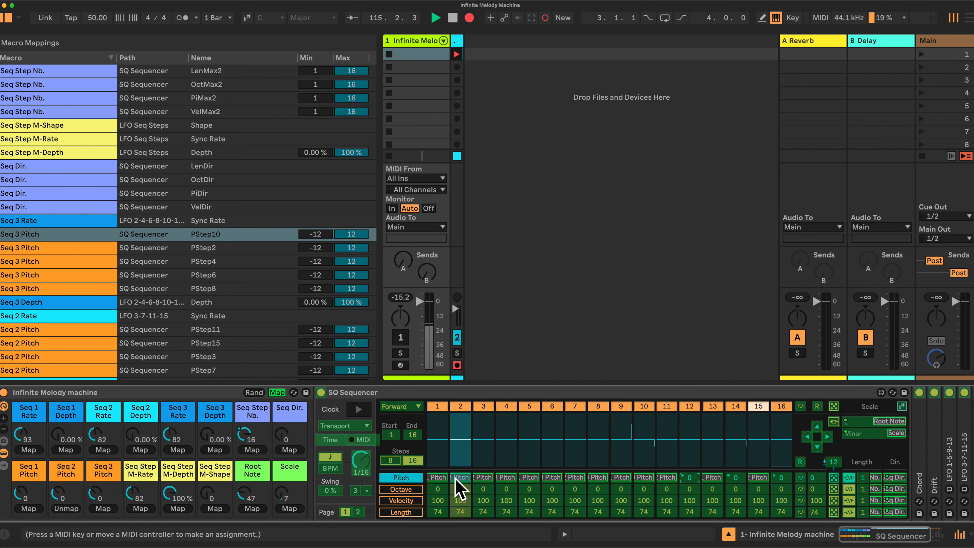
{"action": "left_click", "coordinate": [689, 477]}
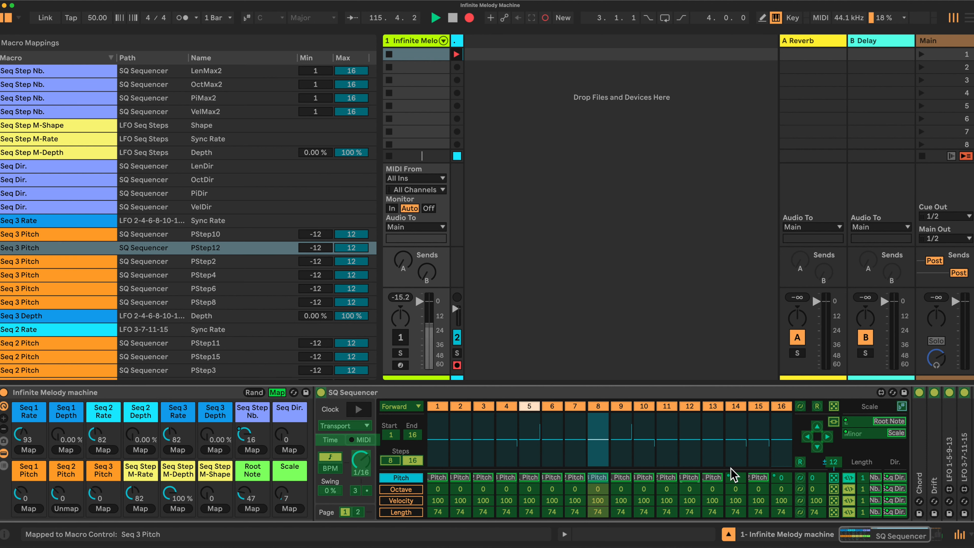
{"action": "left_click", "coordinate": [735, 478]}
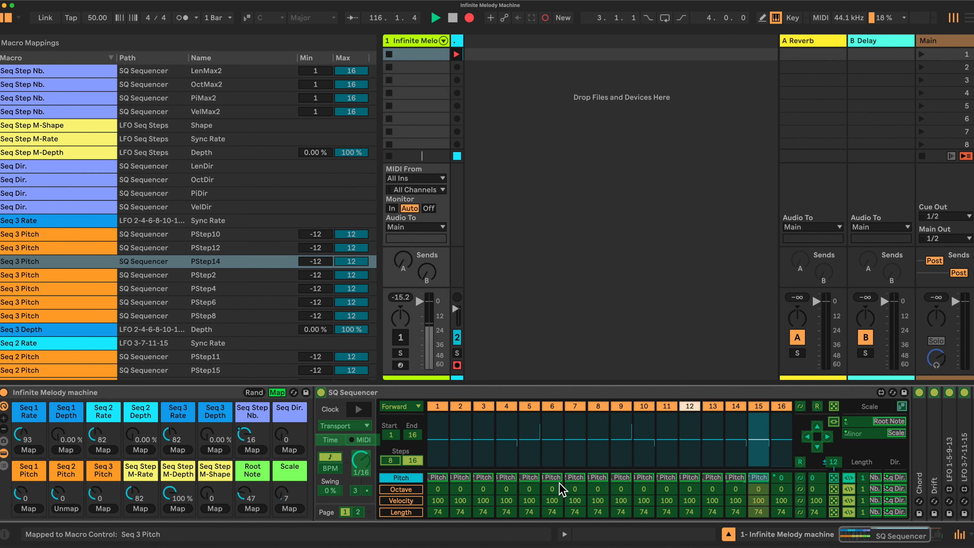
{"action": "left_click", "coordinate": [106, 509]}
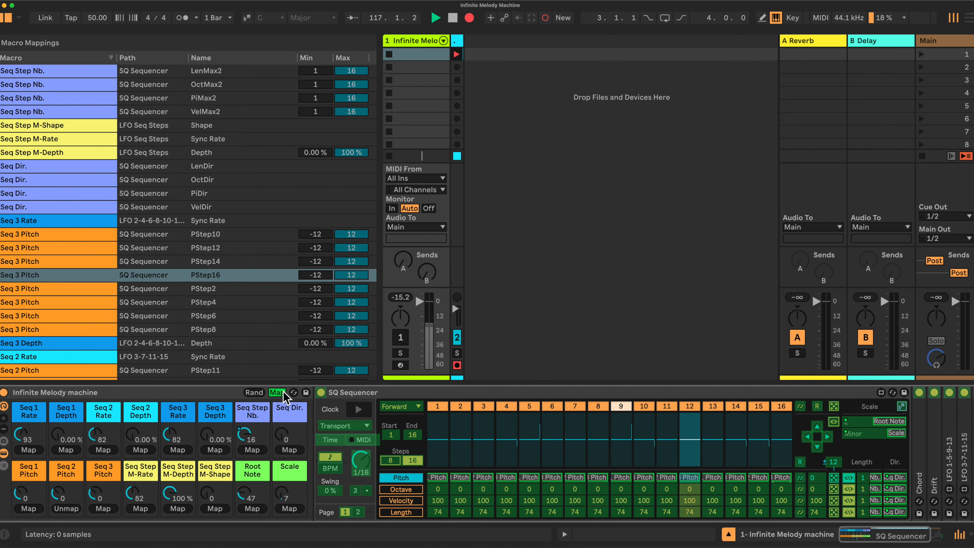
{"action": "left_click", "coordinate": [278, 392]}
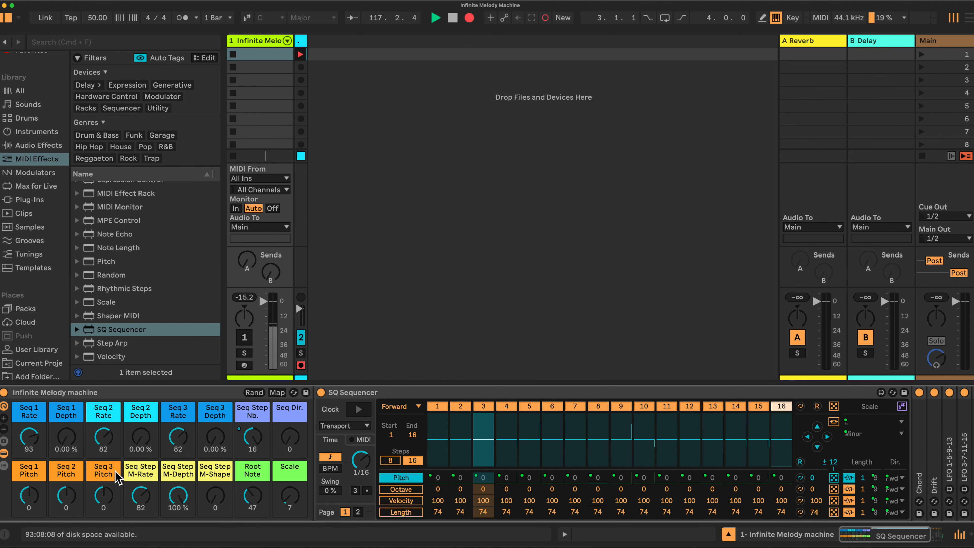
Try out the Seq 2 and Seq 3 Pitch macros and return them to 0.
{"action": "left_click_drag", "start_coordinate": [29, 495], "coordinate": [29, 496]}
{"action": "left_click_drag", "start_coordinate": [65, 496], "coordinate": [65, 470]}
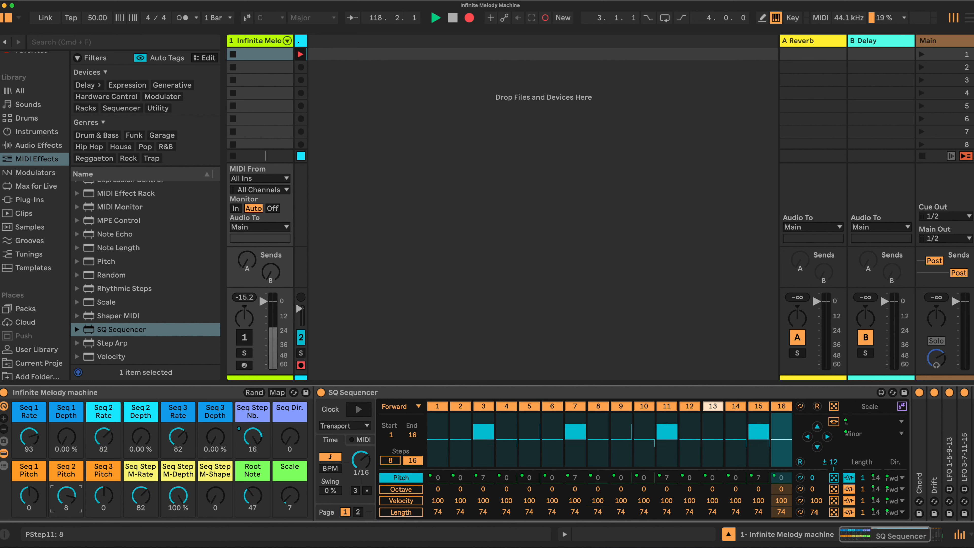
{"action": "double_click", "coordinate": [65, 496]}
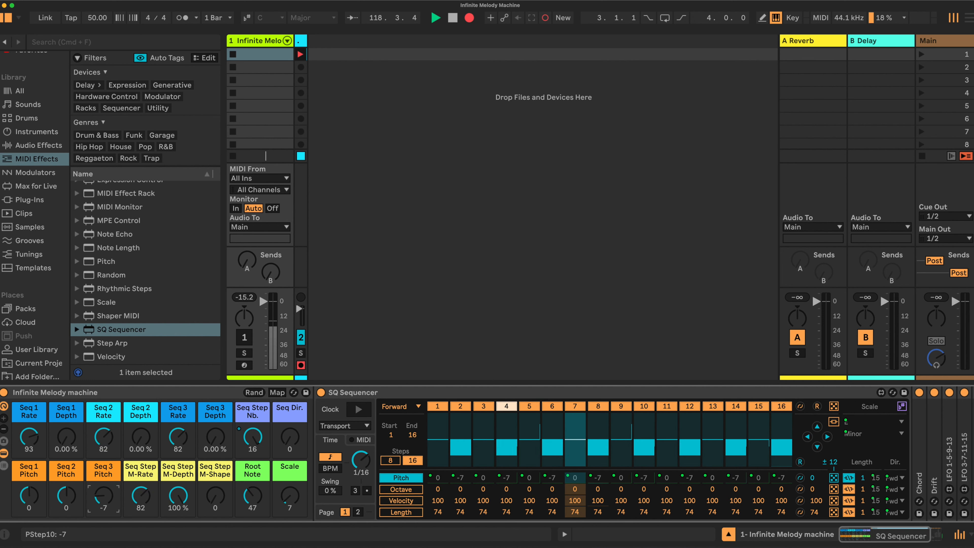
{"action": "left_click", "coordinate": [103, 498]}
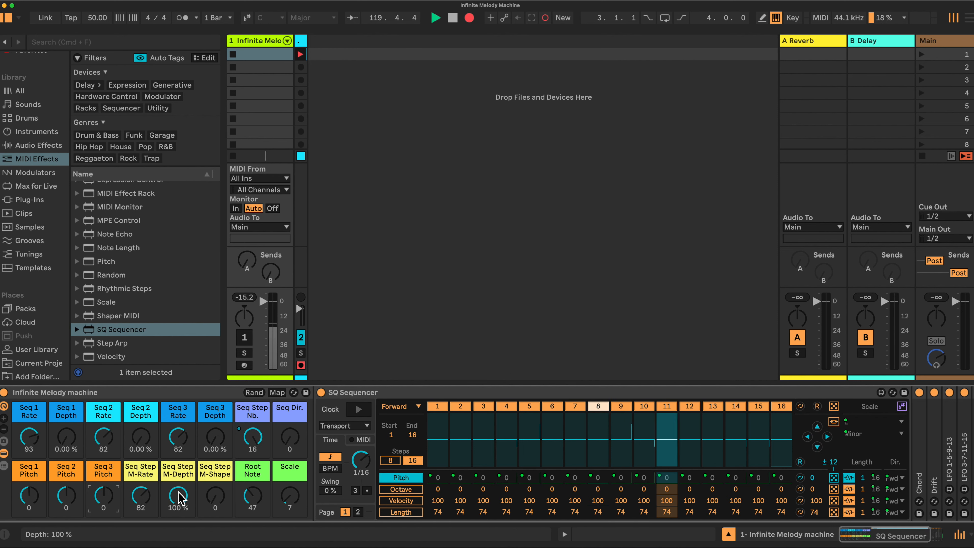
Turn the Seq Step M-Depth macro down to about 0.79 %.
{"action": "left_click_drag", "start_coordinate": [178, 496], "coordinate": [178, 522]}
{"action": "left_click", "coordinate": [252, 437]}
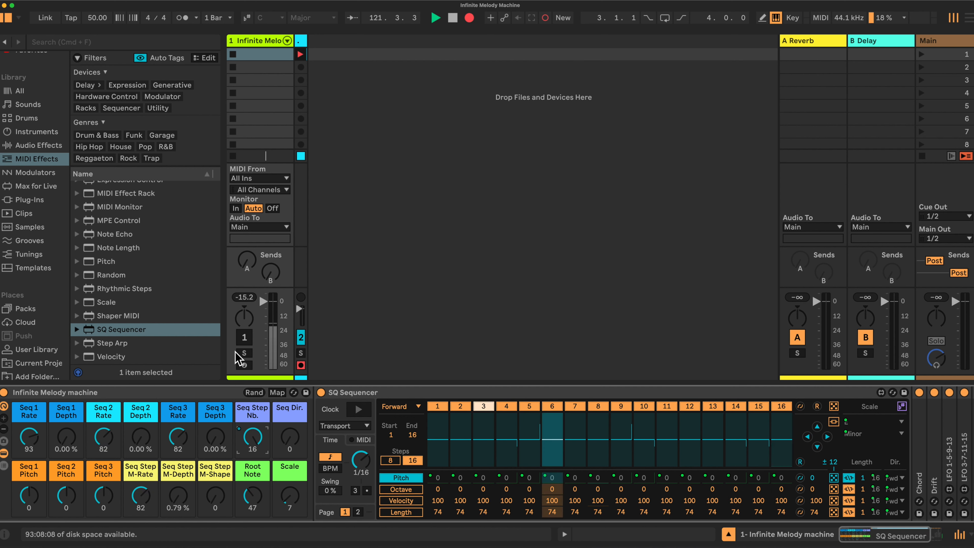
Activate track 1 and offset the Seq 1 and Seq 2 Pitch macros to about -9 and 5.
{"action": "left_click", "coordinate": [244, 340]}
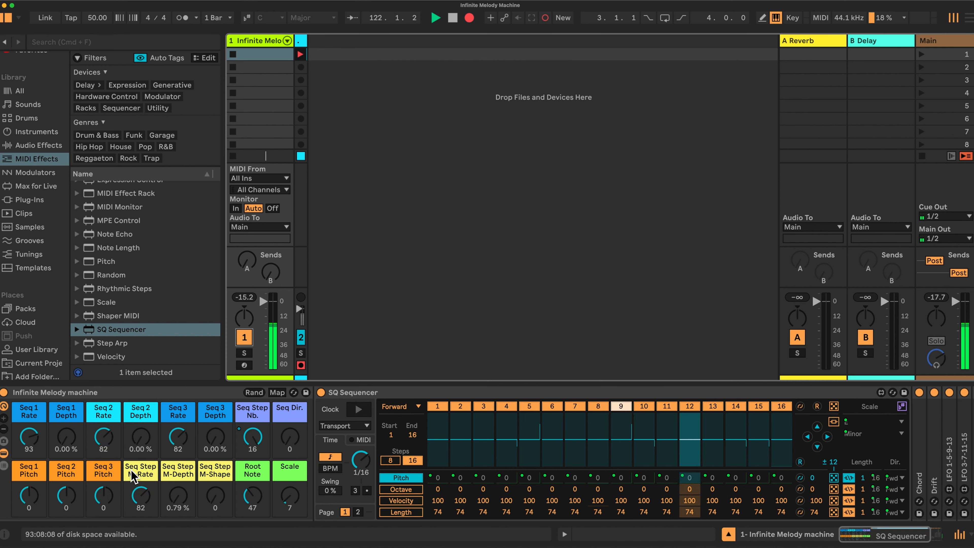
{"action": "left_click_drag", "start_coordinate": [68, 492], "coordinate": [29, 529]}
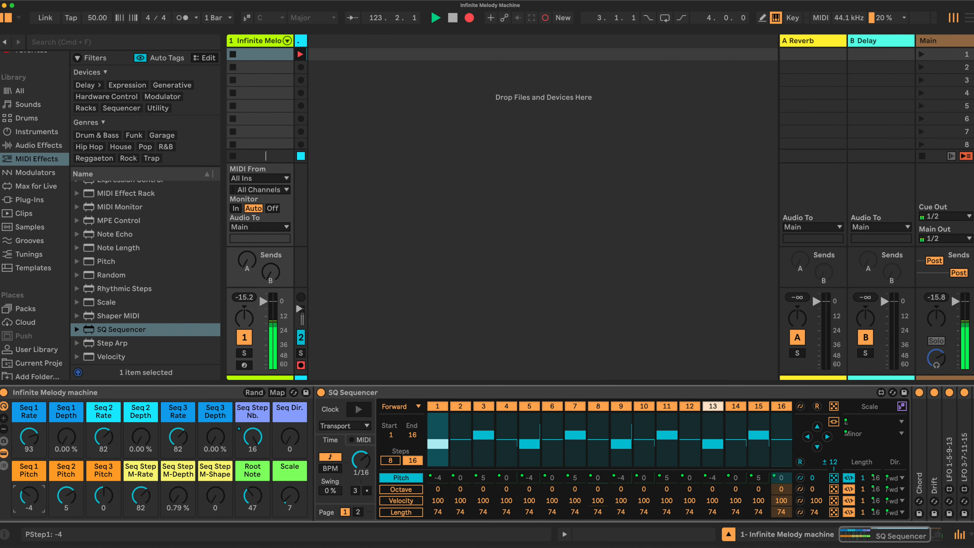
Raise the Seq 2, Seq 3 and Seq 1 Depth macros to about 34.6 %, 40.2 % and 34.6 %.
{"action": "left_click_drag", "start_coordinate": [140, 437], "coordinate": [140, 419]}
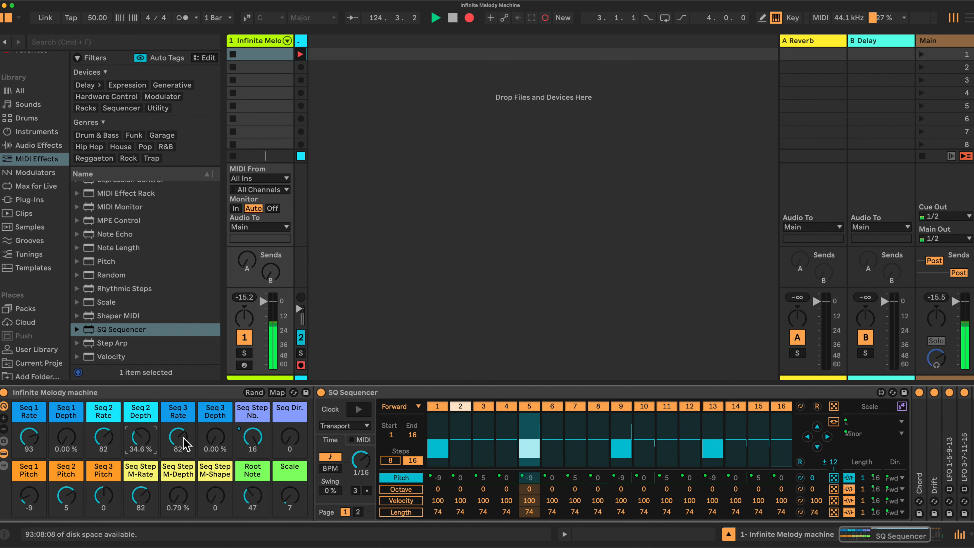
{"action": "left_click_drag", "start_coordinate": [216, 437], "coordinate": [180, 450]}
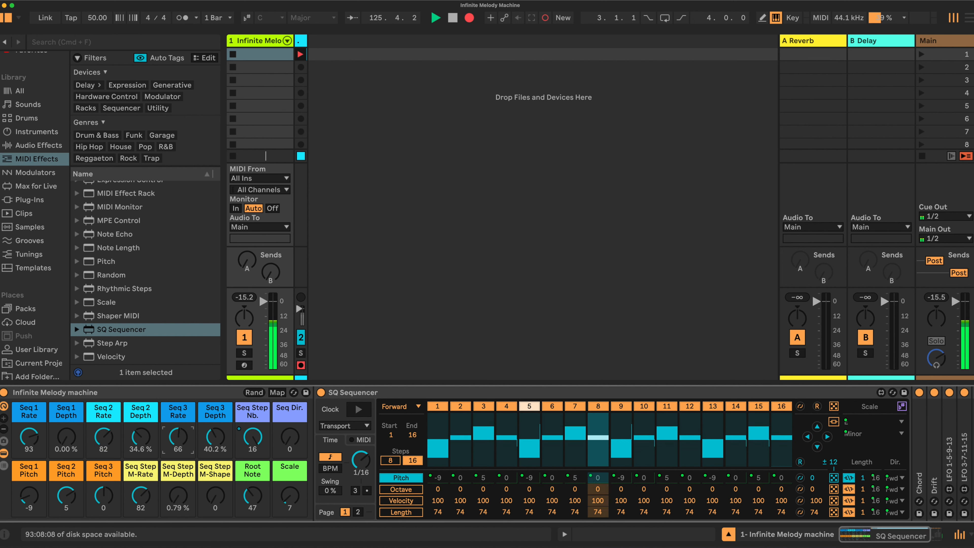
{"action": "left_click_drag", "start_coordinate": [66, 437], "coordinate": [66, 426]}
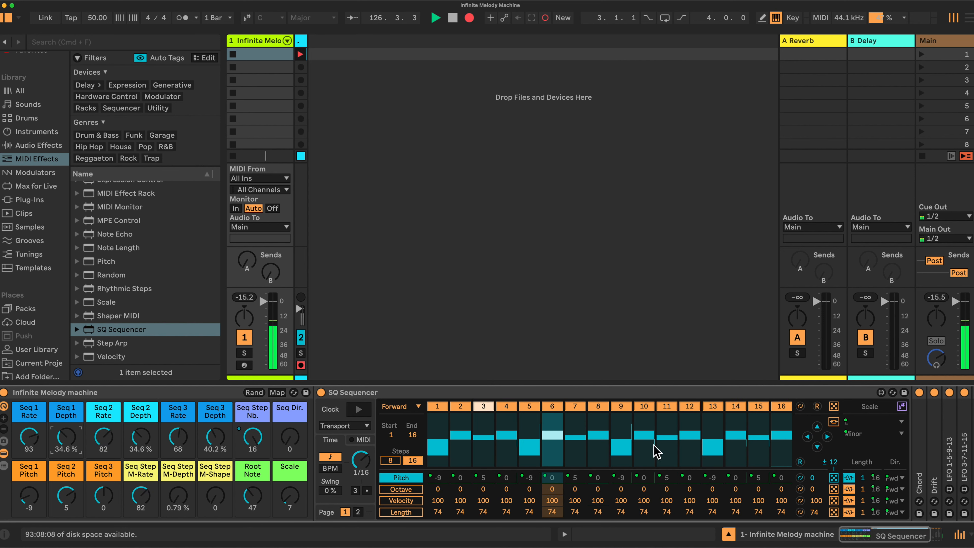
Expand the Chord device and set Shift 1 to +7 st and Shift 2 to -12 st.
{"action": "double_click", "coordinate": [918, 436]}
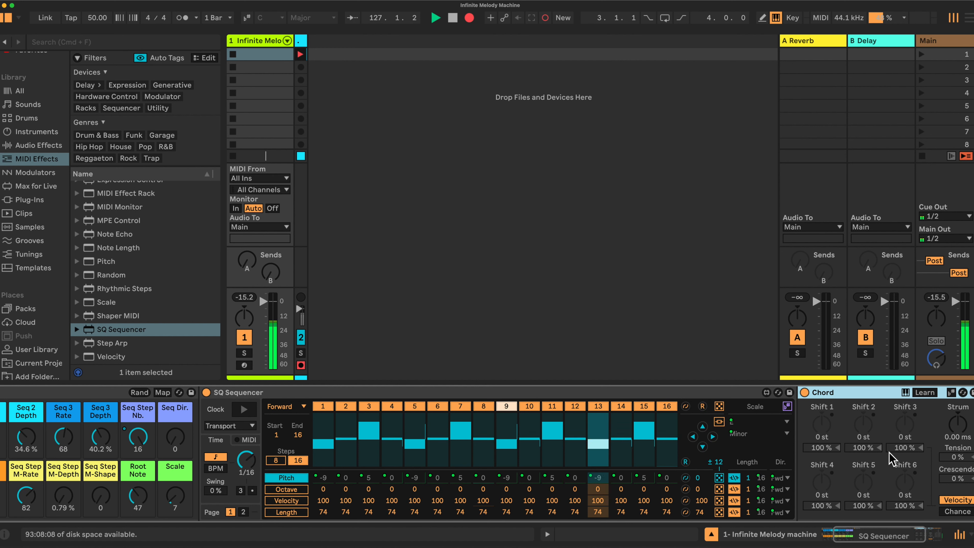
{"action": "left_click_drag", "start_coordinate": [819, 434], "coordinate": [818, 422]}
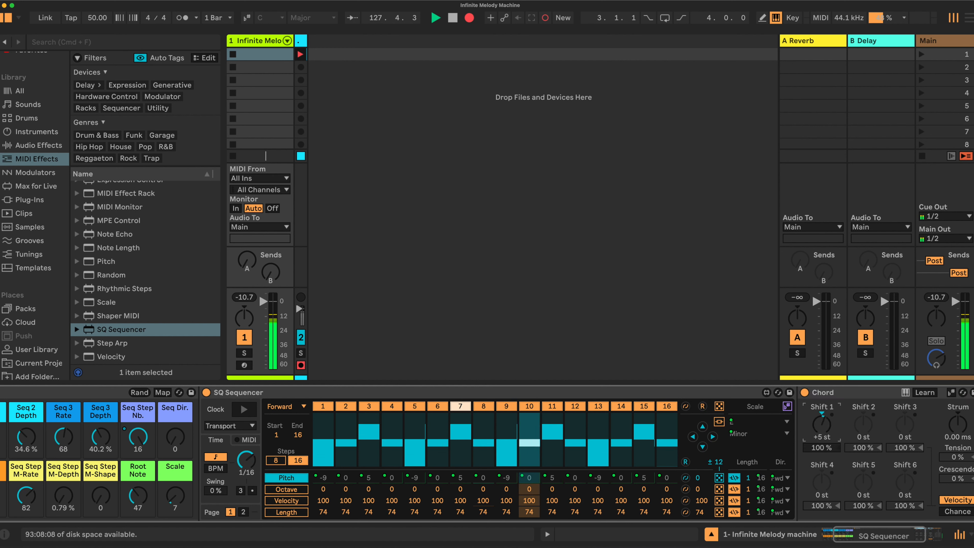
{"action": "left_click_drag", "start_coordinate": [820, 423], "coordinate": [819, 419]}
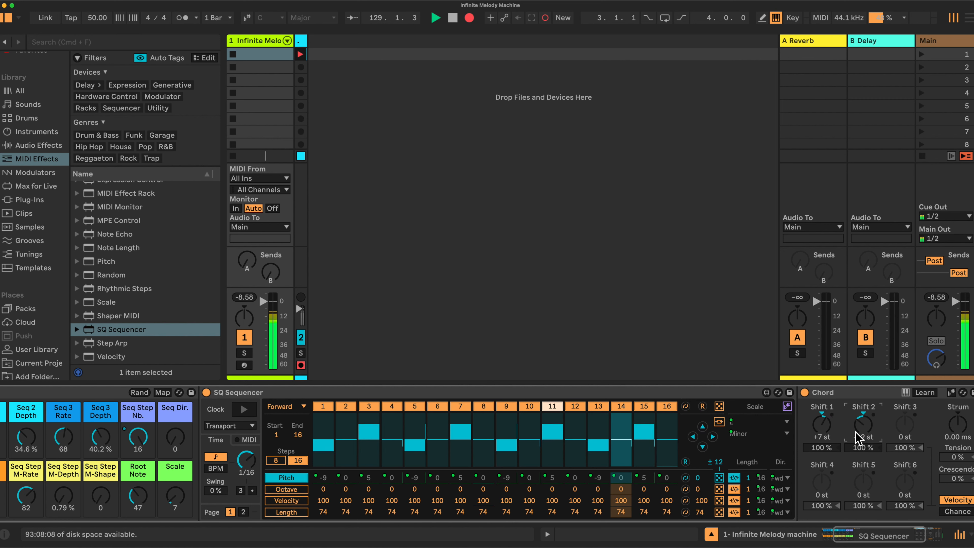
Switch the Chord device off and back on to compare the sound.
{"action": "left_click", "coordinate": [805, 392]}
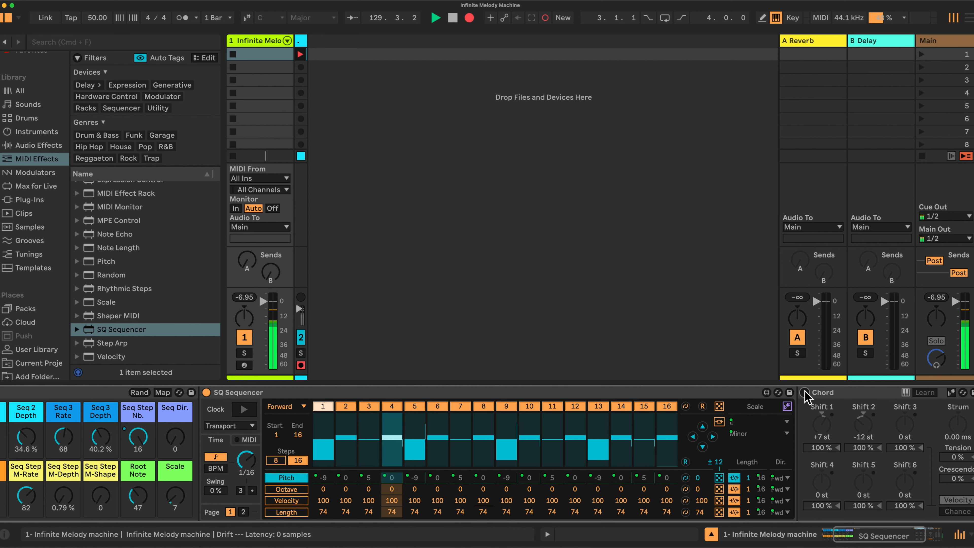
{"action": "left_click", "coordinate": [804, 392]}
Raise the Seq 2 Depth macro to about 43.3 %.
{"action": "scroll", "coordinate": [821, 430], "scroll_direction": "left", "scroll_amount": 5}
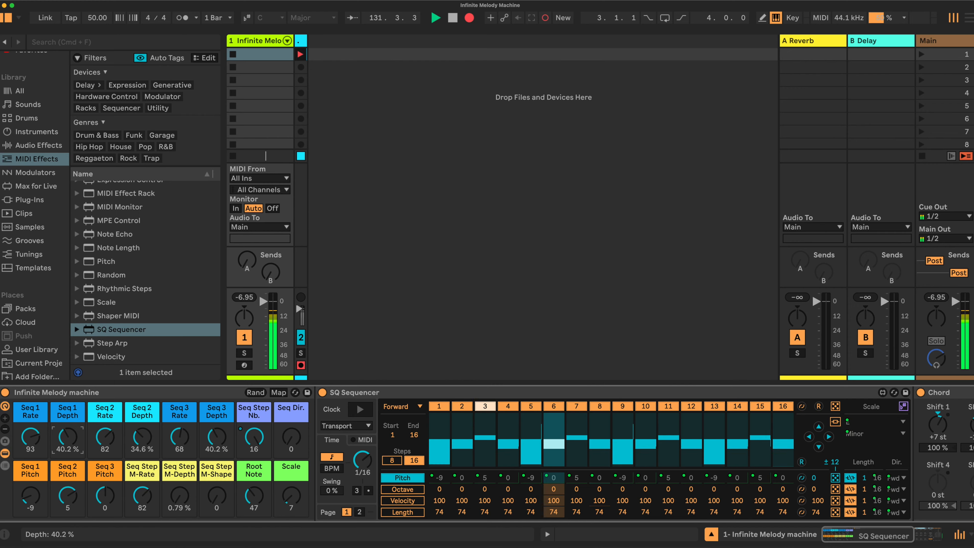
{"action": "left_click_drag", "start_coordinate": [145, 437], "coordinate": [145, 428]}
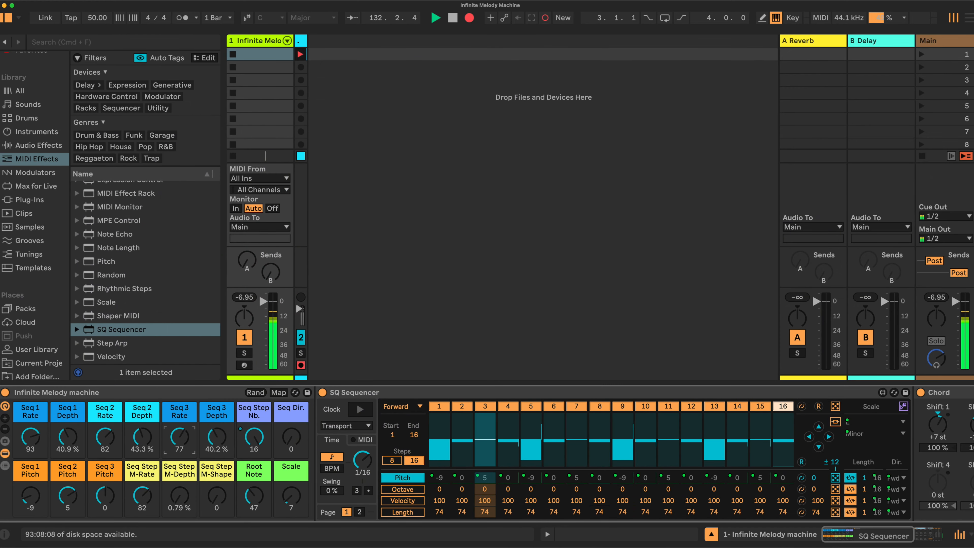